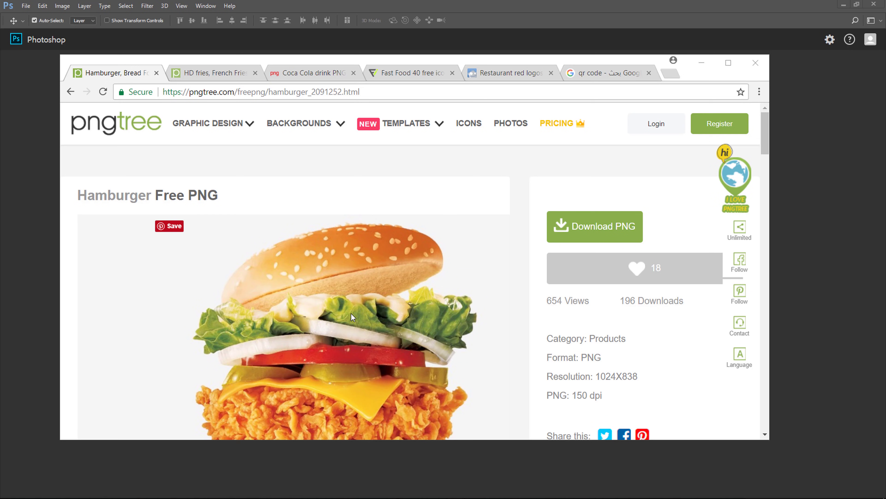
Review the fries, Coca-Cola, icon pack, red logo and QR code pages, then hide both windows
{"action": "left_click", "coordinate": [234, 72]}
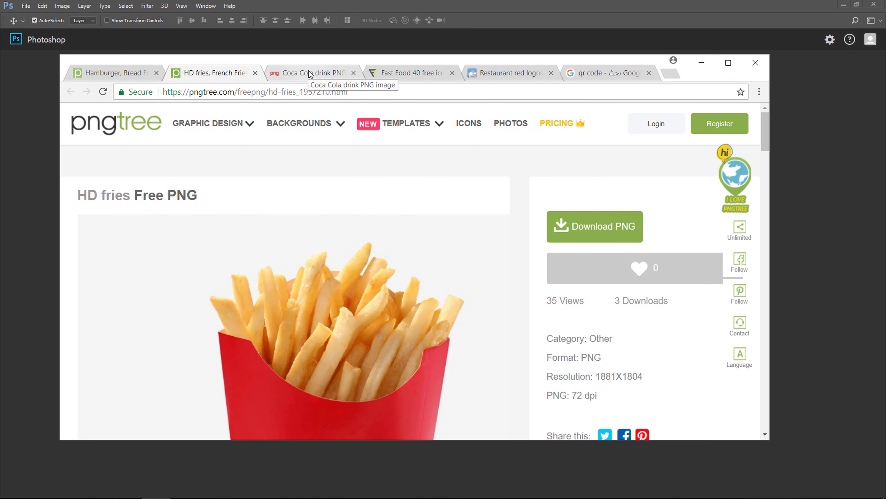
{"action": "left_click", "coordinate": [336, 74]}
{"action": "left_click", "coordinate": [403, 74]}
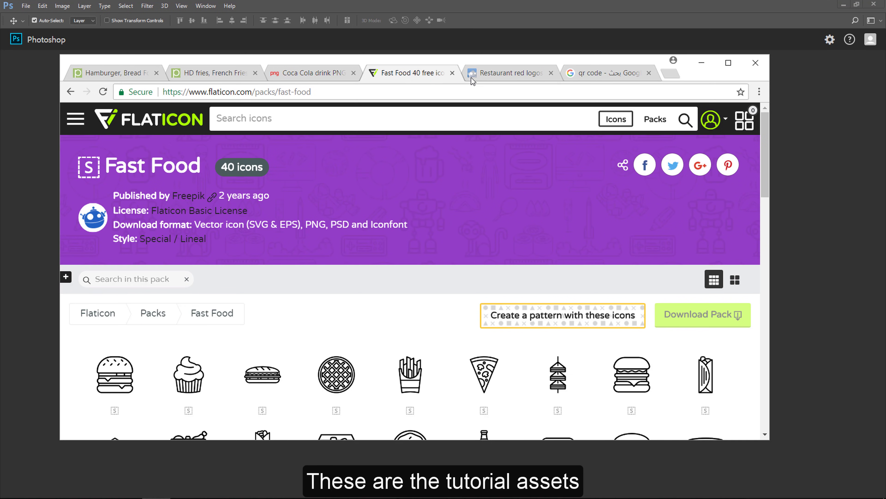
{"action": "left_click", "coordinate": [512, 74]}
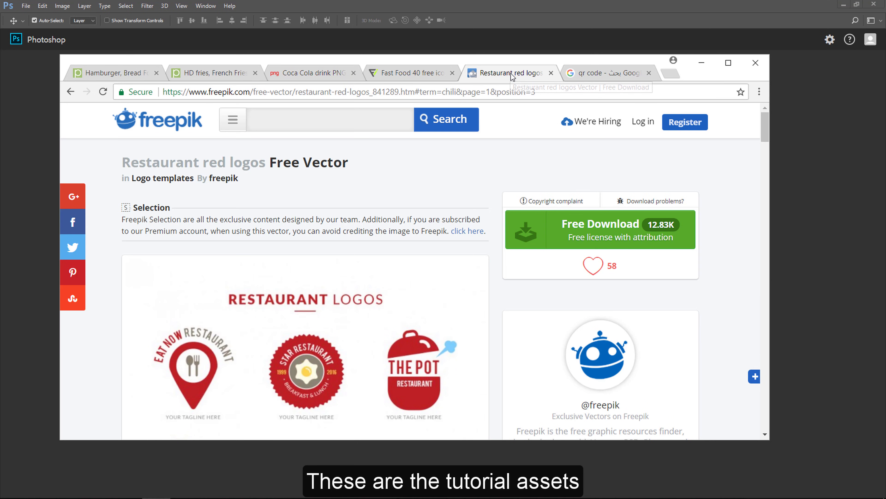
{"action": "left_click", "coordinate": [606, 74]}
{"action": "left_click", "coordinate": [702, 63]}
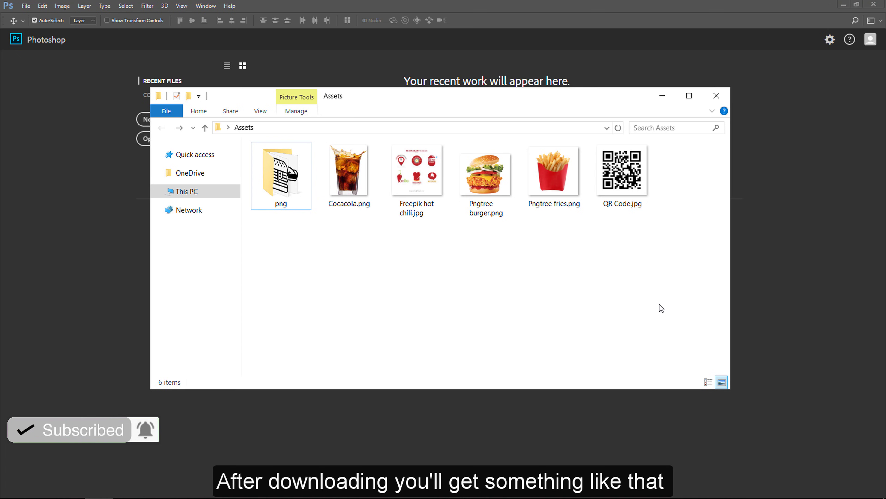
{"action": "left_click", "coordinate": [662, 96]}
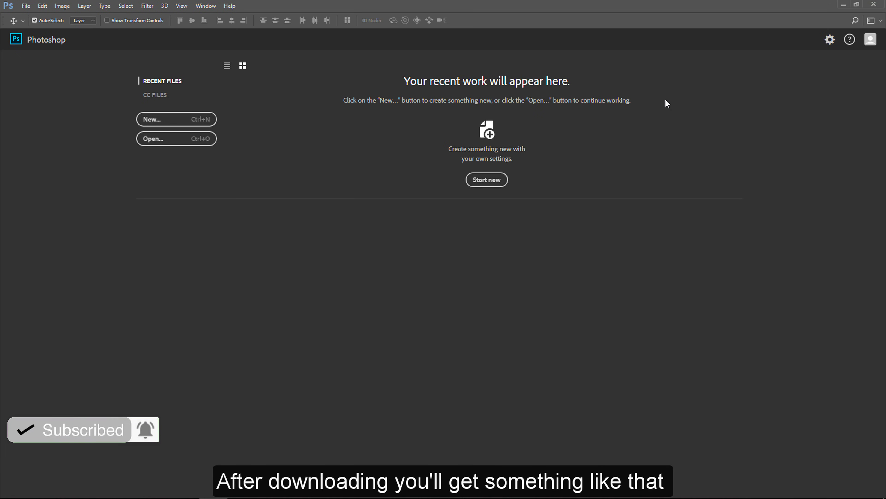
Start a new 'Burger Flyer' document at 6 × 8 inches, 300 ppi, CMYK, white background
{"action": "left_click", "coordinate": [185, 121]}
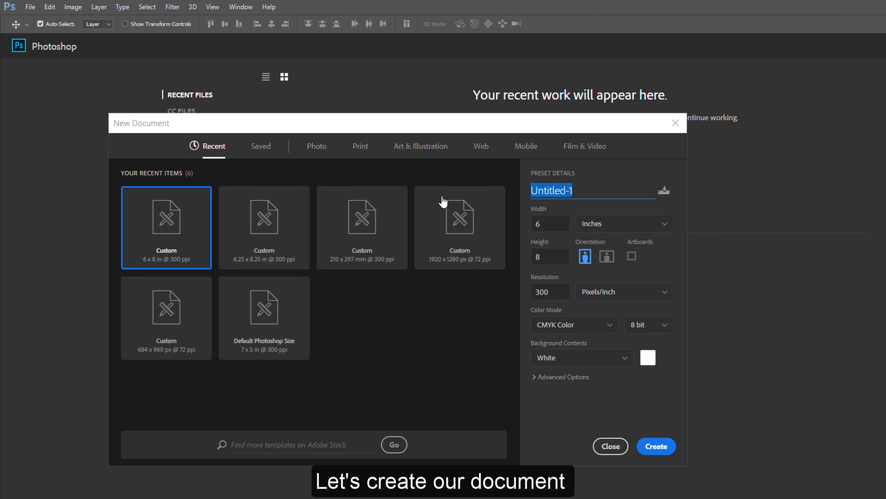
{"action": "type", "text": "Burger Flyer"}
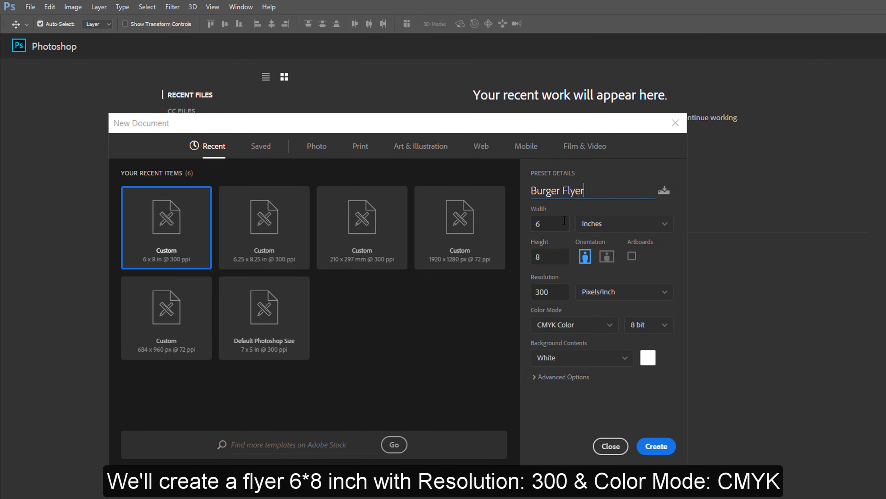
{"action": "left_click", "coordinate": [552, 223]}
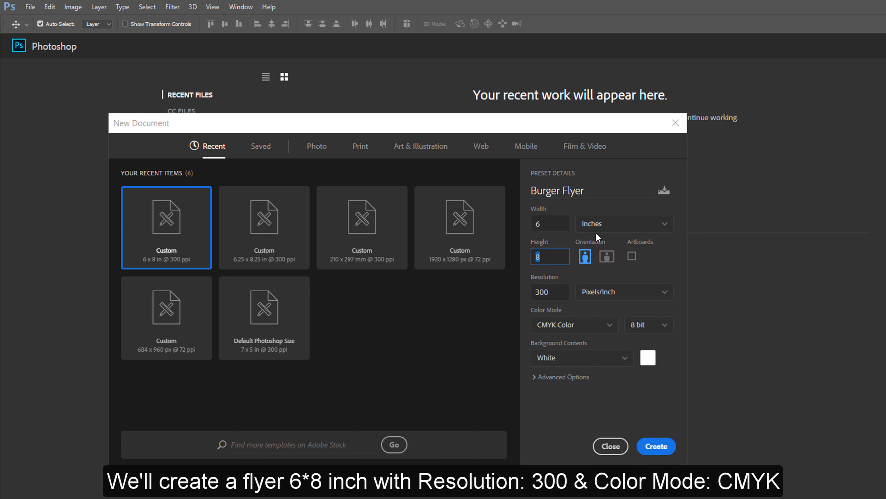
{"action": "left_click", "coordinate": [613, 230]}
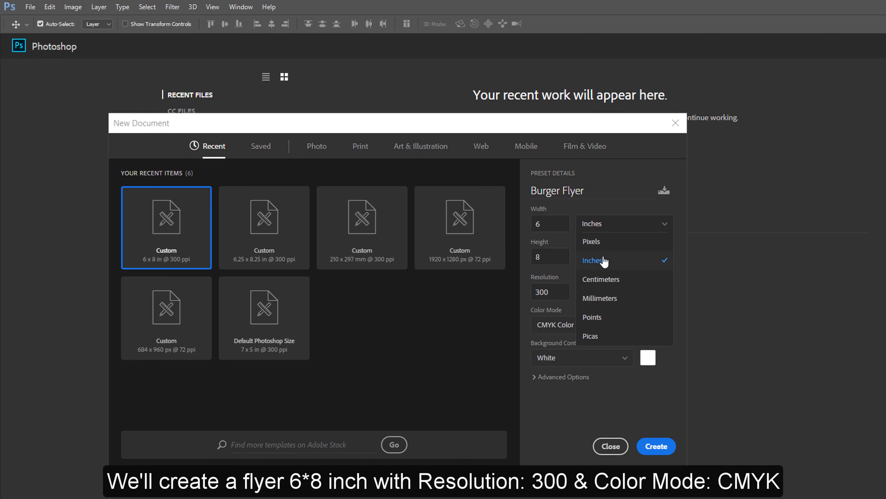
{"action": "left_click", "coordinate": [560, 260]}
{"action": "left_click", "coordinate": [560, 296]}
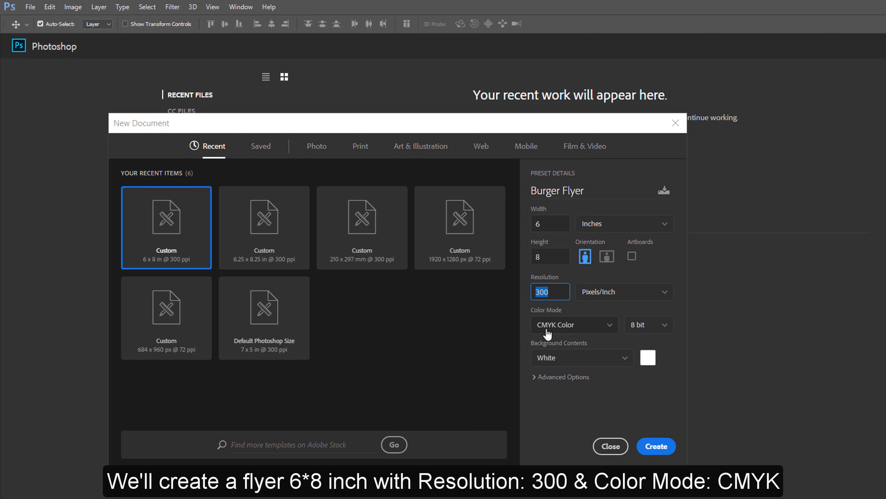
{"action": "left_click", "coordinate": [656, 447]}
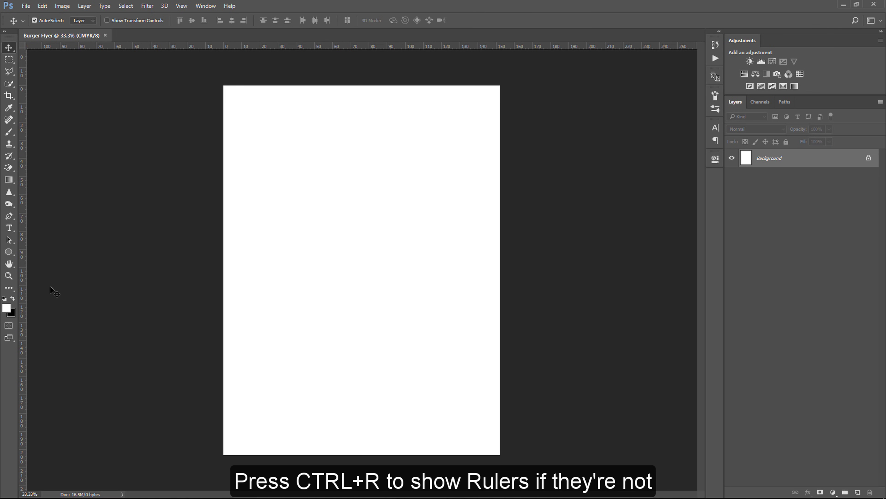
Drag guides onto the left, right, top and bottom edges of the page
{"action": "left_click_drag", "start_coordinate": [24, 287], "coordinate": [224, 277]}
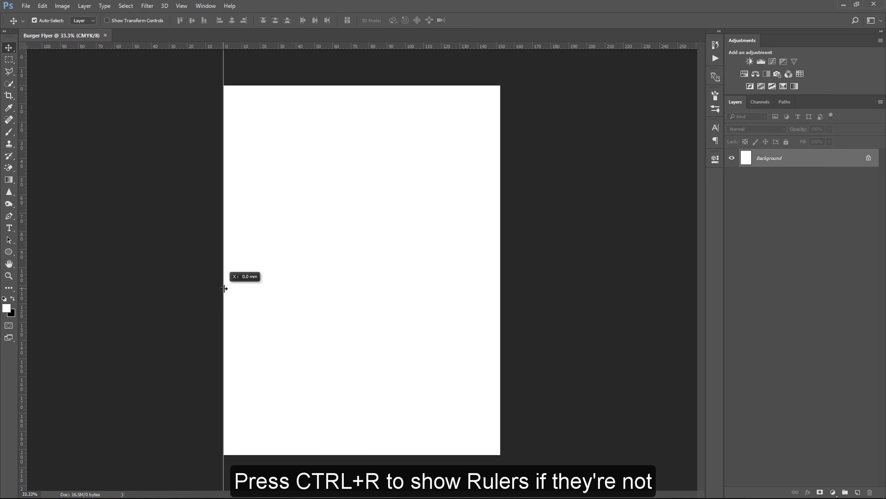
{"action": "left_click_drag", "start_coordinate": [22, 264], "coordinate": [501, 265]}
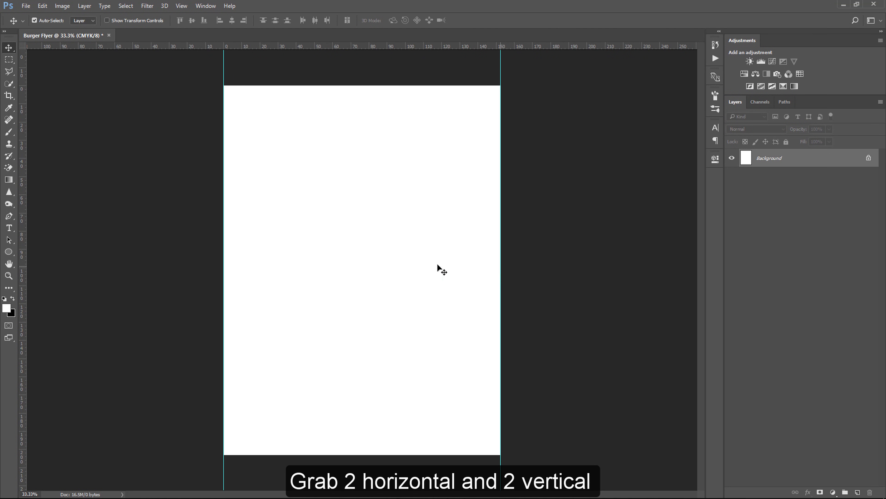
{"action": "left_click_drag", "start_coordinate": [293, 49], "coordinate": [300, 86]}
{"action": "left_click_drag", "start_coordinate": [291, 49], "coordinate": [333, 454]}
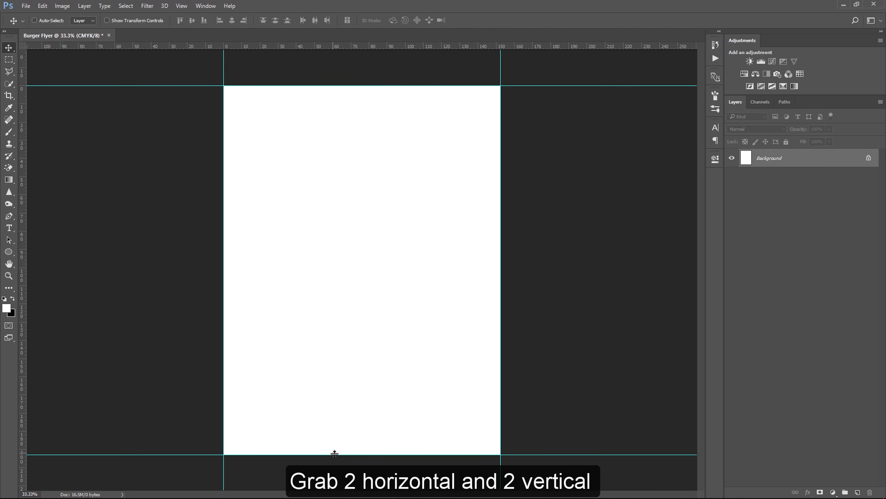
{"action": "key", "text": "ctrl"}
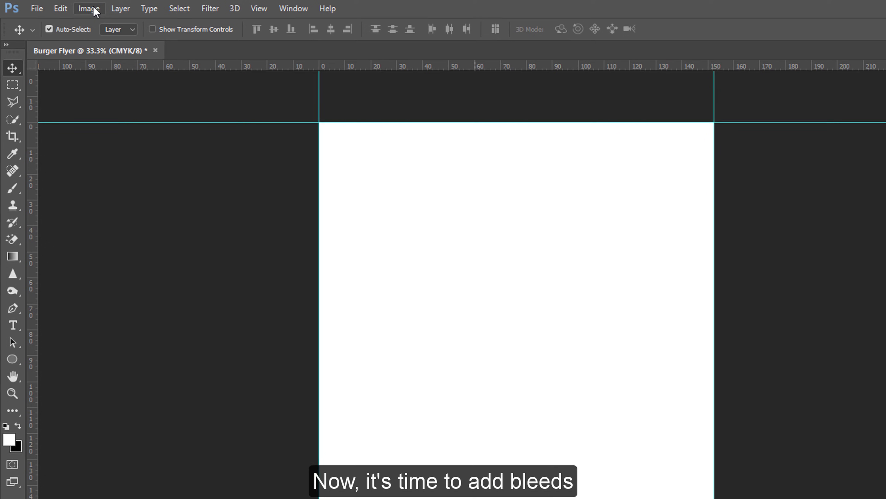
Resize the canvas to 6.25 × 8.25 inches, centre-anchored, with a white extension colour
{"action": "left_click", "coordinate": [62, 6]}
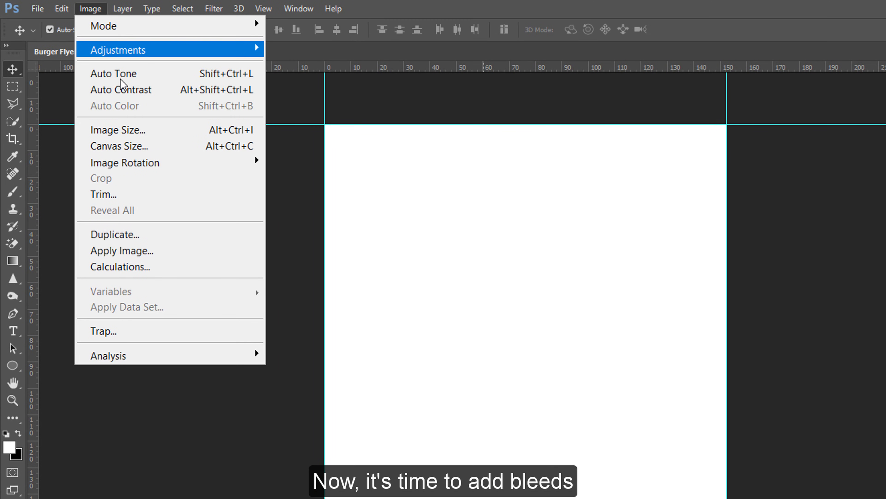
{"action": "left_click", "coordinate": [141, 146]}
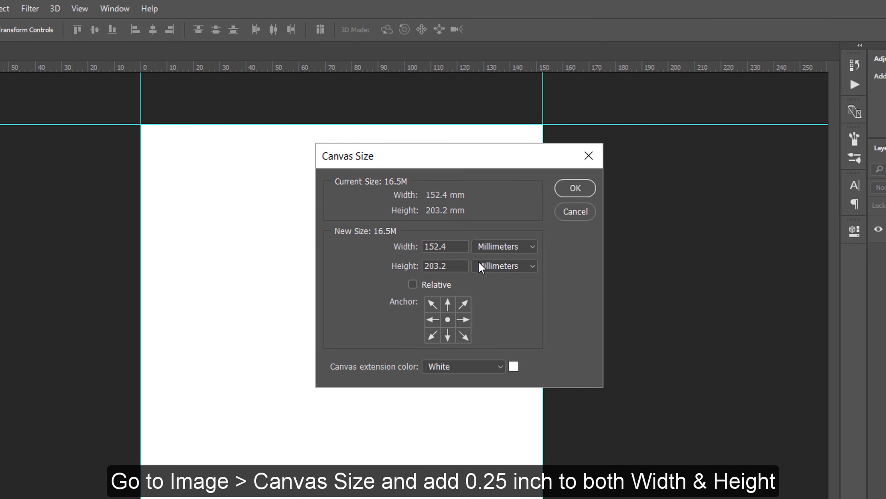
{"action": "left_click", "coordinate": [505, 246]}
{"action": "left_click", "coordinate": [495, 281]}
{"action": "type", "text": "6.25"}
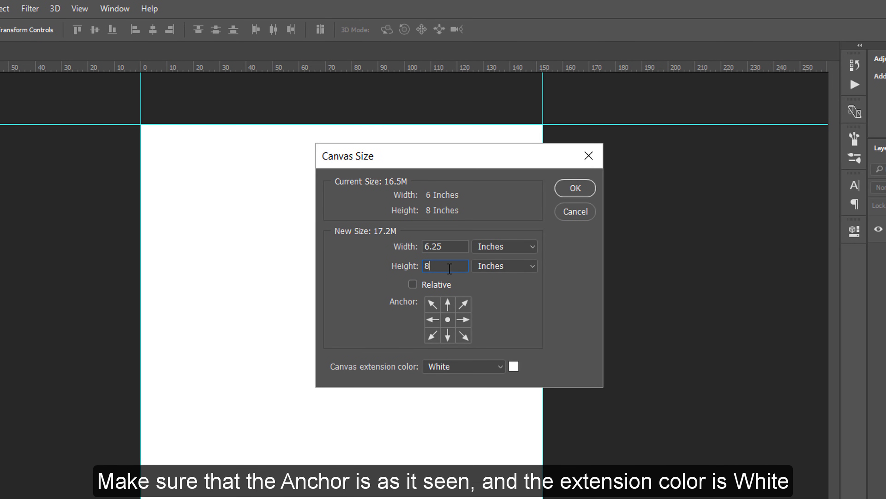
{"action": "type", "text": "8.2"}
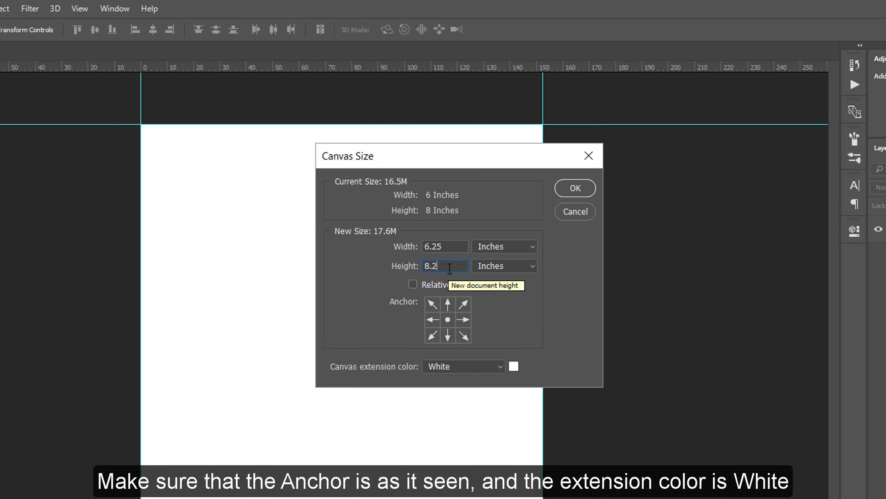
{"action": "type", "text": "5"}
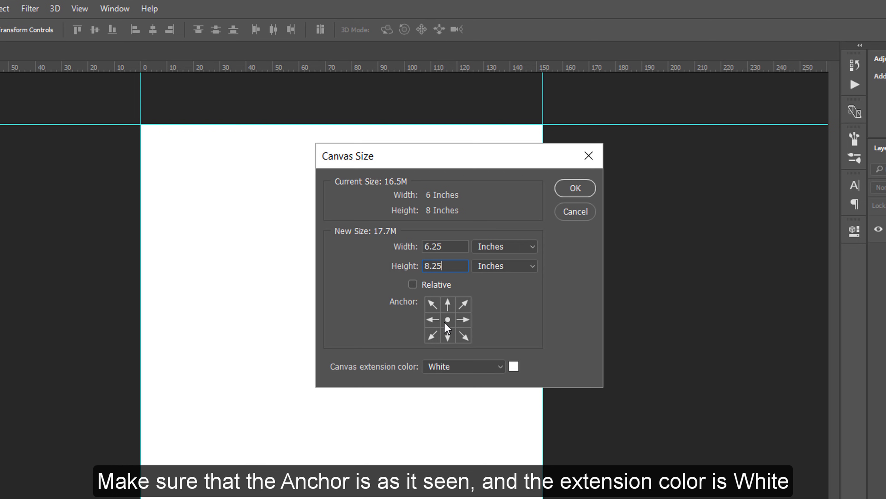
{"action": "left_click", "coordinate": [474, 365]}
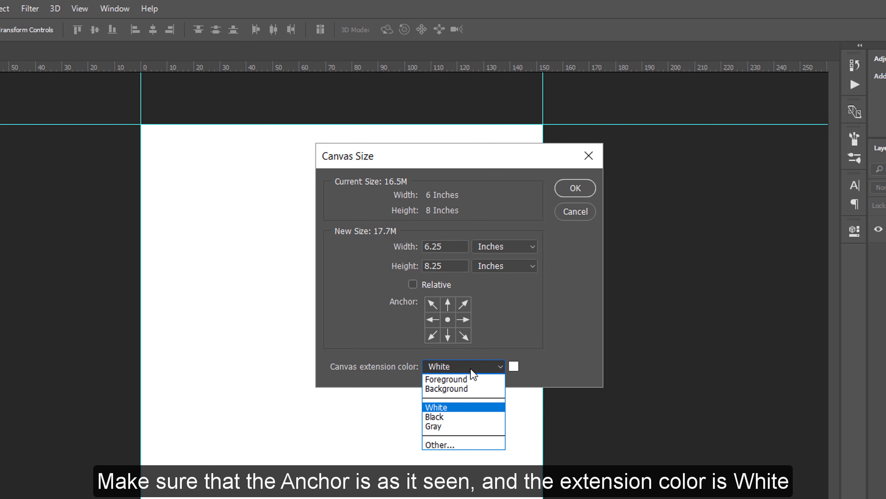
{"action": "left_click", "coordinate": [460, 405]}
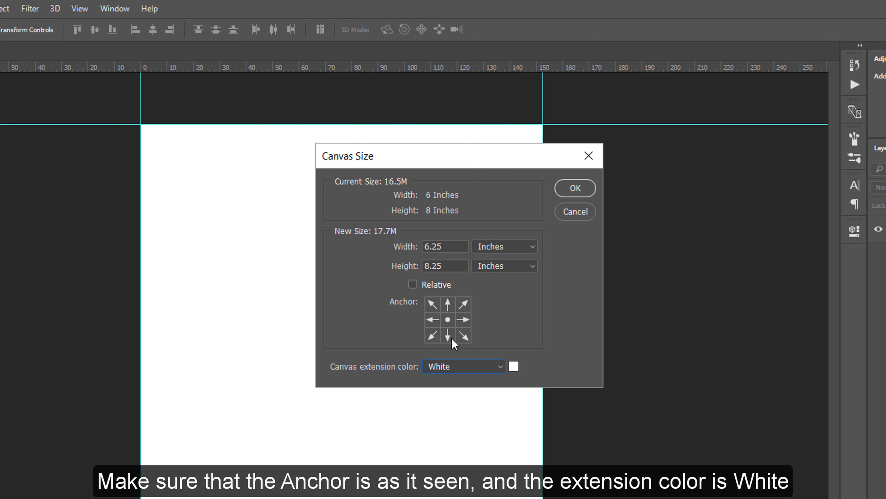
{"action": "left_click", "coordinate": [575, 189]}
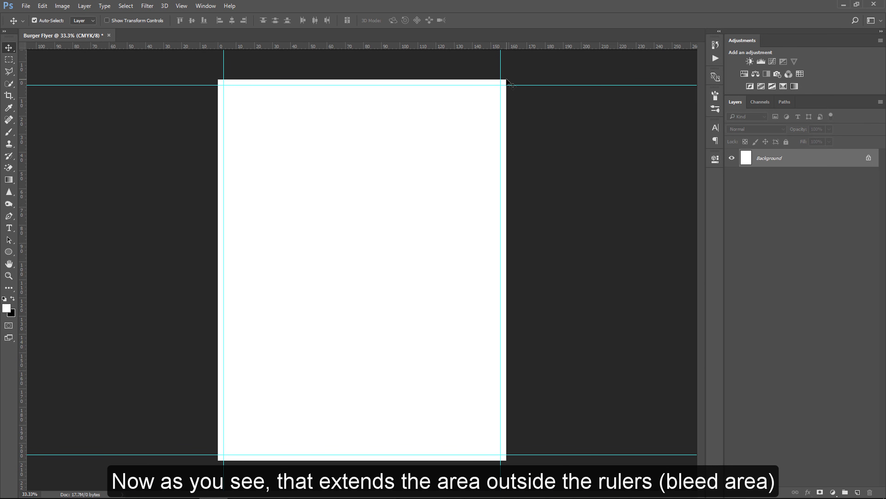
Zoom in to check the bleed margin, then fit the page on screen with Ctrl+0
{"action": "scroll", "coordinate": [508, 81], "scroll_direction": "up", "scroll_amount": 3}
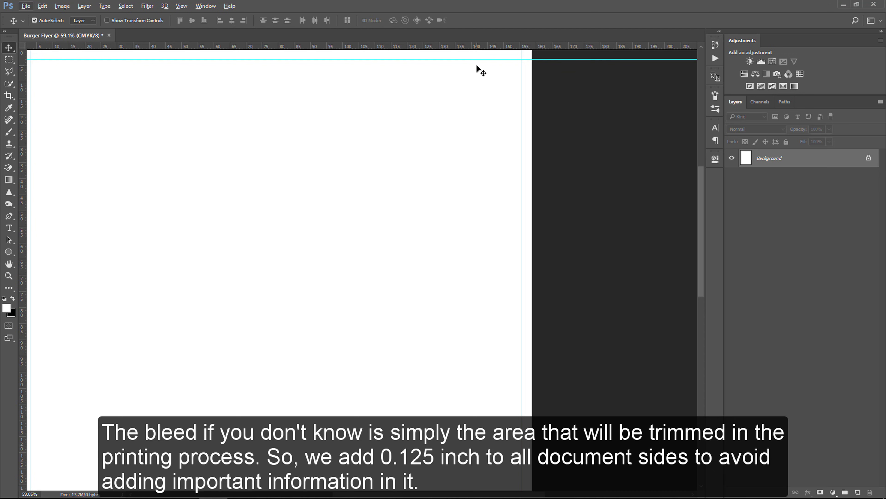
{"action": "key", "text": "ctrl+0"}
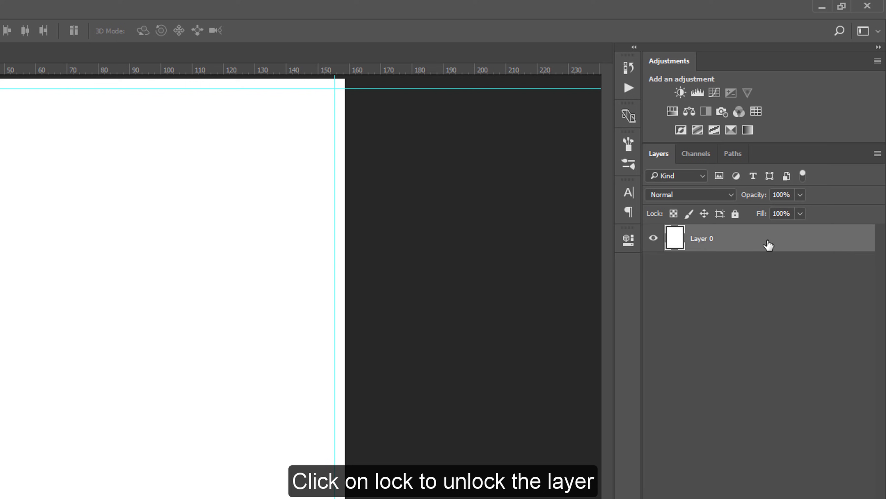
Give Layer 0 a Gradient Overlay from light grey #cccccc to white at a 90° angle
{"action": "double_click", "coordinate": [769, 245]}
{"action": "left_click", "coordinate": [412, 364]}
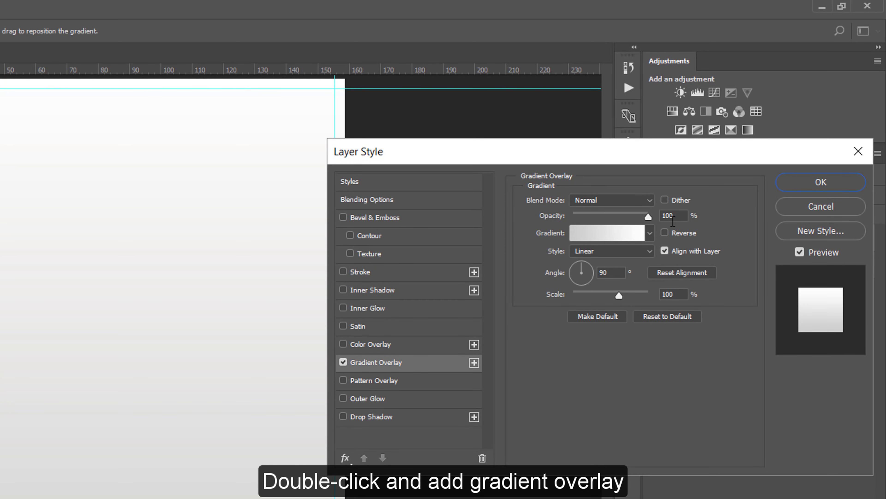
{"action": "left_click", "coordinate": [575, 241]}
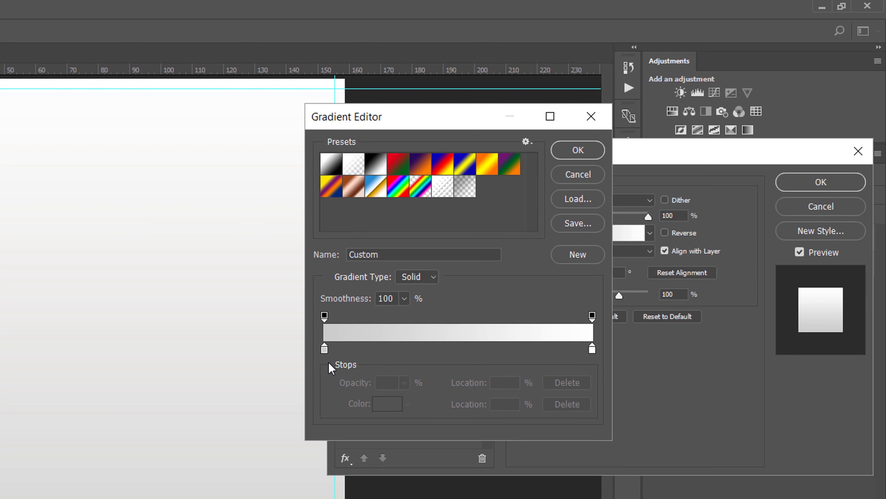
{"action": "double_click", "coordinate": [324, 349]}
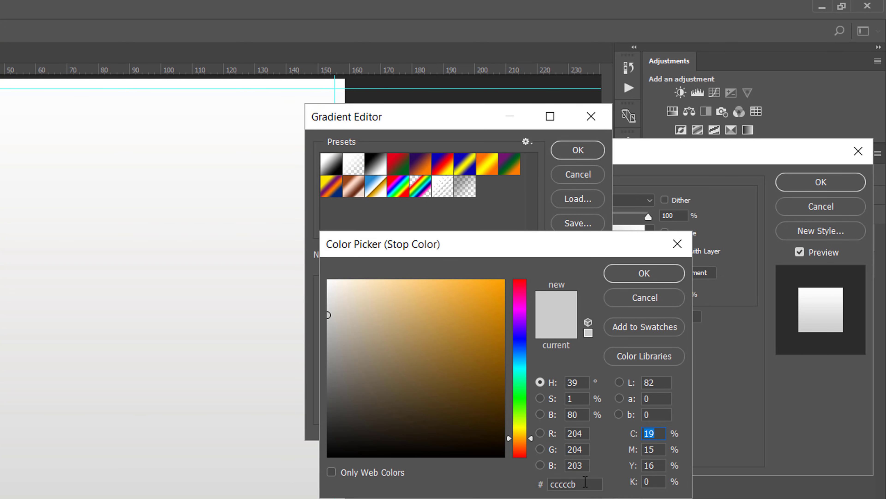
{"action": "type", "text": "ccc"}
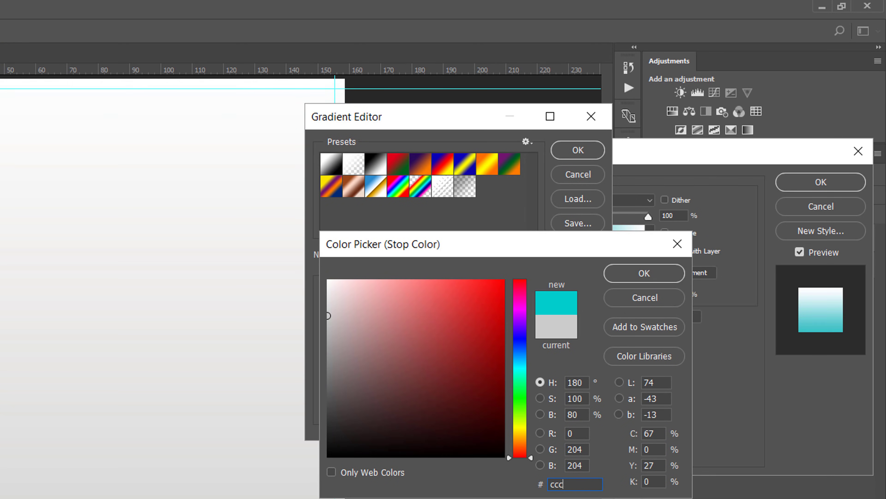
{"action": "type", "text": "ccc"}
{"action": "left_click", "coordinate": [644, 274]}
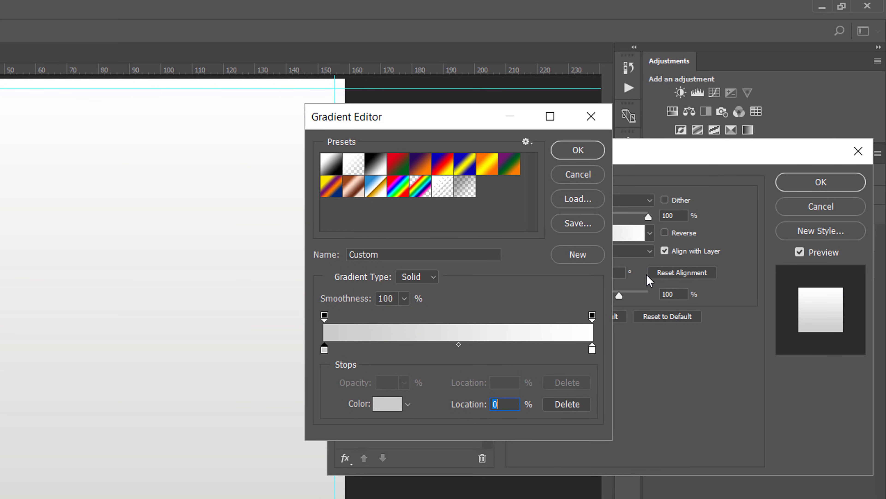
{"action": "double_click", "coordinate": [593, 349]}
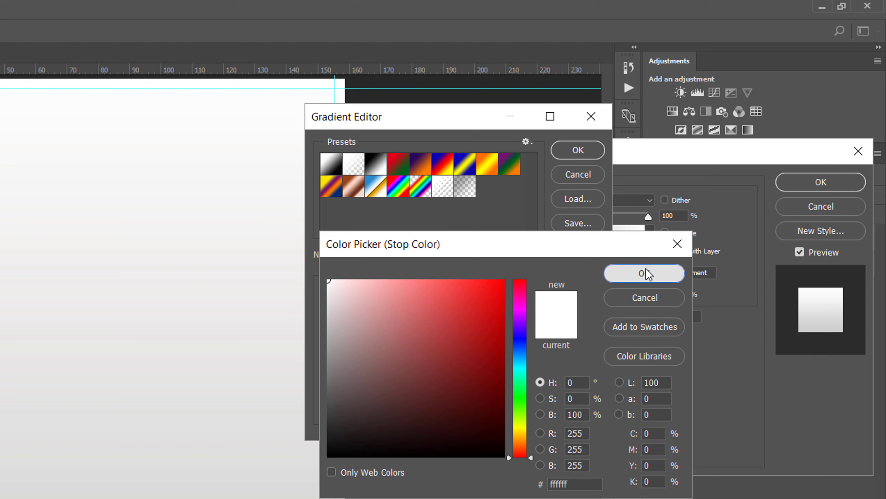
{"action": "left_click", "coordinate": [645, 270]}
{"action": "left_click", "coordinate": [579, 151]}
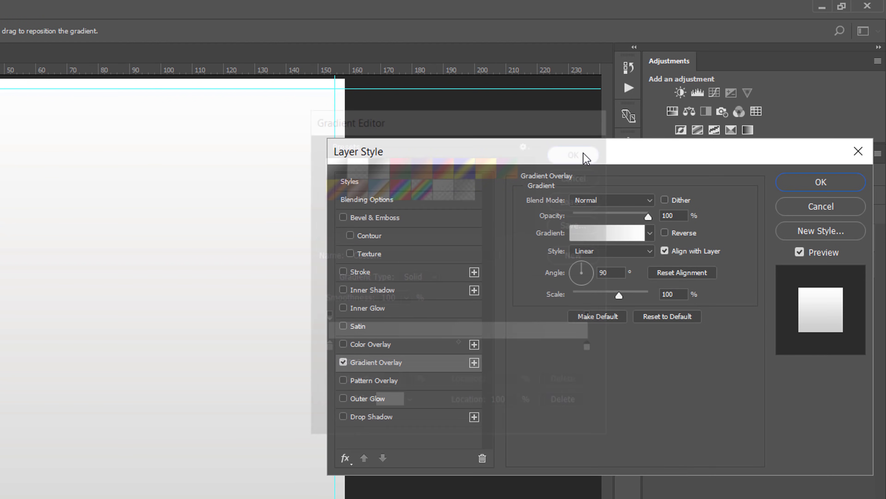
{"action": "double_click", "coordinate": [616, 274]}
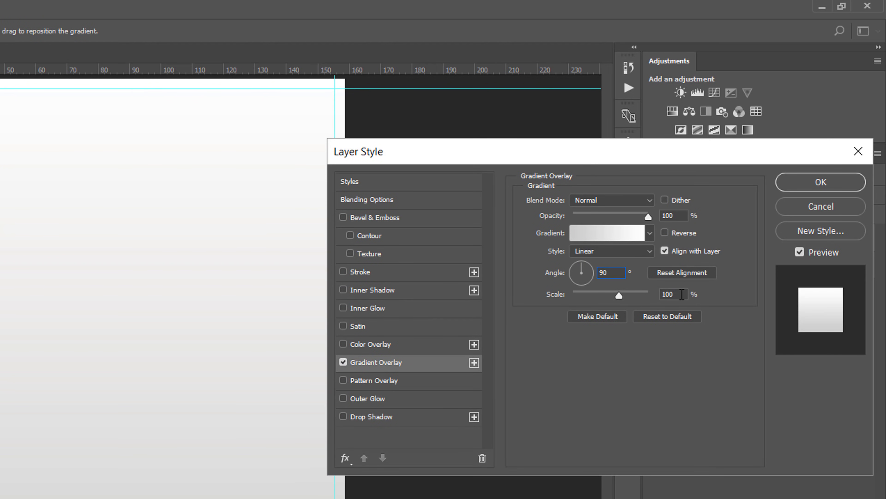
{"action": "left_click", "coordinate": [817, 185]}
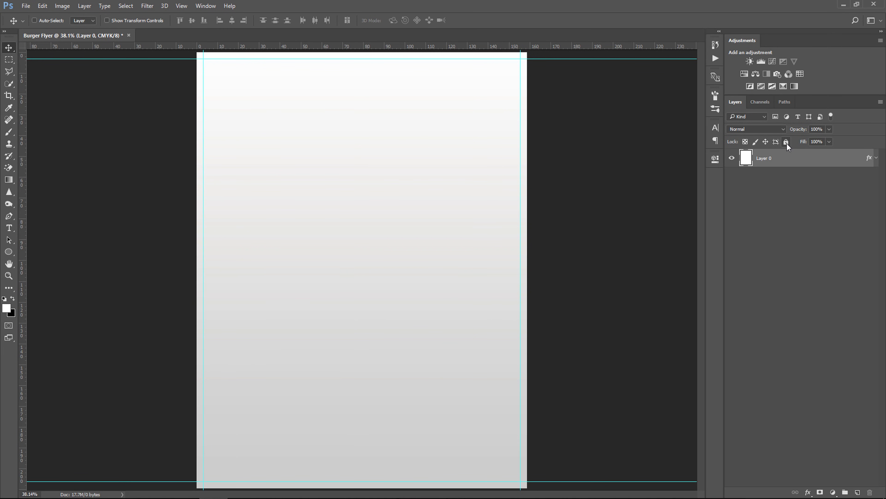
Lock Layer 0 and collect the burger, cupcake, sandwich, waffle and fries icons on Flaticon for download
{"action": "left_click", "coordinate": [787, 142]}
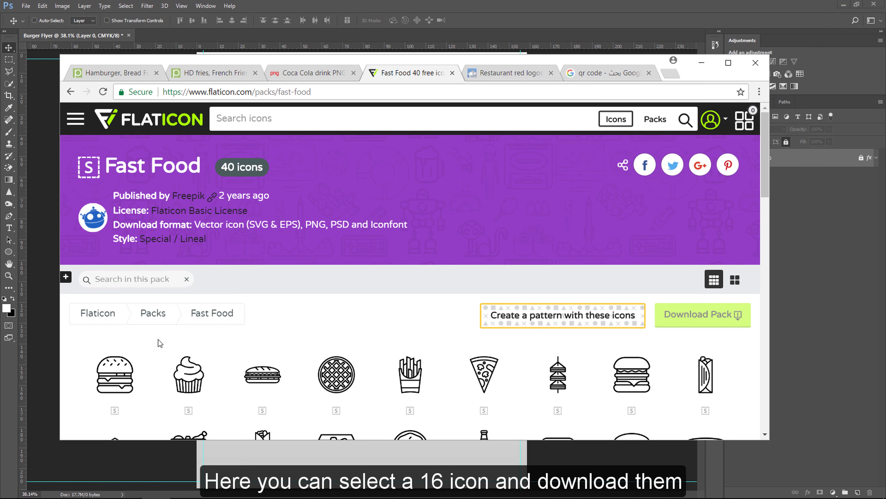
{"action": "left_click", "coordinate": [122, 365]}
{"action": "left_click", "coordinate": [190, 363]}
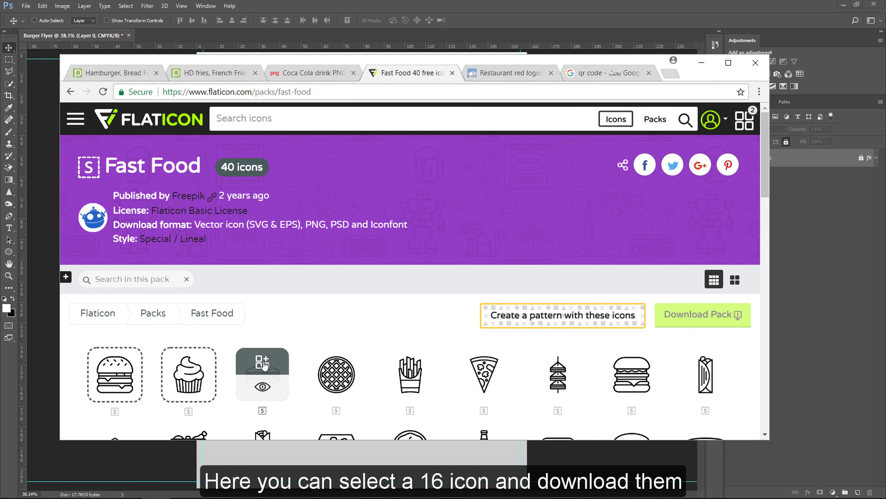
{"action": "left_click", "coordinate": [264, 363]}
{"action": "left_click", "coordinate": [337, 363]}
{"action": "left_click", "coordinate": [411, 362]}
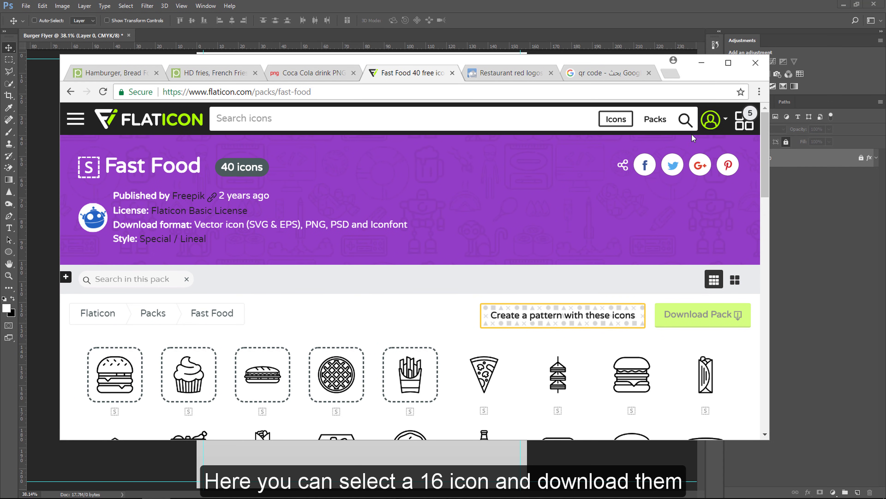
{"action": "left_click", "coordinate": [750, 121]}
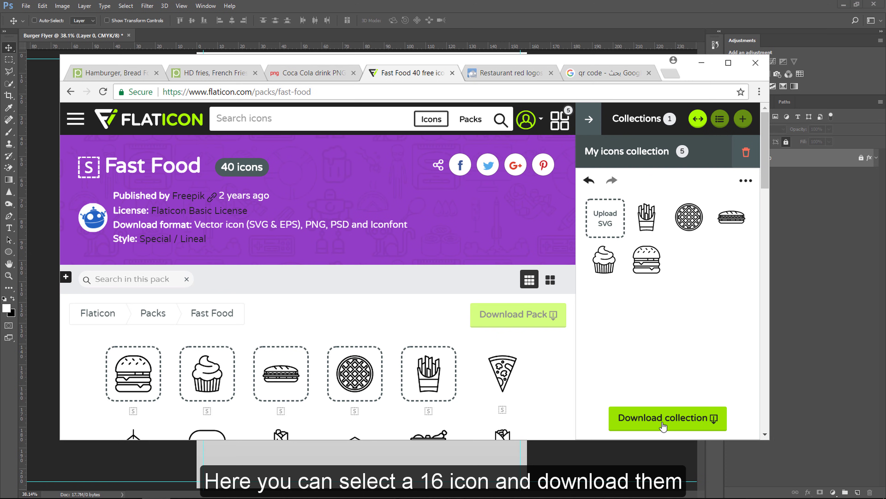
Select all 17 downloaded PNG icons and drop them onto the flyer canvas
{"action": "left_click_drag", "start_coordinate": [697, 350], "coordinate": [213, 125]}
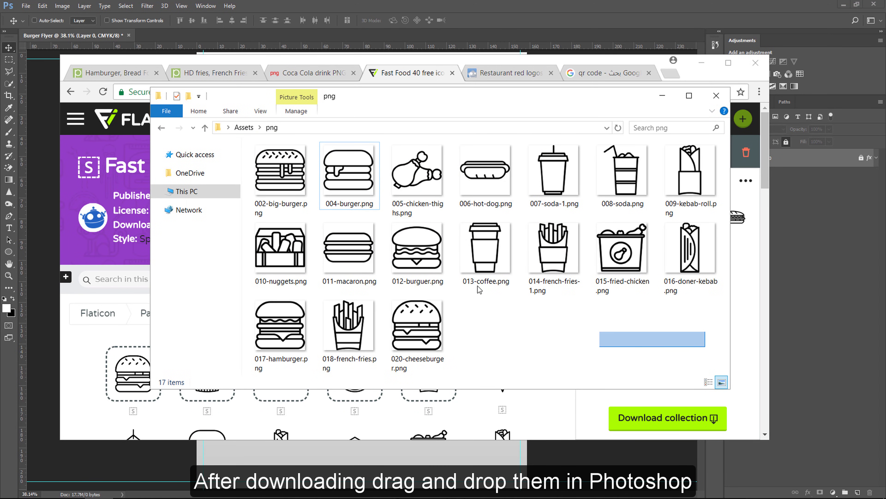
{"action": "left_click", "coordinate": [684, 60]}
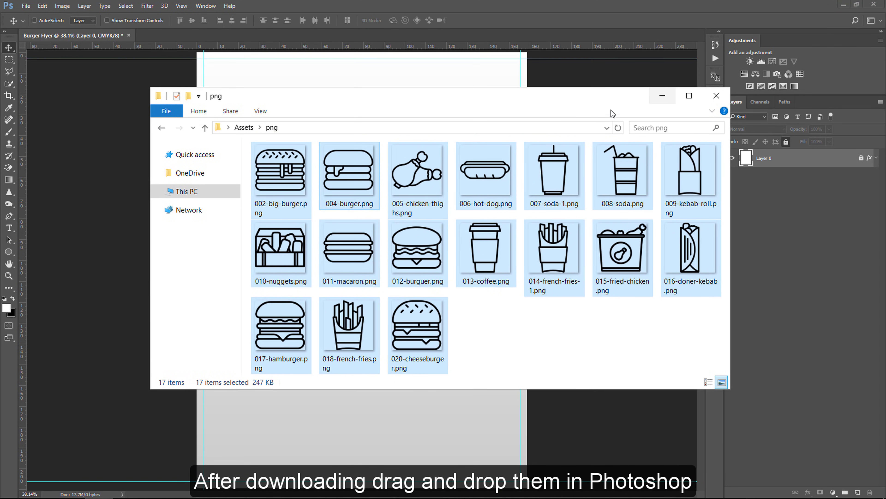
{"action": "left_click_drag", "start_coordinate": [476, 197], "coordinate": [400, 410]}
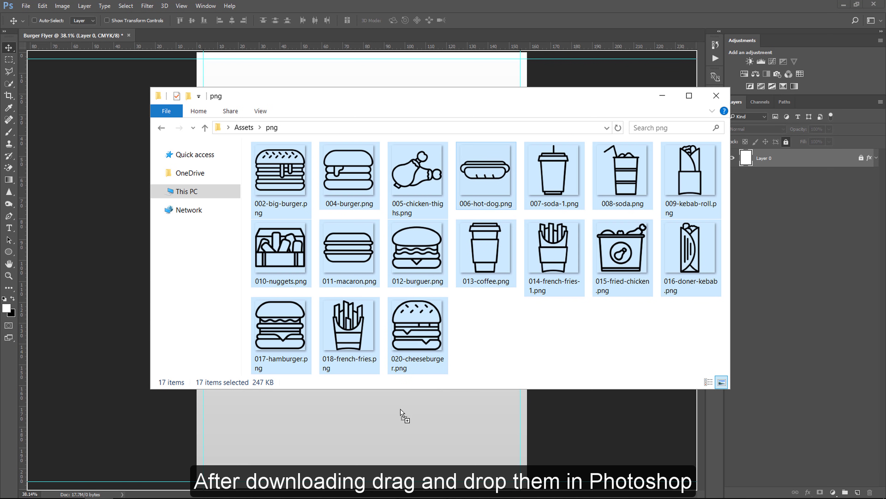
Commit the placed icons and shrink them all together to about 9% size
{"action": "key", "text": "Return"}
{"action": "key", "text": "Return"}
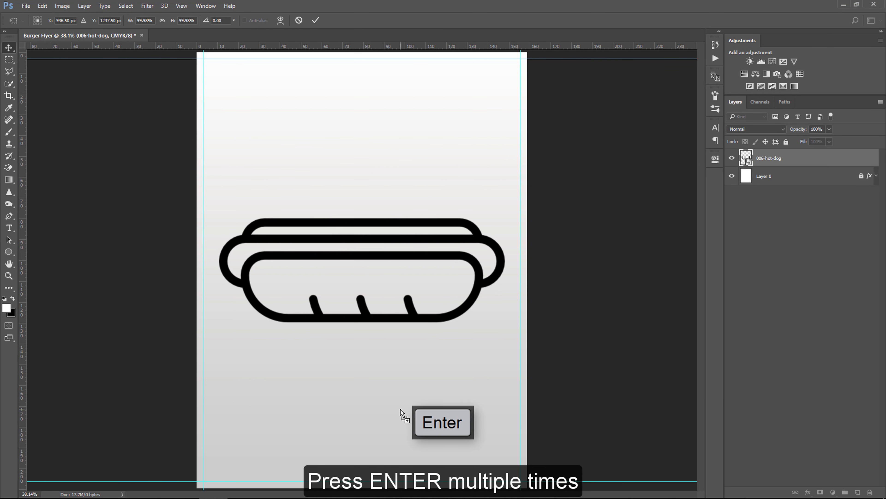
{"action": "key", "text": "Return"}
{"action": "key", "text": "Return"}
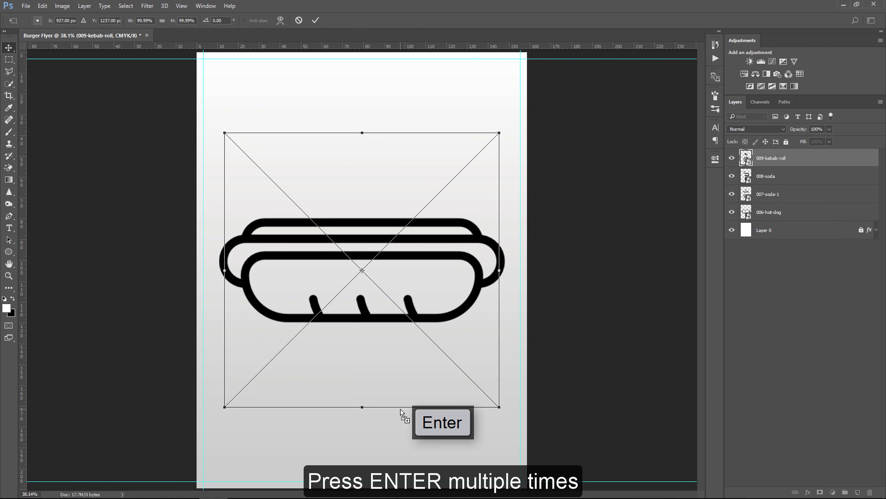
{"action": "key", "text": "Return"}
{"action": "key", "text": "Return"}
{"action": "key", "text": "Return"}
{"action": "key", "text": "Return"}
{"action": "key", "text": "Return"}
{"action": "key", "text": "Return"}
{"action": "key", "text": "Return"}
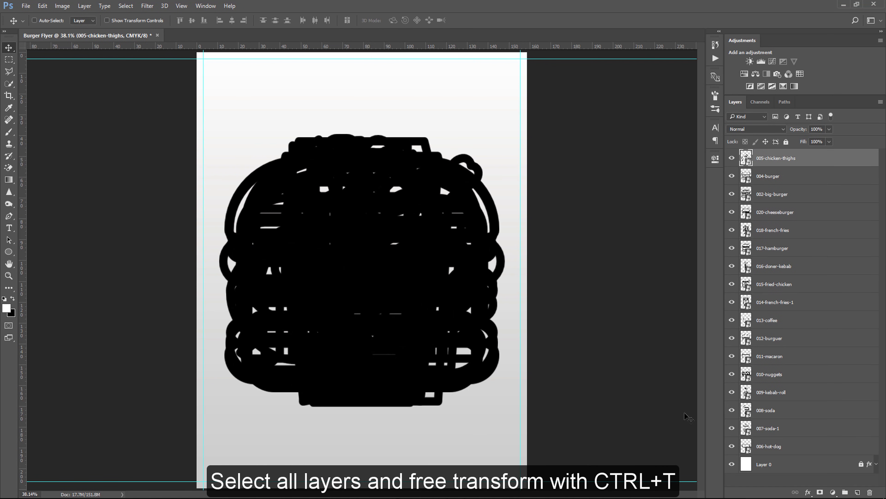
{"action": "left_click", "coordinate": [796, 452], "text": "shift"}
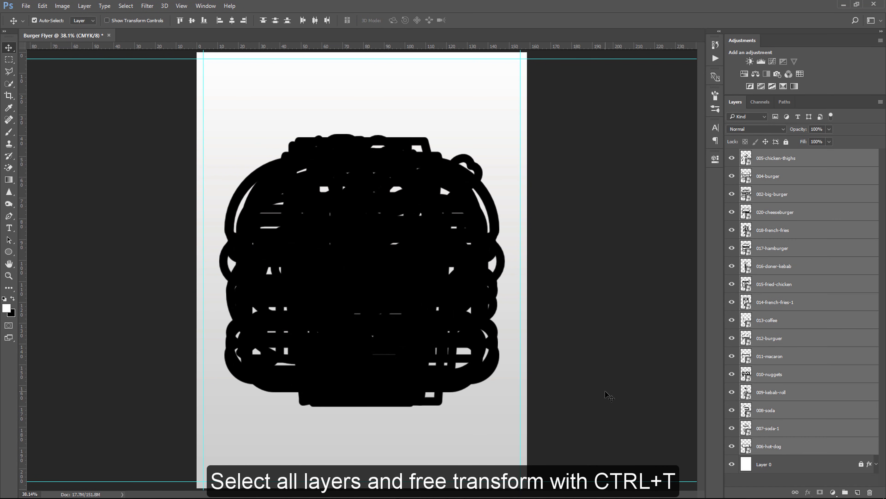
{"action": "key", "text": "ctrl+t"}
{"action": "mouse_move", "coordinate": [503, 136]}
{"action": "left_mouse_down"}
{"action": "mouse_move", "coordinate": [363, 249]}
{"action": "mouse_move", "coordinate": [222, 109]}
{"action": "mouse_move", "coordinate": [239, 98]}
{"action": "mouse_move", "coordinate": [226, 122]}
{"action": "left_mouse_up"}
{"action": "key", "text": "Return"}
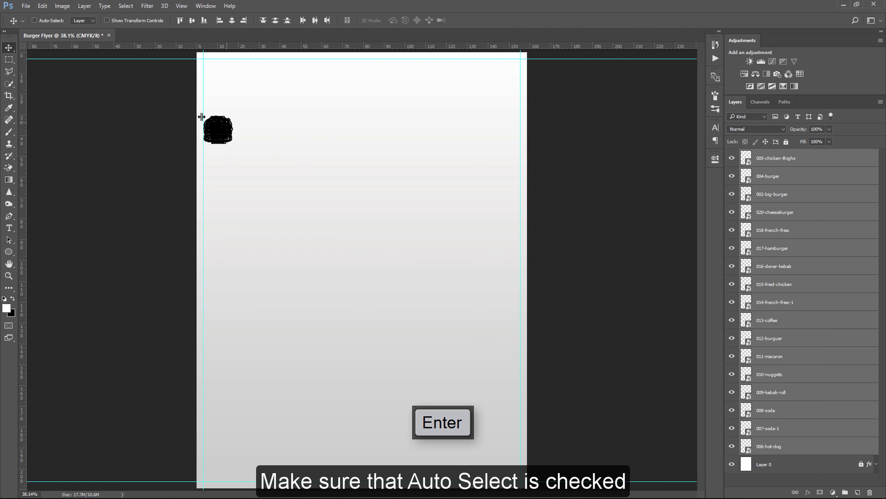
With Auto-Select on, move the chicken icon toward the top and tilt the hamburger
{"action": "left_click", "coordinate": [49, 22]}
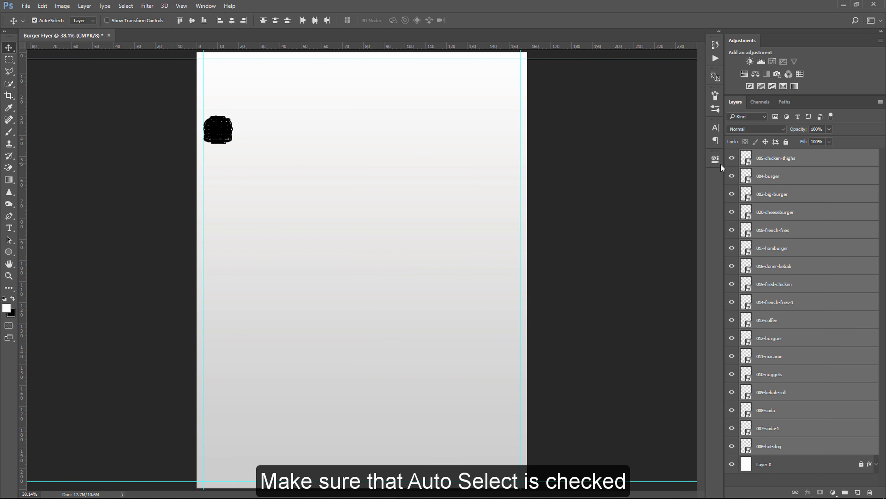
{"action": "left_click", "coordinate": [814, 164]}
{"action": "mouse_move", "coordinate": [220, 134]}
{"action": "left_mouse_down"}
{"action": "mouse_move", "coordinate": [267, 75]}
{"action": "mouse_move", "coordinate": [218, 76]}
{"action": "left_mouse_up"}
{"action": "key", "text": "ctrl+equal"}
{"action": "key", "text": "ctrl+equal"}
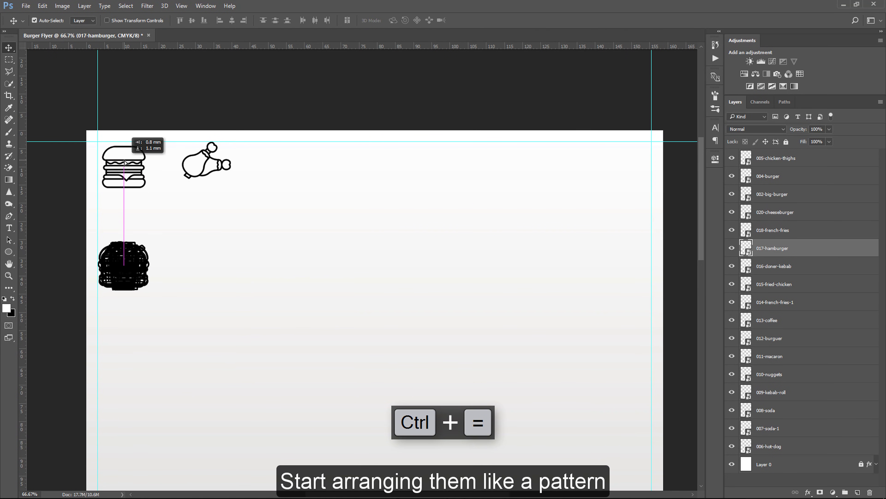
{"action": "key", "text": "ctrl+t"}
{"action": "left_click_drag", "start_coordinate": [155, 139], "coordinate": [157, 137]}
{"action": "key", "text": "Return"}
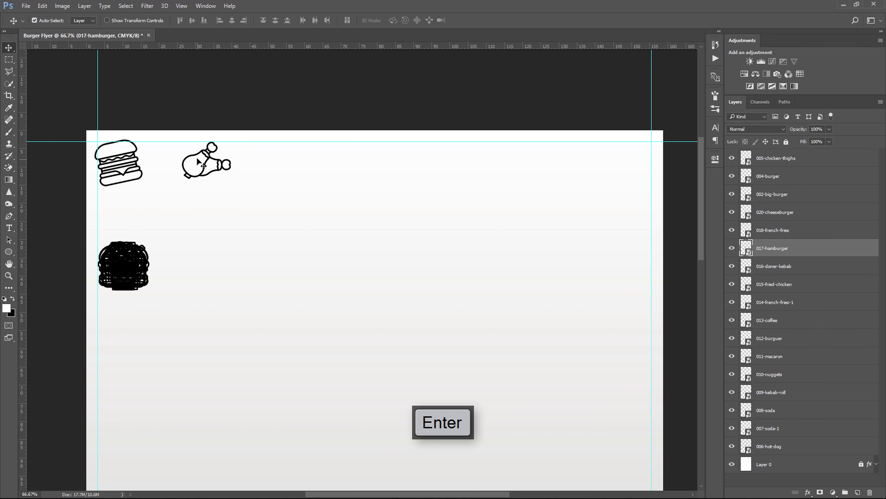
Place the big burger and fries in the top row, tilting them and the kebab
{"action": "left_click_drag", "start_coordinate": [197, 162], "coordinate": [192, 159]}
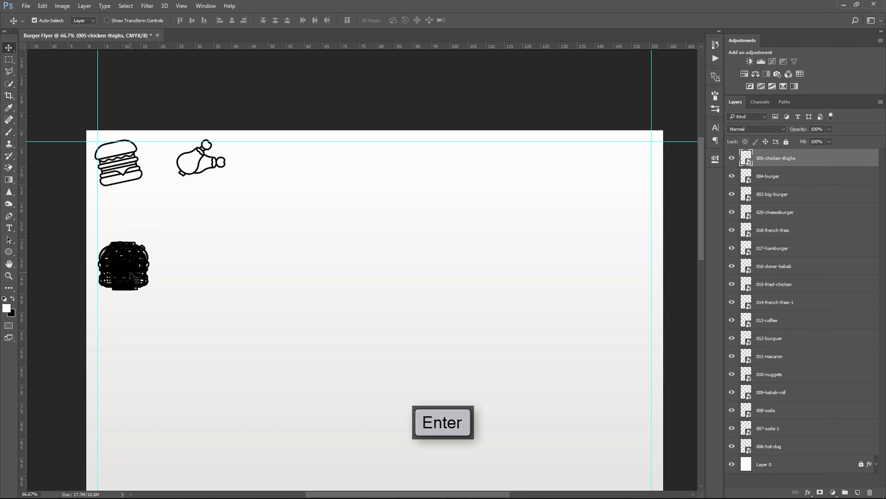
{"action": "left_click_drag", "start_coordinate": [132, 276], "coordinate": [285, 172]}
{"action": "key", "text": "ctrl+t"}
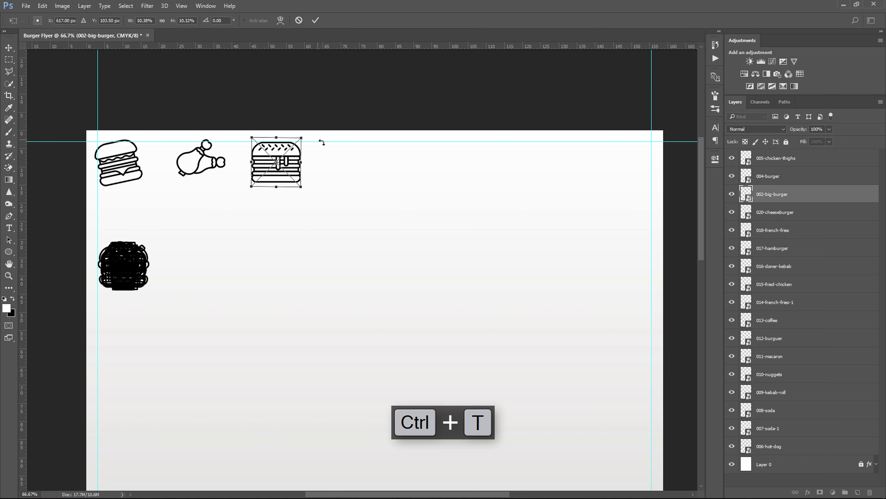
{"action": "left_click_drag", "start_coordinate": [322, 142], "coordinate": [323, 145]}
{"action": "key", "text": "Return"}
{"action": "mouse_move", "coordinate": [124, 266]}
{"action": "left_mouse_down"}
{"action": "mouse_move", "coordinate": [346, 178]}
{"action": "mouse_move", "coordinate": [405, 178]}
{"action": "left_mouse_up"}
{"action": "key", "text": "ctrl+t"}
{"action": "key", "text": "Return"}
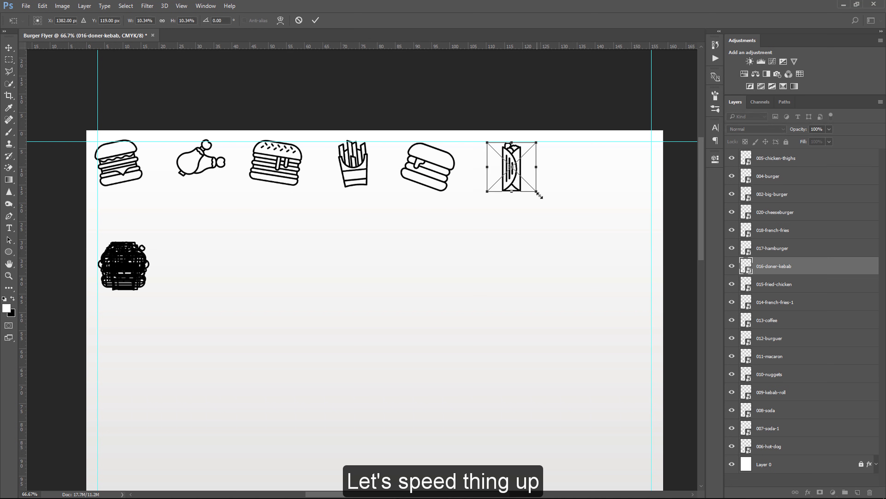
{"action": "left_click_drag", "start_coordinate": [539, 195], "coordinate": [545, 185]}
{"action": "key", "text": "Return"}
Add a tilted burger and a macaron tilted about 15° at the top row's right end
{"action": "left_click_drag", "start_coordinate": [124, 266], "coordinate": [583, 166]}
{"action": "key", "text": "ctrl+t"}
{"action": "left_click_drag", "start_coordinate": [628, 189], "coordinate": [625, 181]}
{"action": "key", "text": "Return"}
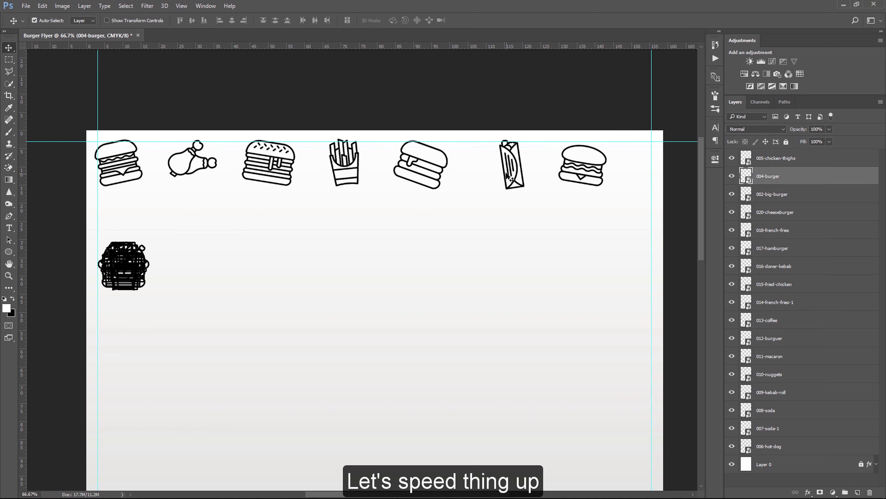
{"action": "left_click_drag", "start_coordinate": [124, 265], "coordinate": [628, 159]}
{"action": "key", "text": "ctrl+t"}
{"action": "left_click_drag", "start_coordinate": [608, 189], "coordinate": [598, 184]}
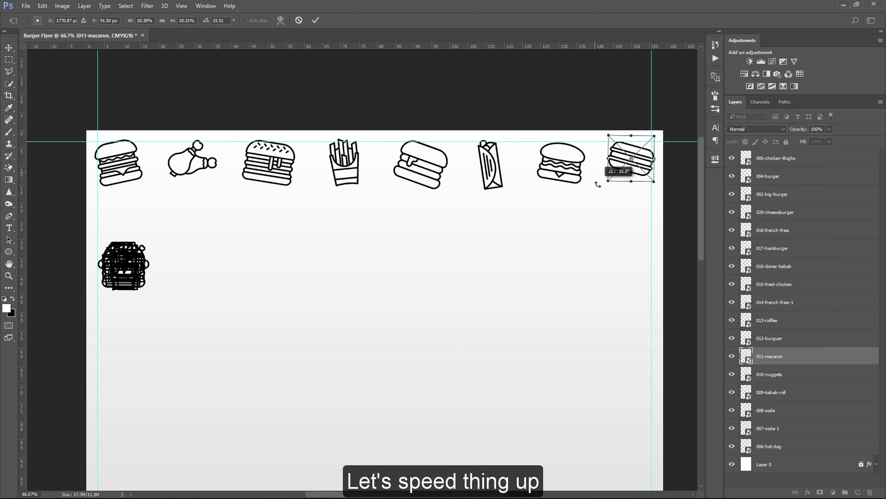
{"action": "key", "text": "Return"}
Fill the second row with burger, fries, nuggets, kebab roll, coffee, hot dog and tilted soda
{"action": "left_click_drag", "start_coordinate": [124, 265], "coordinate": [119, 220]}
{"action": "left_click_drag", "start_coordinate": [124, 265], "coordinate": [185, 226]}
{"action": "mouse_move", "coordinate": [124, 265]}
{"action": "left_mouse_down"}
{"action": "mouse_move", "coordinate": [262, 224]}
{"action": "mouse_move", "coordinate": [412, 224]}
{"action": "mouse_move", "coordinate": [344, 227]}
{"action": "left_mouse_up"}
{"action": "left_click_drag", "start_coordinate": [206, 280], "coordinate": [562, 220]}
{"action": "key", "text": "ctrl+t"}
{"action": "left_click_drag", "start_coordinate": [590, 201], "coordinate": [595, 195]}
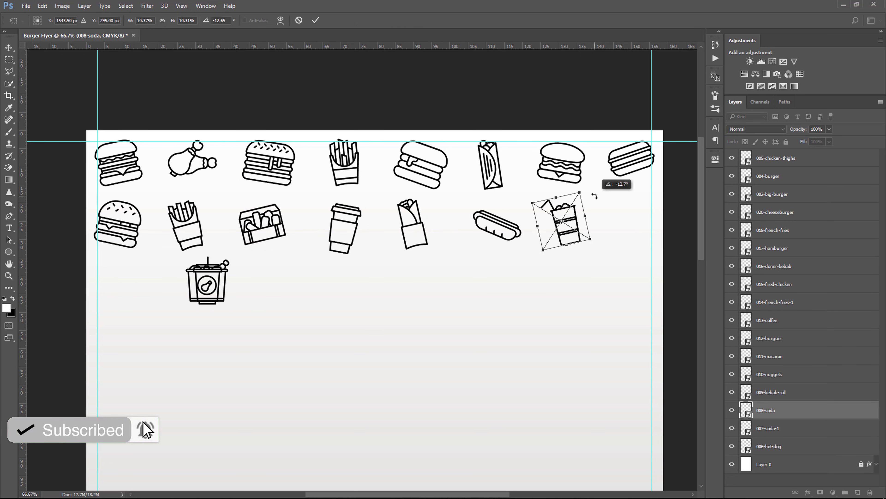
{"action": "key", "text": "Return"}
{"action": "left_click_drag", "start_coordinate": [206, 279], "coordinate": [630, 224]}
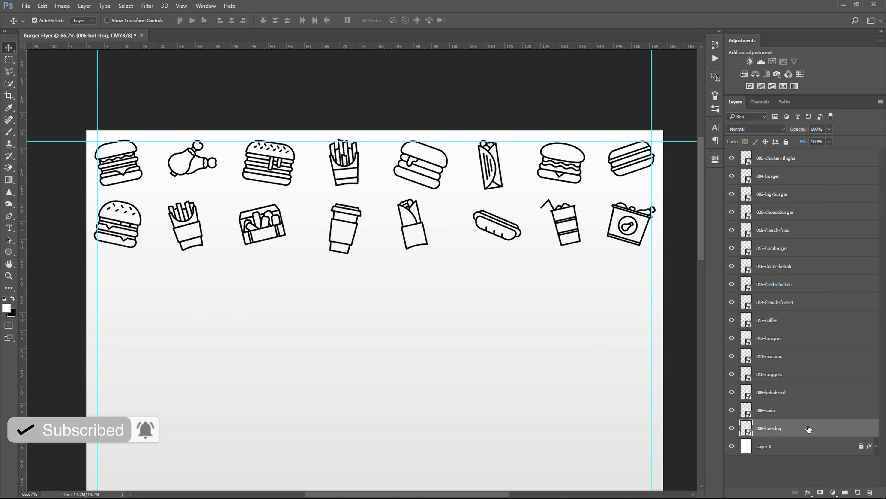
Convert all the icon layers into one smart object and duplicate it
{"action": "left_click", "coordinate": [821, 161], "text": "shift"}
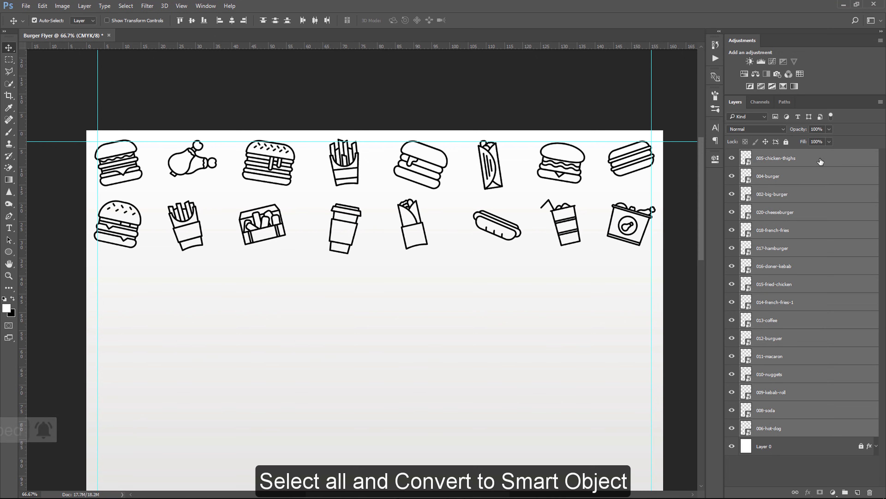
{"action": "right_click", "coordinate": [821, 162]}
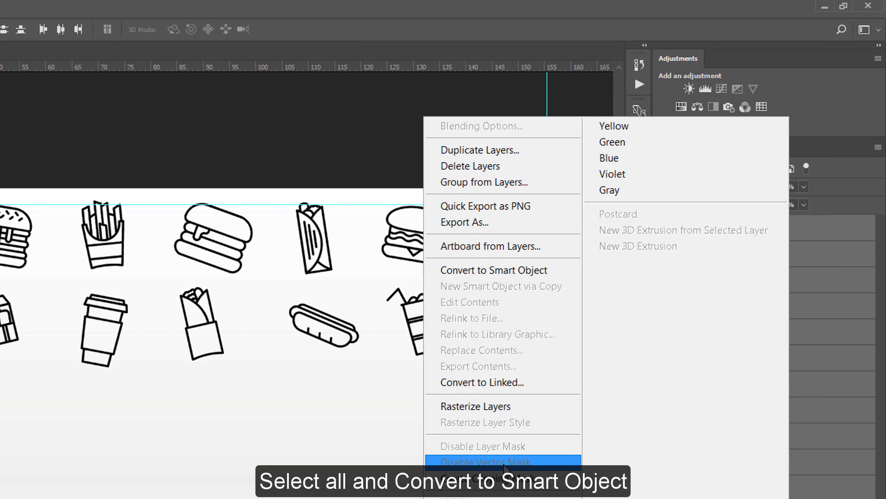
{"action": "left_click", "coordinate": [503, 271]}
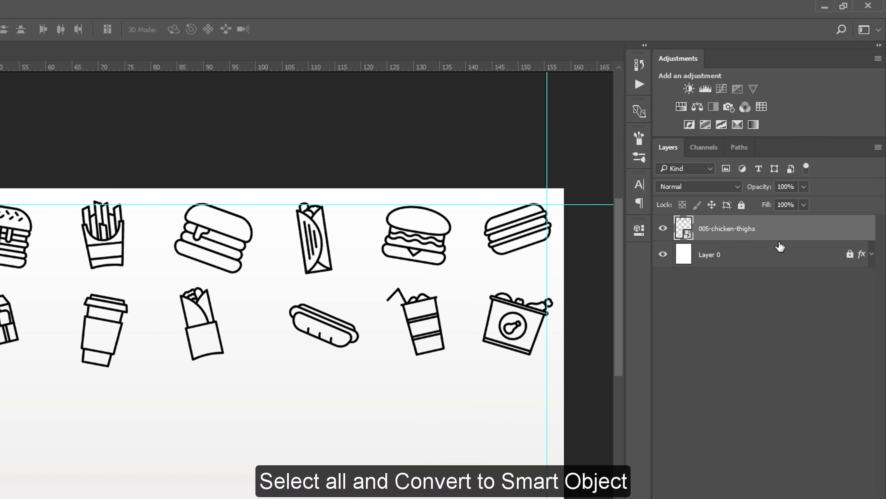
{"action": "key", "text": "ctrl+j"}
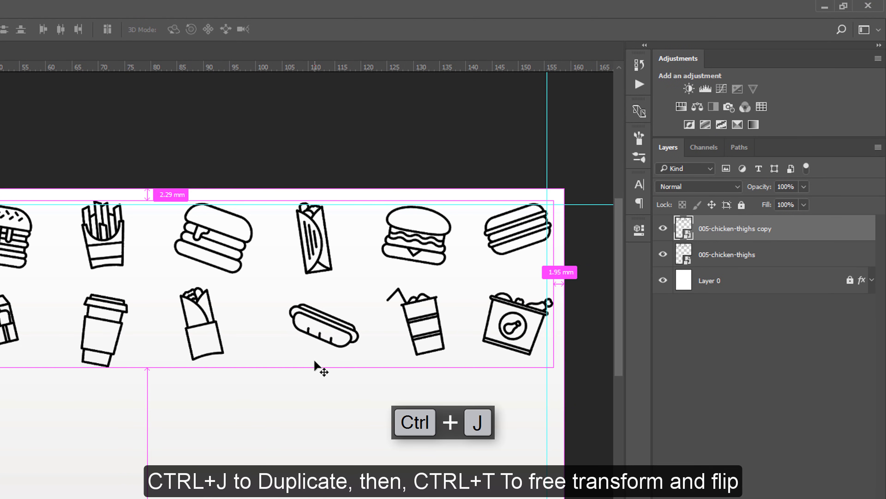
Move the duplicate below the originals, flip it horizontally, and select both icon layers
{"action": "key", "text": "ctrl+t"}
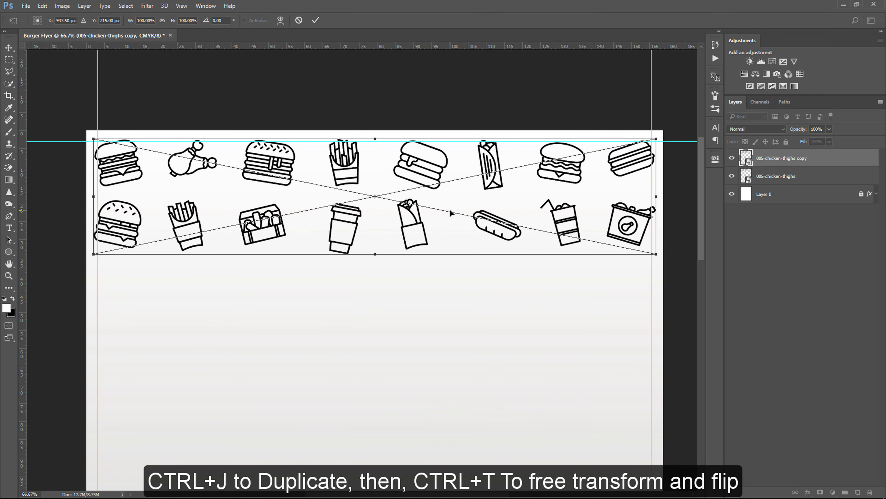
{"action": "left_click_drag", "start_coordinate": [449, 208], "coordinate": [448, 335]}
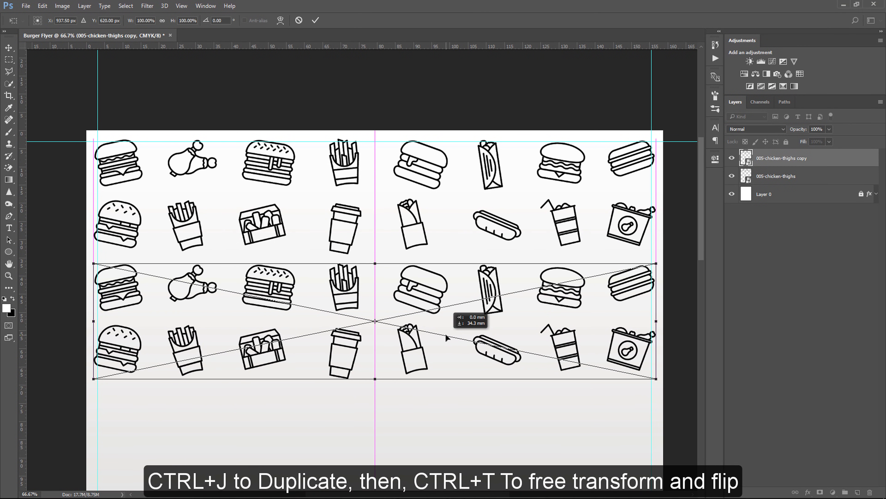
{"action": "right_click", "coordinate": [448, 330]}
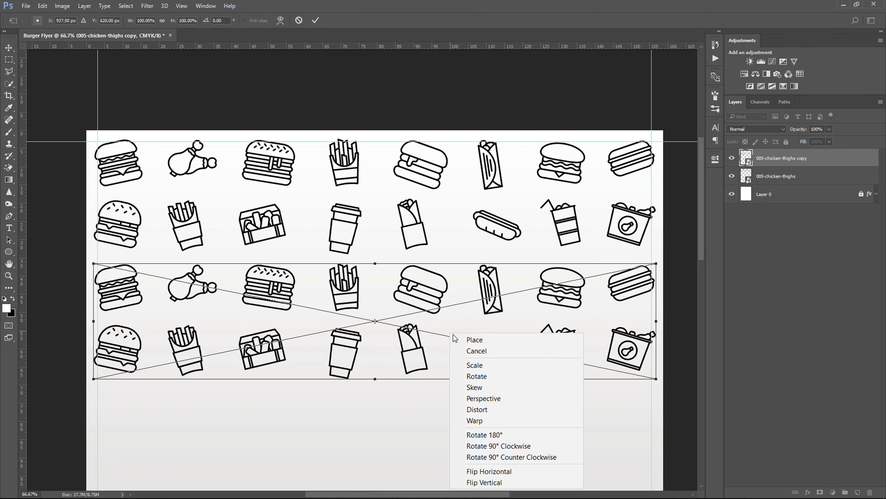
{"action": "left_click", "coordinate": [489, 470]}
{"action": "key", "text": "Return"}
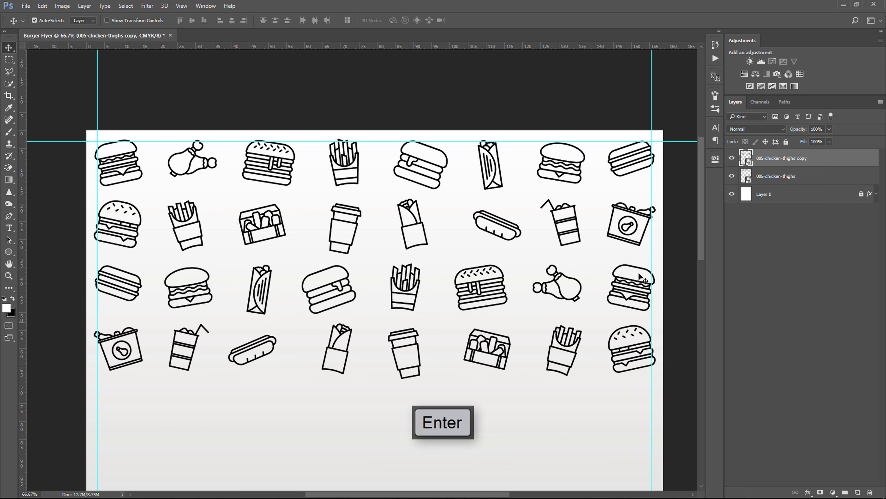
{"action": "left_click", "coordinate": [814, 178], "text": "shift"}
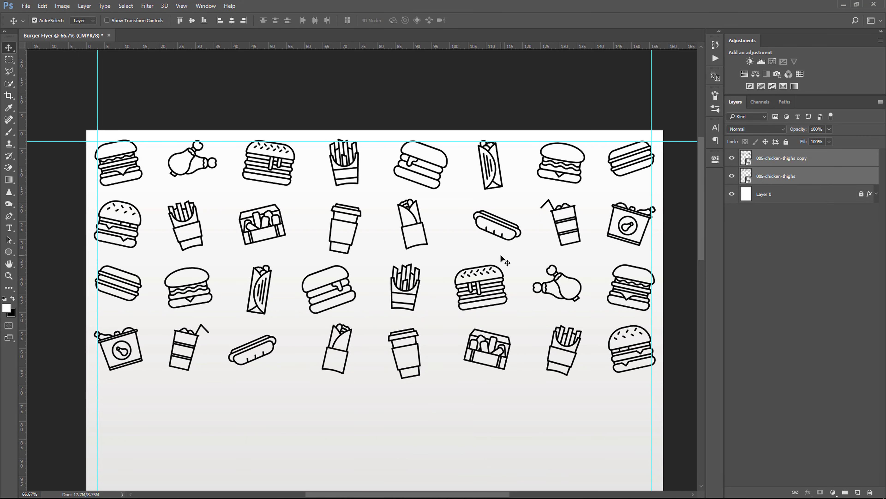
{"action": "key", "text": "ctrl+minus"}
{"action": "key", "text": "ctrl+minus"}
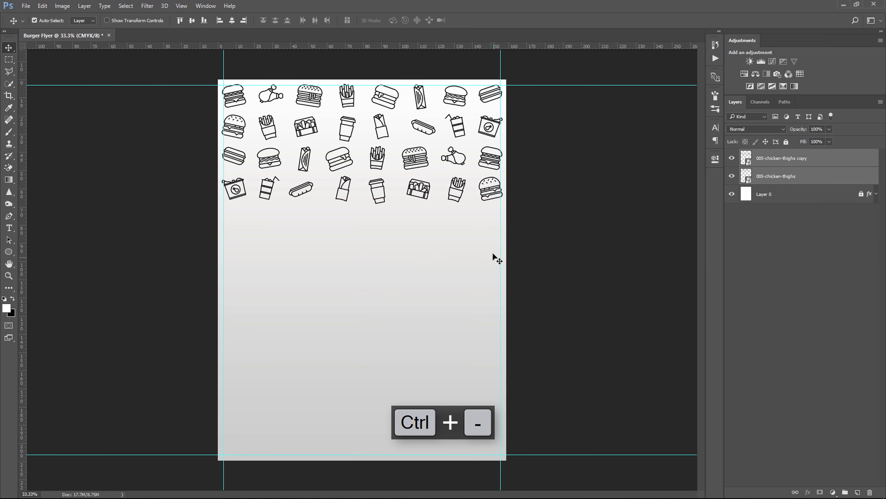
Duplicate the icon-row layers twice, moving each copy further down until icons cover the page
{"action": "key", "text": "ctrl"}
{"action": "key", "text": "ctrl+j"}
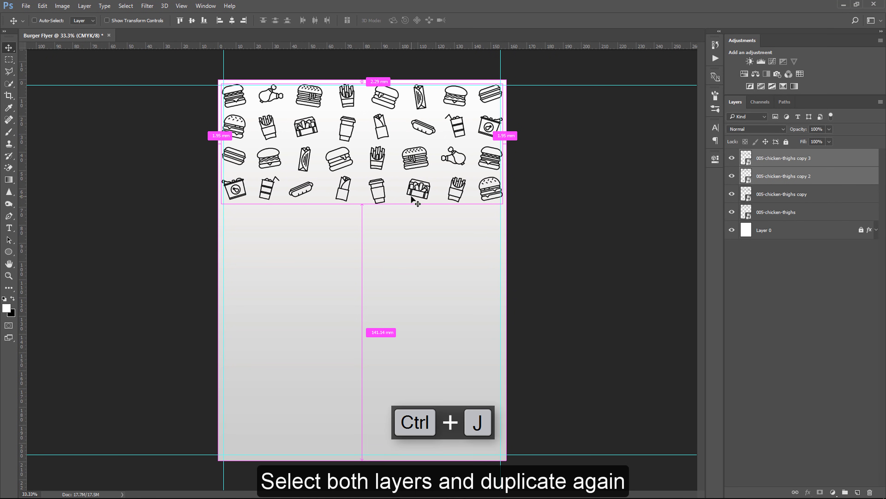
{"action": "left_click_drag", "start_coordinate": [380, 163], "coordinate": [380, 292]}
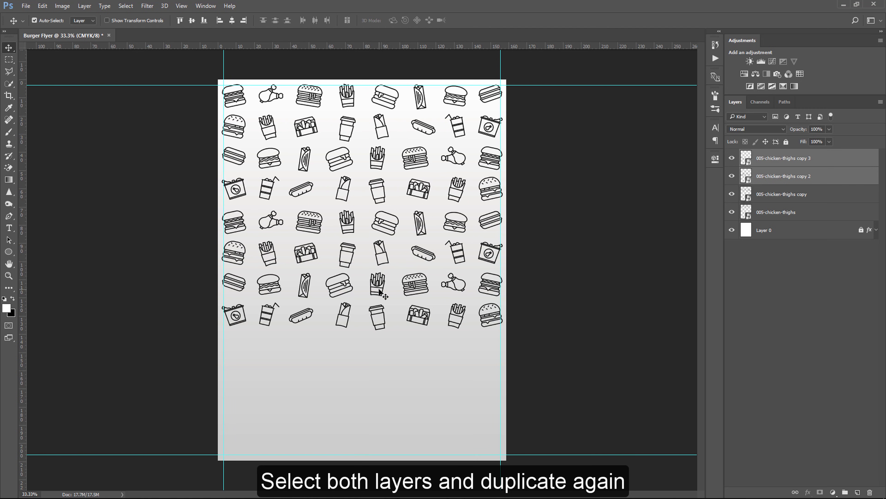
{"action": "key", "text": "ctrl+j"}
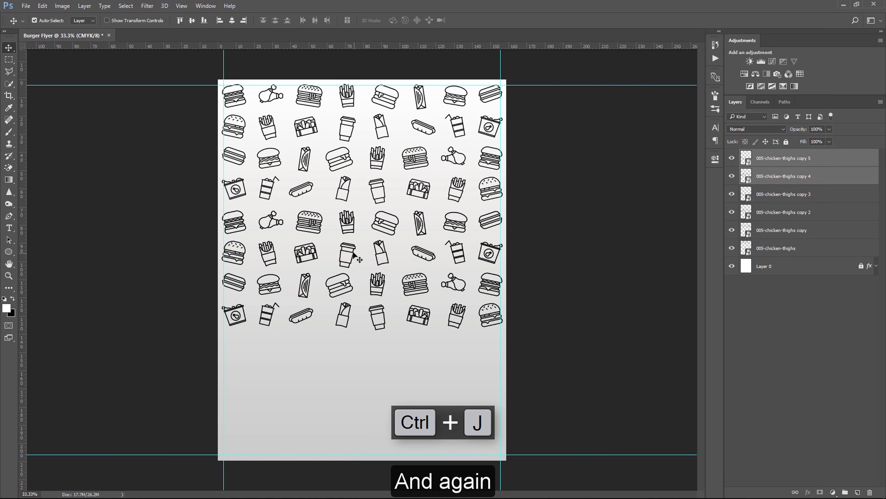
{"action": "left_click_drag", "start_coordinate": [353, 256], "coordinate": [349, 338]}
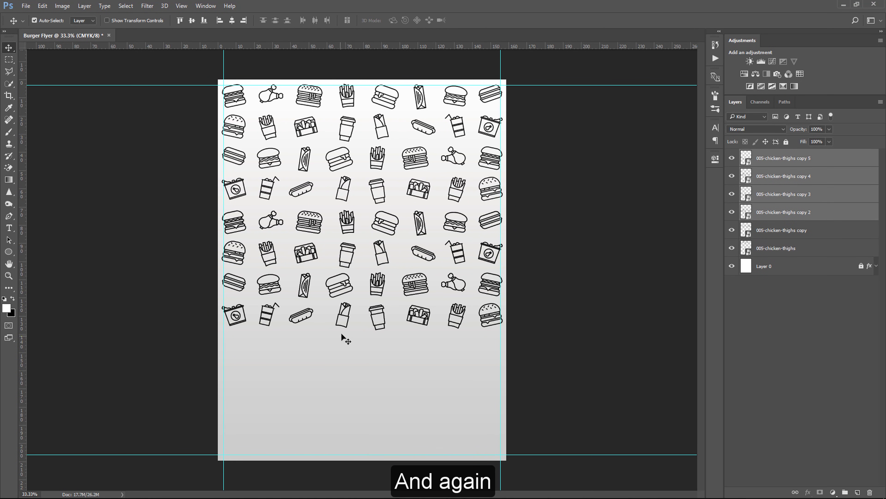
{"action": "left_click", "coordinate": [812, 176]}
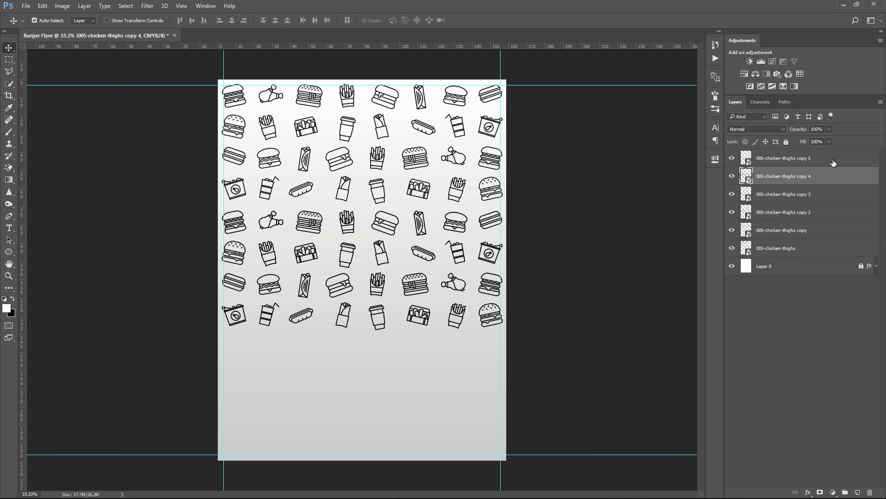
{"action": "left_click", "coordinate": [757, 164], "text": "ctrl"}
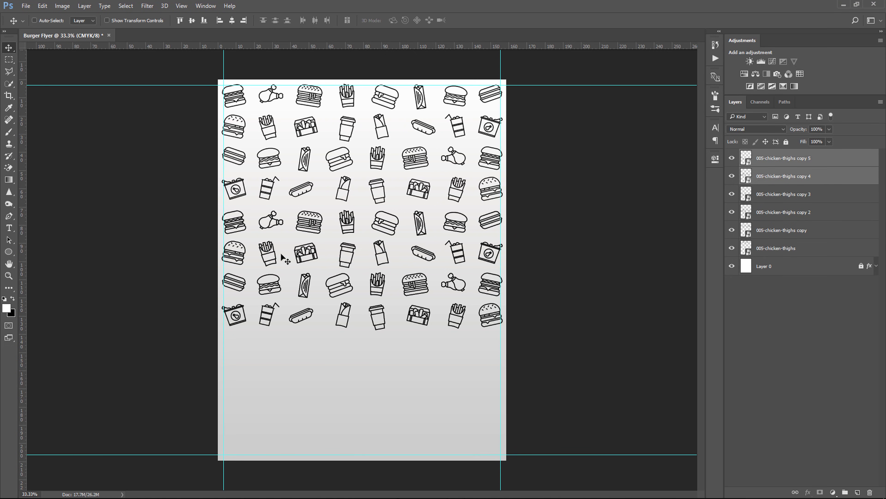
{"action": "left_click_drag", "start_coordinate": [339, 285], "coordinate": [343, 412]}
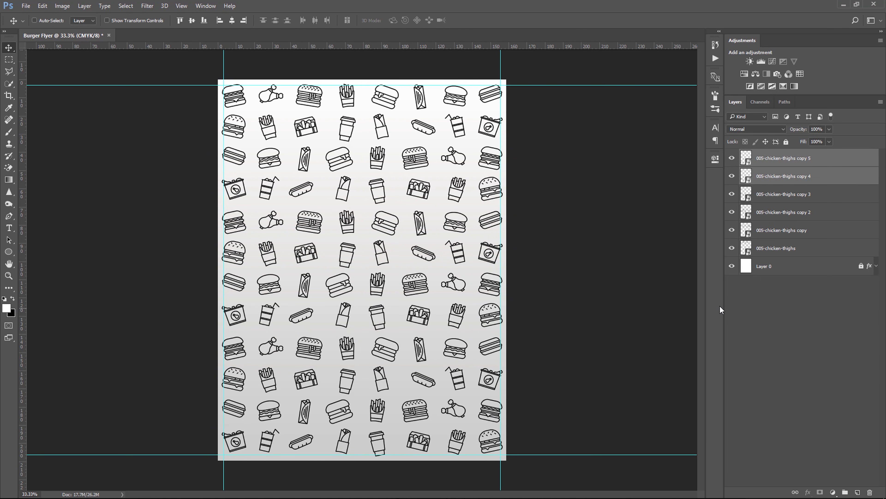
{"action": "left_click", "coordinate": [811, 311]}
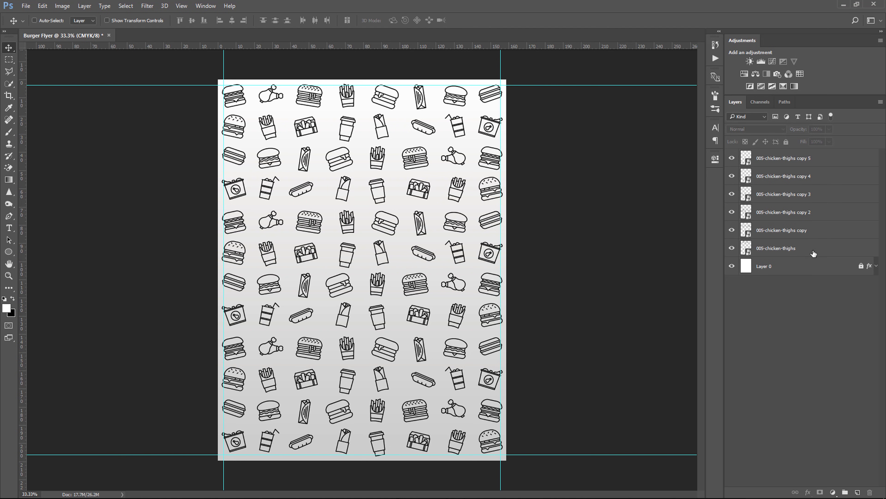
Group the six food-icon layers as 'Pattern' at 2% opacity
{"action": "left_click", "coordinate": [814, 254]}
{"action": "left_click", "coordinate": [808, 161], "text": "shift"}
{"action": "mouse_move", "coordinate": [807, 162]}
{"action": "left_mouse_down"}
{"action": "mouse_move", "coordinate": [850, 426]}
{"action": "mouse_move", "coordinate": [845, 491]}
{"action": "left_mouse_up"}
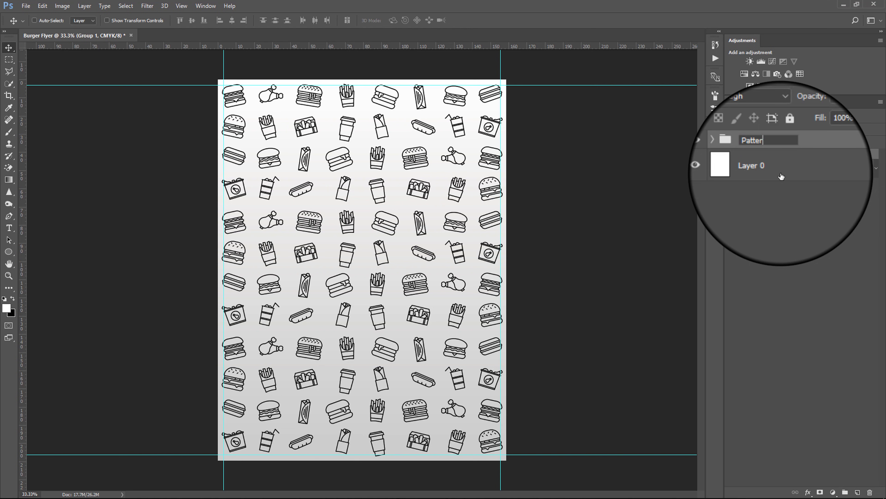
{"action": "type", "text": "n"}
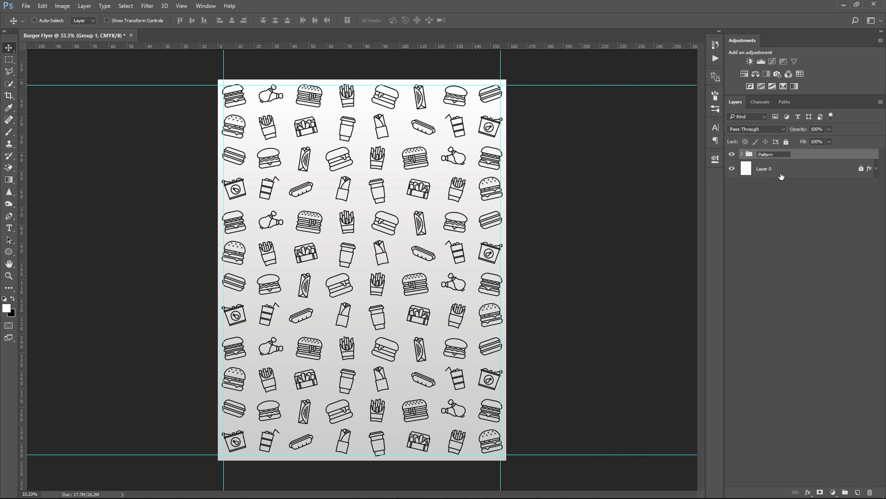
{"action": "key", "text": "Return"}
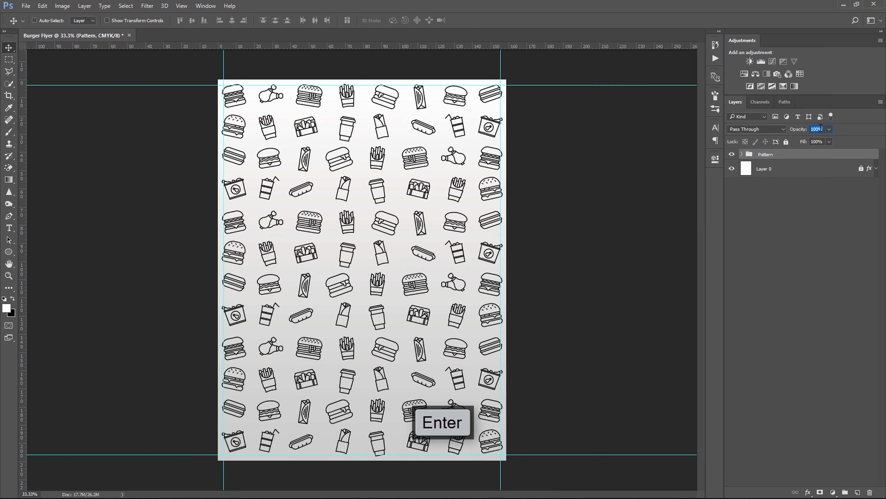
{"action": "type", "text": "2"}
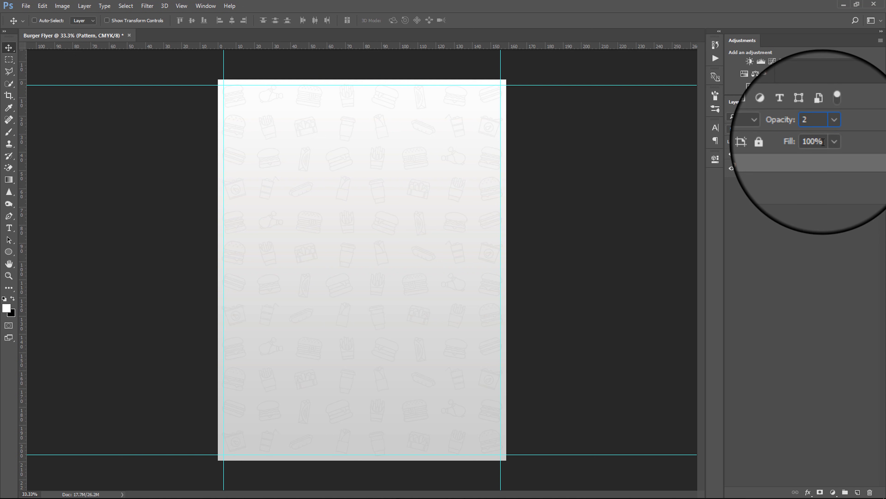
{"action": "key", "text": "Return"}
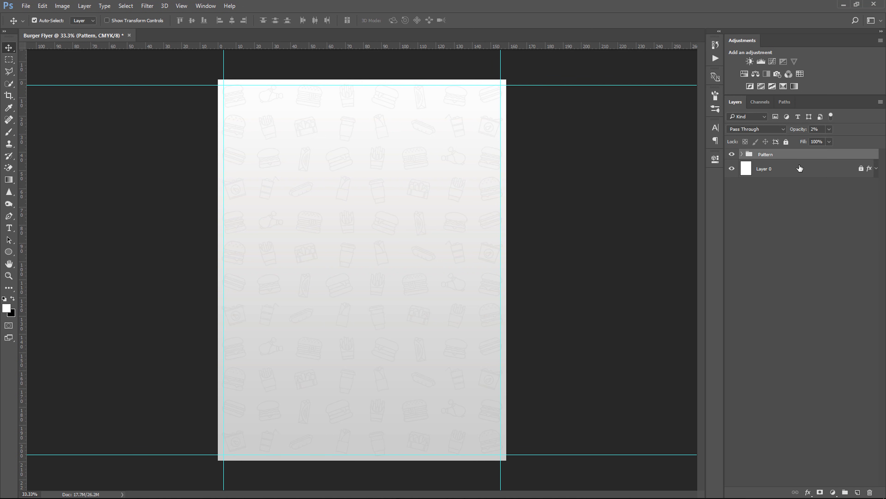
Group Pattern together with Layer 0 into a group named 'BG'
{"action": "left_click", "coordinate": [800, 168], "text": "shift"}
{"action": "left_click_drag", "start_coordinate": [799, 168], "coordinate": [845, 491]}
{"action": "double_click", "coordinate": [767, 156]}
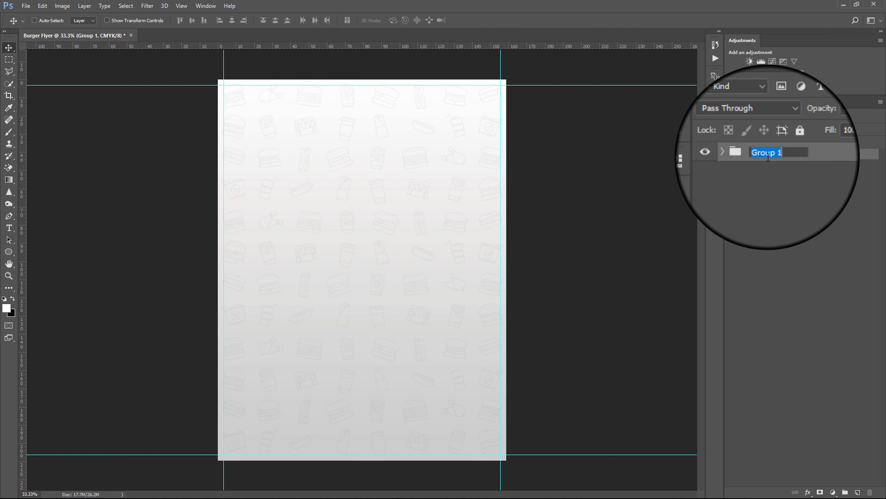
{"action": "key", "text": "Return"}
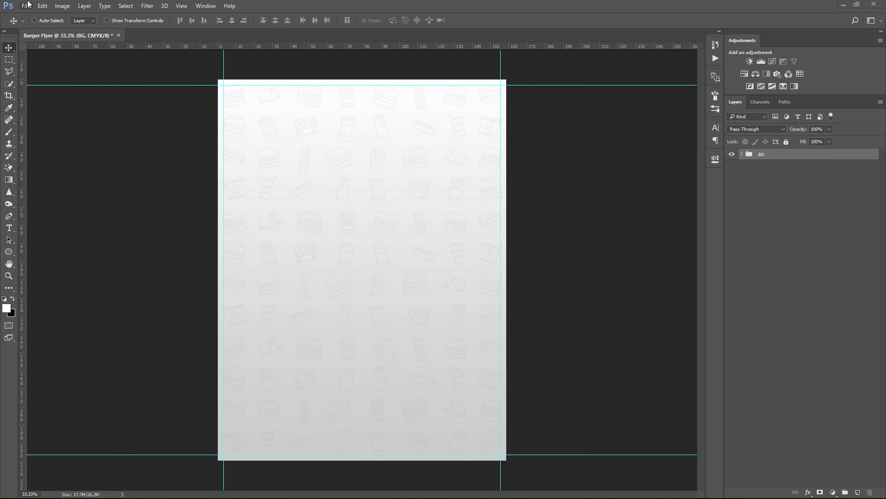
Embed 'Pngtree burger.png', scale it down and set it slightly lower on the page
{"action": "left_click", "coordinate": [34, 8]}
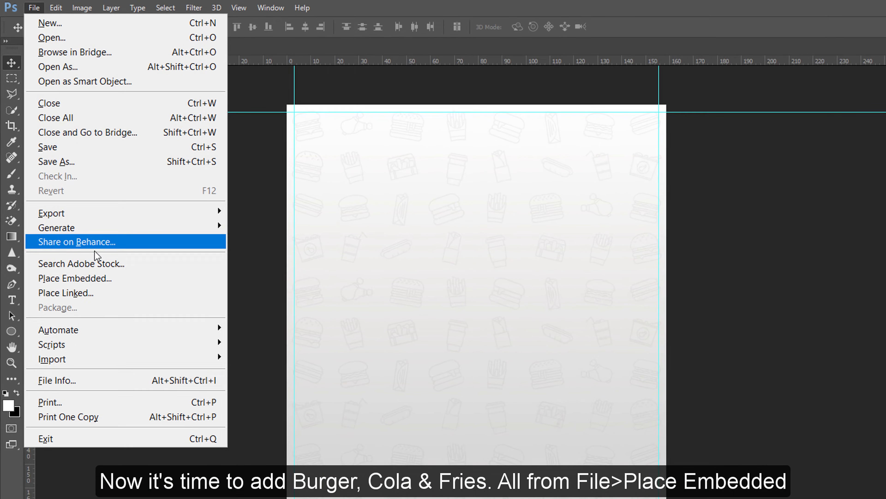
{"action": "left_click", "coordinate": [98, 278]}
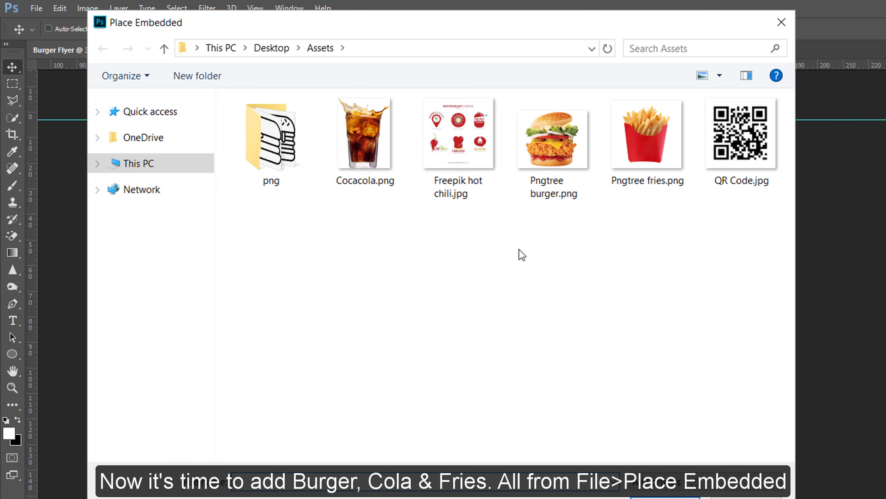
{"action": "double_click", "coordinate": [560, 148]}
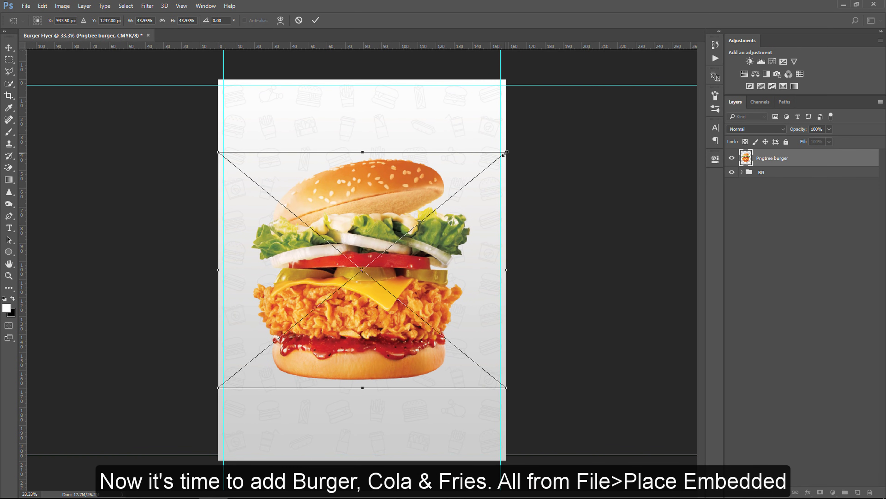
{"action": "left_click_drag", "start_coordinate": [503, 154], "coordinate": [455, 174]}
{"action": "left_click_drag", "start_coordinate": [383, 215], "coordinate": [384, 226]}
{"action": "key", "text": "Return"}
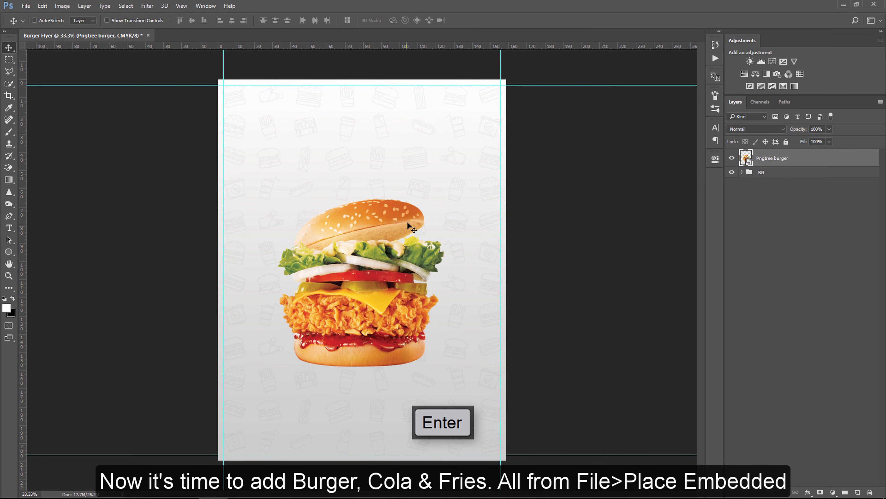
Embed Cocacola.png, shrink and tilt it, and move its layer beneath the burger
{"action": "left_click", "coordinate": [25, 6]}
{"action": "left_click", "coordinate": [83, 212]}
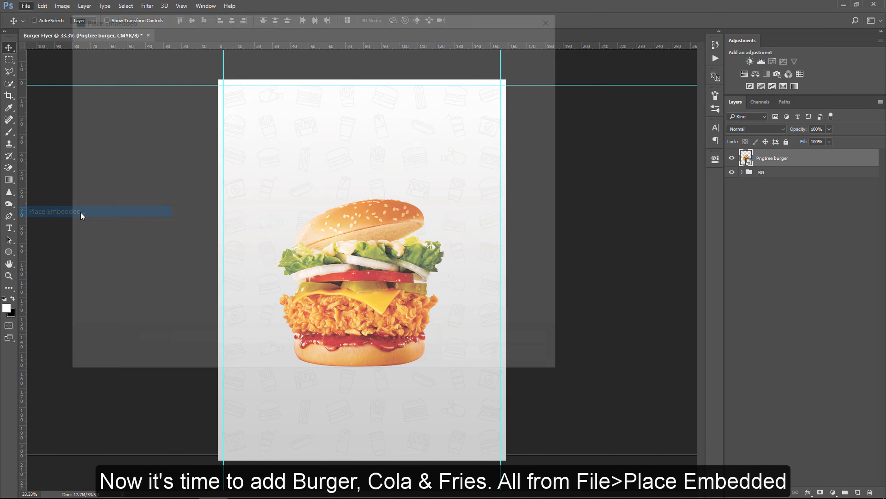
{"action": "double_click", "coordinate": [264, 109]}
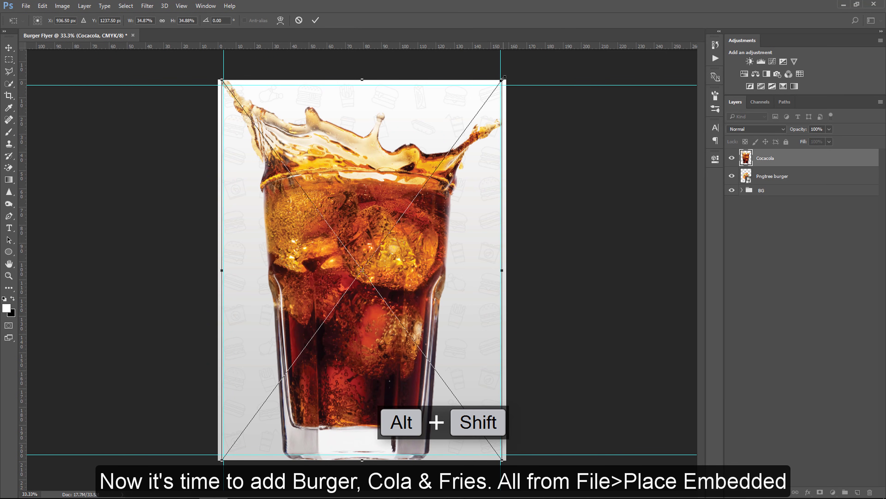
{"action": "mouse_move", "coordinate": [504, 80]}
{"action": "left_mouse_down"}
{"action": "mouse_move", "coordinate": [427, 153]}
{"action": "mouse_move", "coordinate": [481, 192]}
{"action": "mouse_move", "coordinate": [519, 169]}
{"action": "left_mouse_up"}
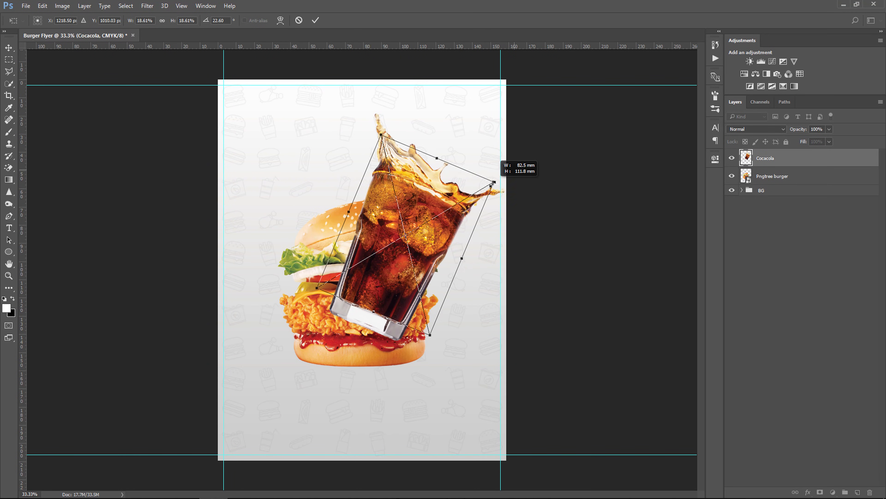
{"action": "left_click_drag", "start_coordinate": [429, 217], "coordinate": [437, 224]}
{"action": "key", "text": "Return"}
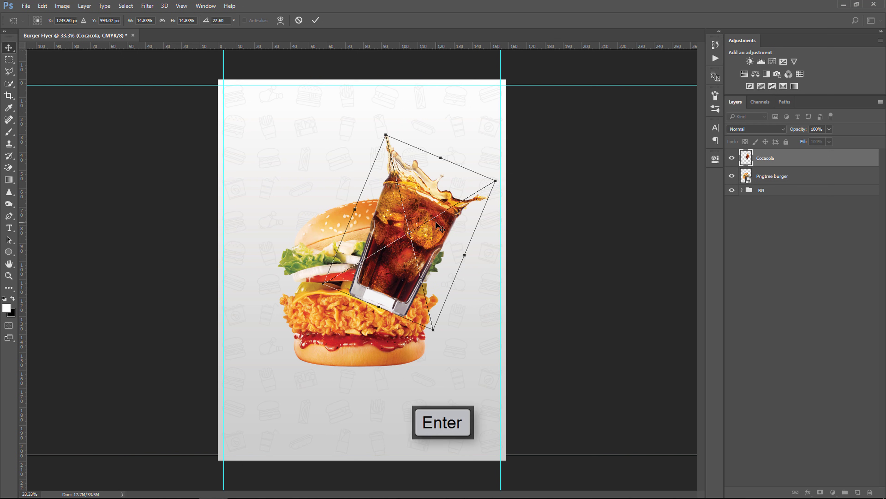
{"action": "left_click", "coordinate": [791, 175]}
{"action": "left_click_drag", "start_coordinate": [800, 163], "coordinate": [797, 177]}
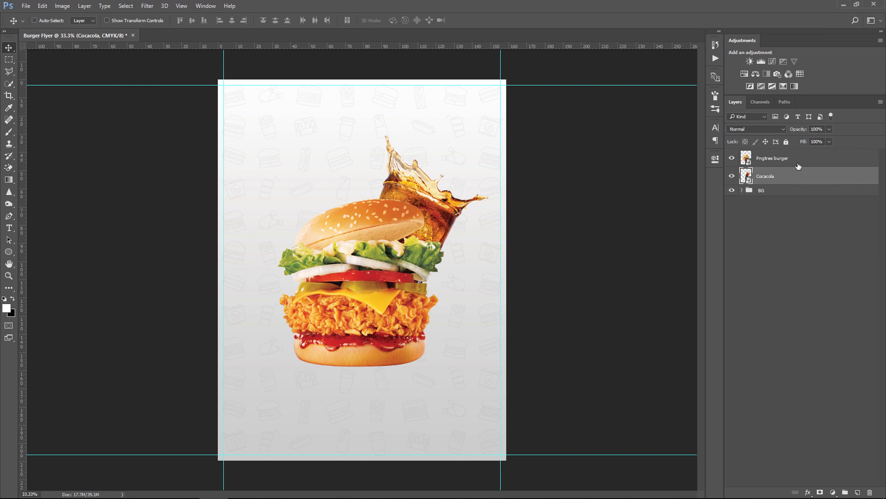
Embed the Pngtree fries image, shrunk and tilted, up-left behind the burger
{"action": "left_click", "coordinate": [26, 6]}
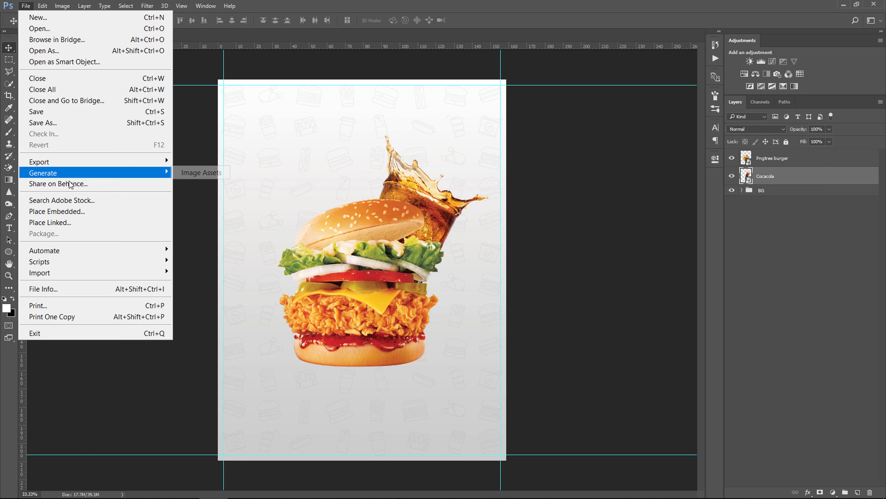
{"action": "left_click", "coordinate": [70, 212]}
{"action": "double_click", "coordinate": [454, 104]}
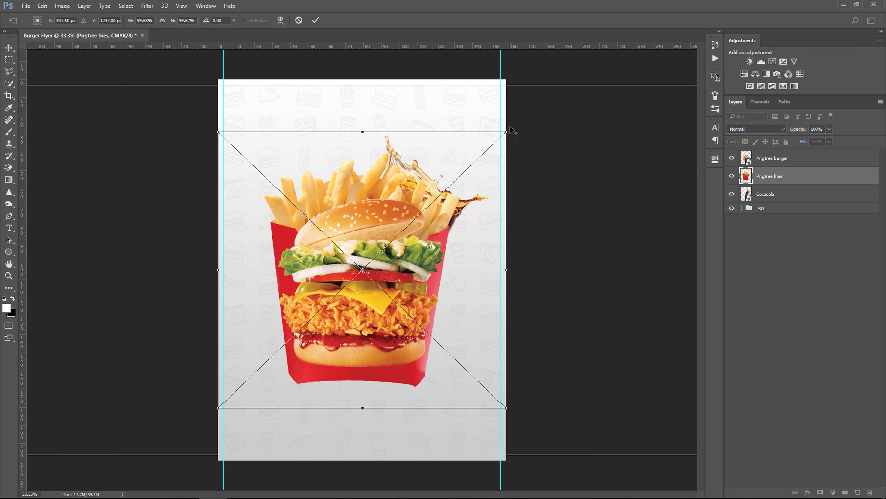
{"action": "mouse_move", "coordinate": [506, 132]}
{"action": "left_mouse_down"}
{"action": "mouse_move", "coordinate": [459, 183]}
{"action": "mouse_move", "coordinate": [452, 141]}
{"action": "mouse_move", "coordinate": [384, 86]}
{"action": "left_mouse_up"}
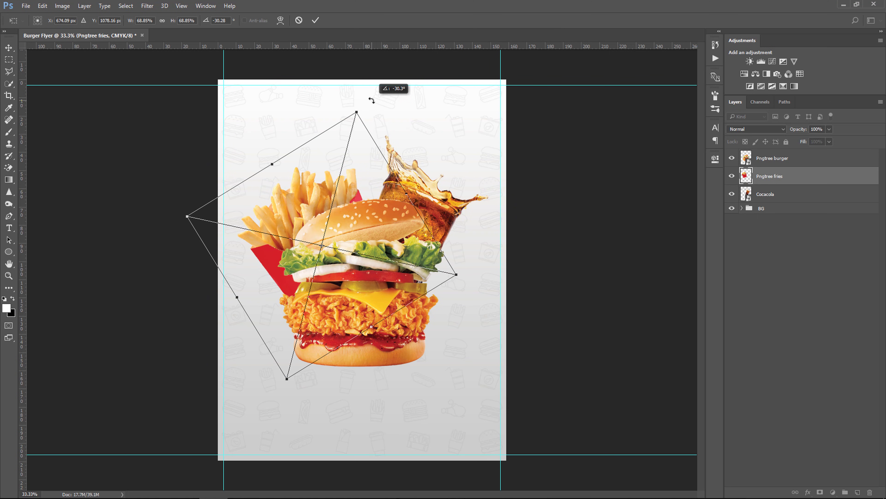
{"action": "left_click_drag", "start_coordinate": [352, 113], "coordinate": [349, 130]}
{"action": "left_click_drag", "start_coordinate": [386, 202], "coordinate": [344, 171]}
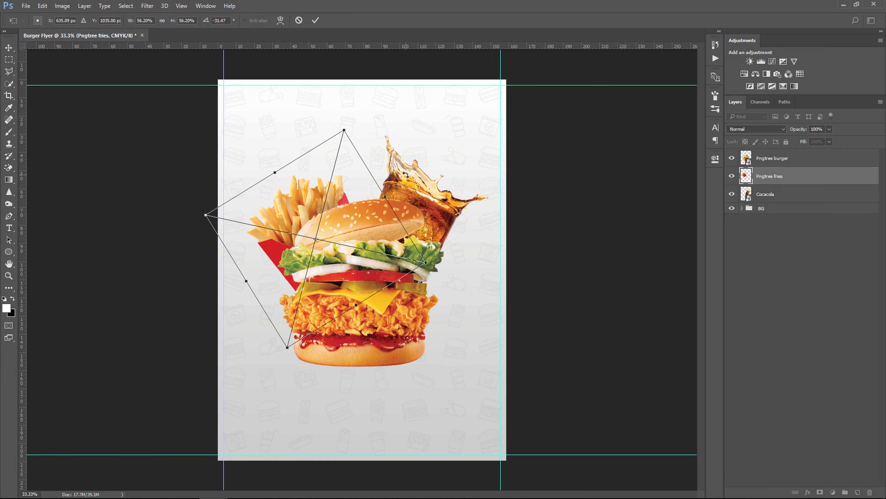
{"action": "key", "text": "Return"}
Resize the burger slightly with Free Transform, then select the BG group
{"action": "left_click", "coordinate": [786, 157]}
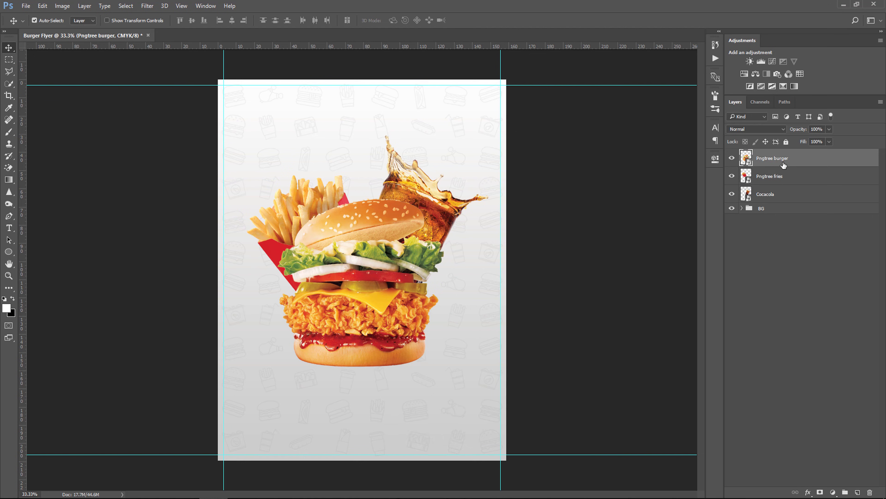
{"action": "key", "text": "ctrl+t"}
{"action": "left_click_drag", "start_coordinate": [475, 192], "coordinate": [444, 236]}
{"action": "key", "text": "Return"}
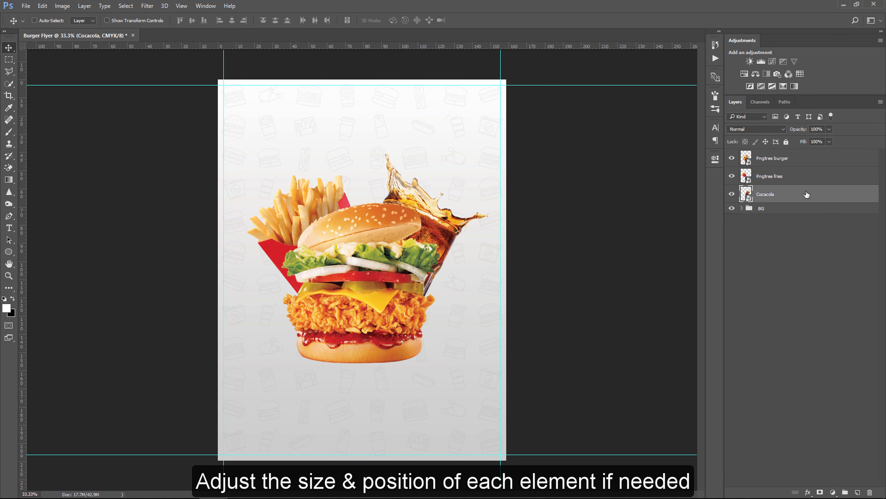
{"action": "left_click", "coordinate": [793, 210]}
Paint a soft black spot with a 1277 px brush on a new layer above BG
{"action": "left_click", "coordinate": [858, 492]}
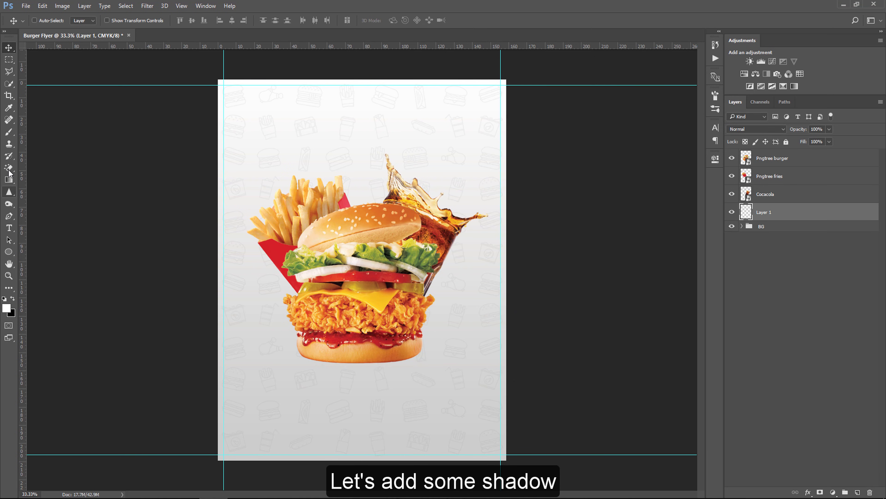
{"action": "left_click", "coordinate": [9, 134]}
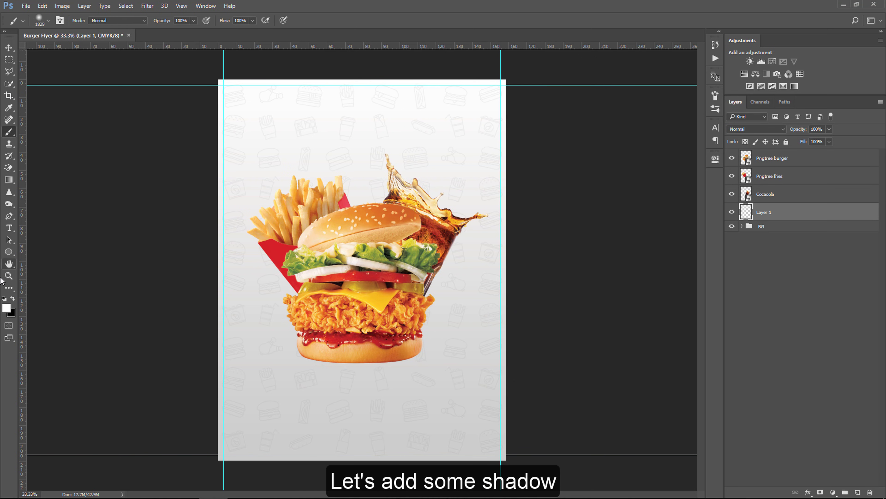
{"action": "left_click", "coordinate": [12, 299]}
{"action": "left_click_drag", "start_coordinate": [363, 341], "coordinate": [300, 351]}
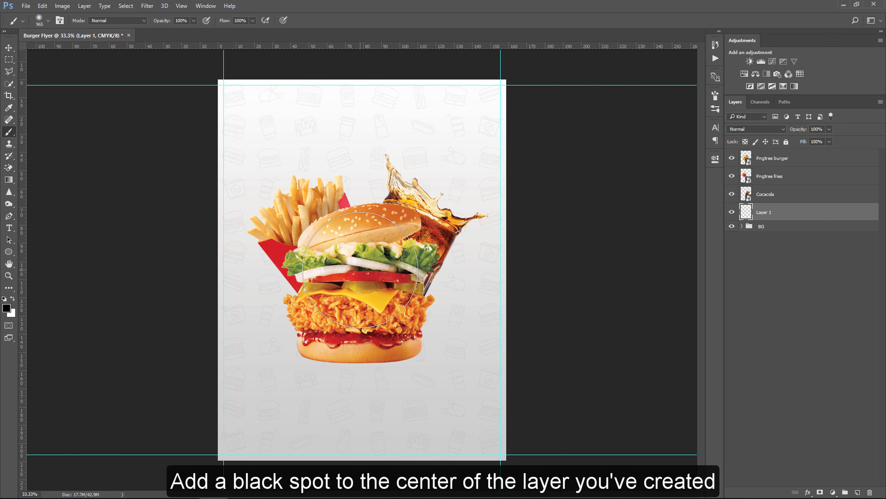
{"action": "left_click", "coordinate": [360, 270]}
Squash the black spot flat under the burger and set its opacity to 50%
{"action": "key", "text": "ctrl+t"}
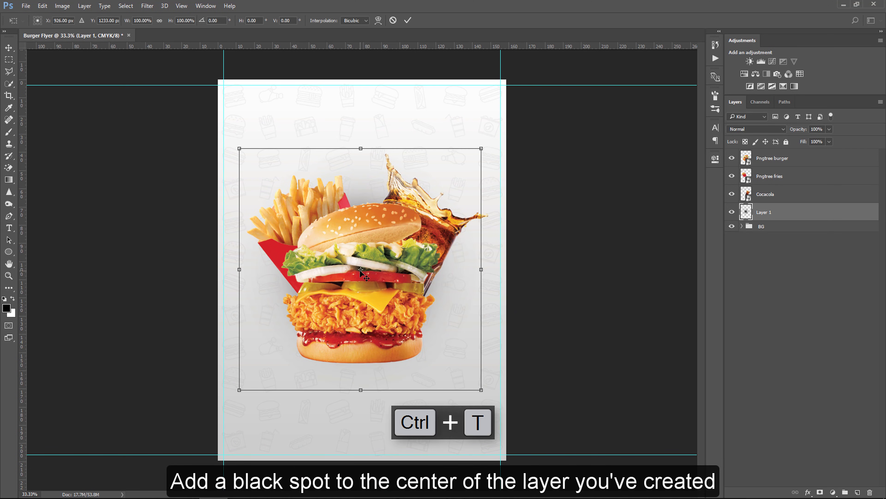
{"action": "mouse_move", "coordinate": [370, 239]}
{"action": "left_mouse_down"}
{"action": "mouse_move", "coordinate": [371, 435]}
{"action": "mouse_move", "coordinate": [371, 365]}
{"action": "mouse_move", "coordinate": [361, 367]}
{"action": "mouse_move", "coordinate": [361, 355]}
{"action": "left_mouse_up"}
{"action": "key", "text": "Return"}
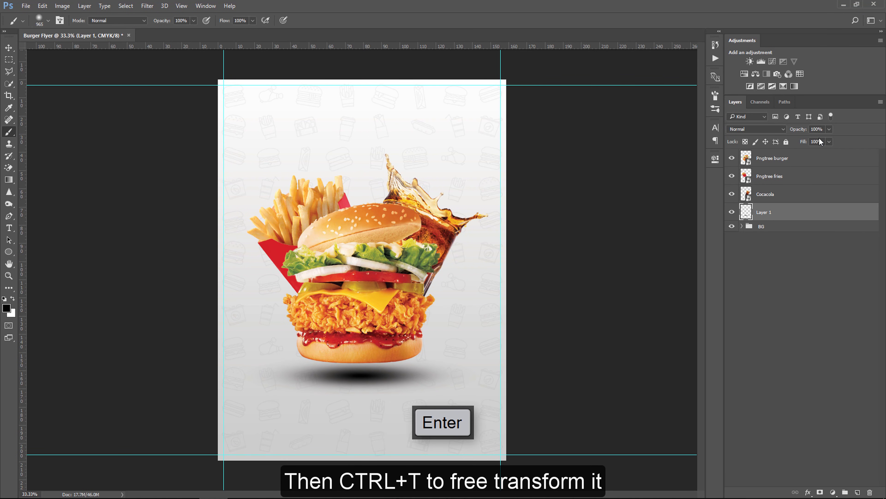
{"action": "left_click", "coordinate": [817, 129]}
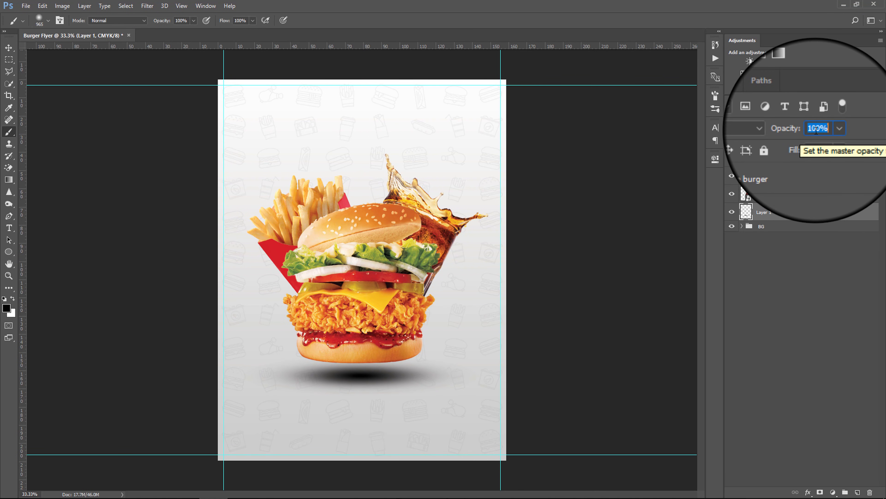
{"action": "type", "text": "50"}
{"action": "left_click", "coordinate": [821, 141]}
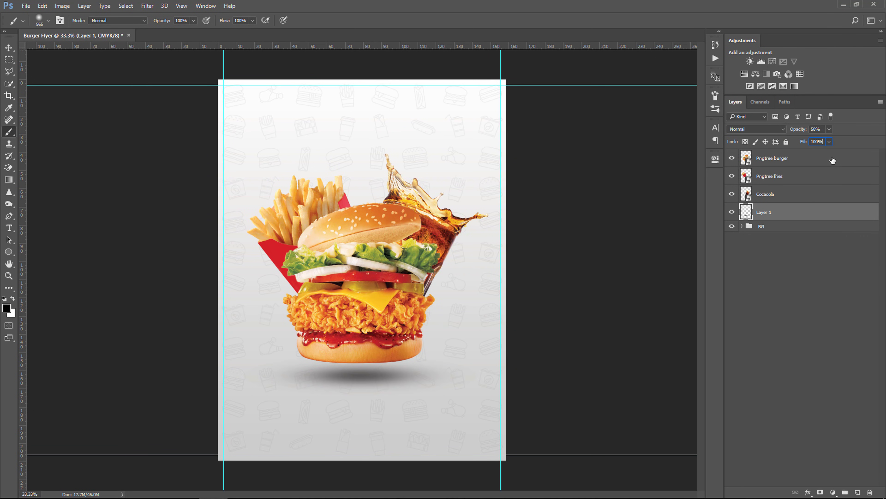
Paint a 2519 px soft white glow on a new layer below the shadow, comparing visibility
{"action": "left_click", "coordinate": [861, 491]}
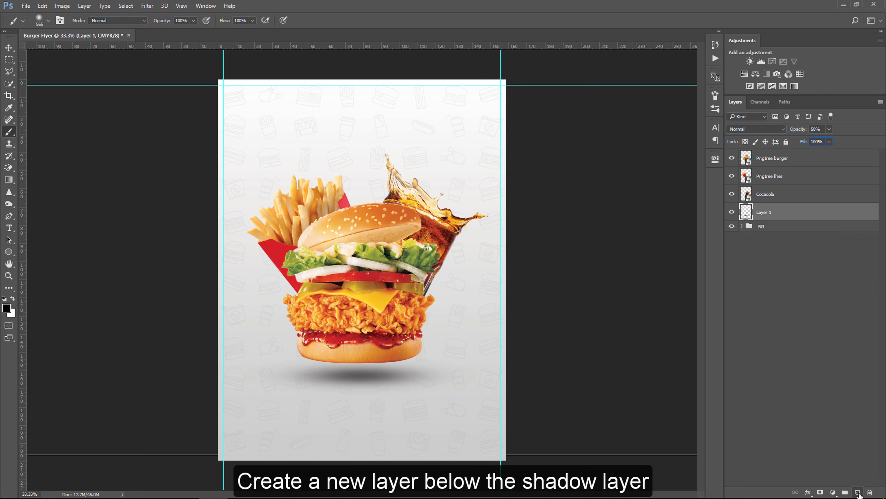
{"action": "left_click_drag", "start_coordinate": [799, 214], "coordinate": [794, 232]}
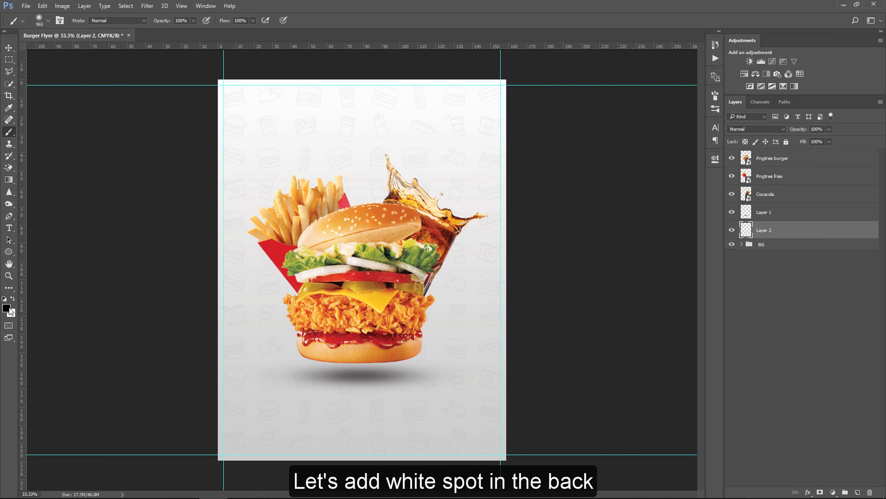
{"action": "left_click_drag", "start_coordinate": [362, 265], "coordinate": [436, 268]}
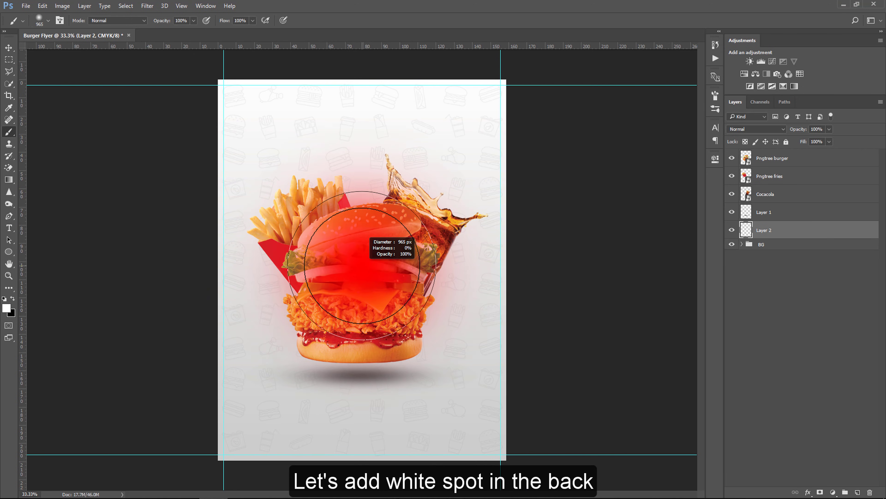
{"action": "left_click_drag", "start_coordinate": [360, 269], "coordinate": [398, 262]}
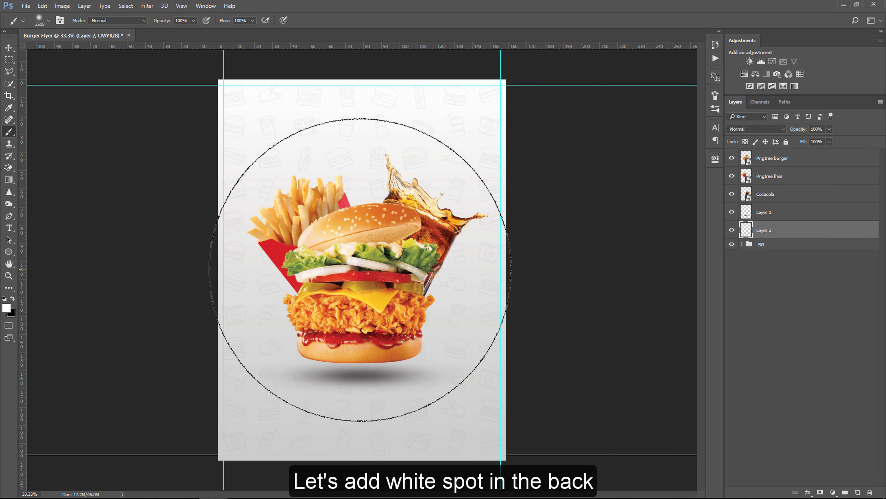
{"action": "left_click", "coordinate": [360, 269]}
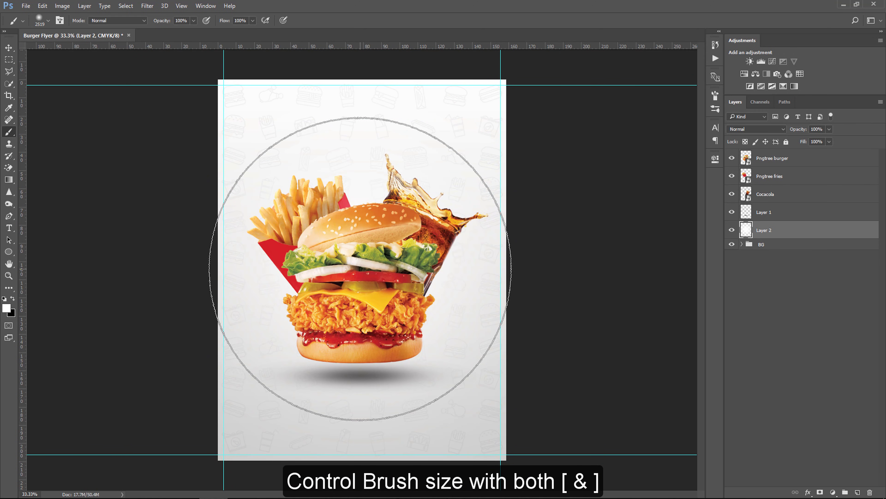
{"action": "left_click", "coordinate": [732, 229]}
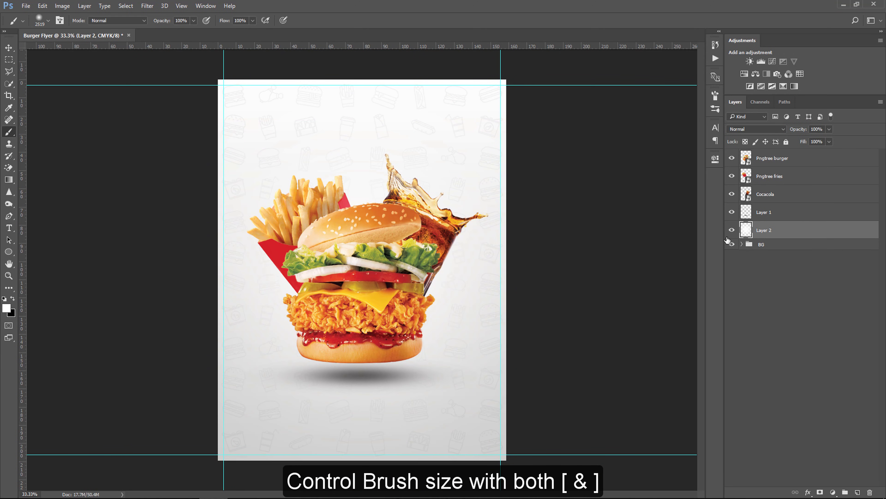
{"action": "left_click", "coordinate": [732, 212]}
{"action": "left_click", "coordinate": [731, 212]}
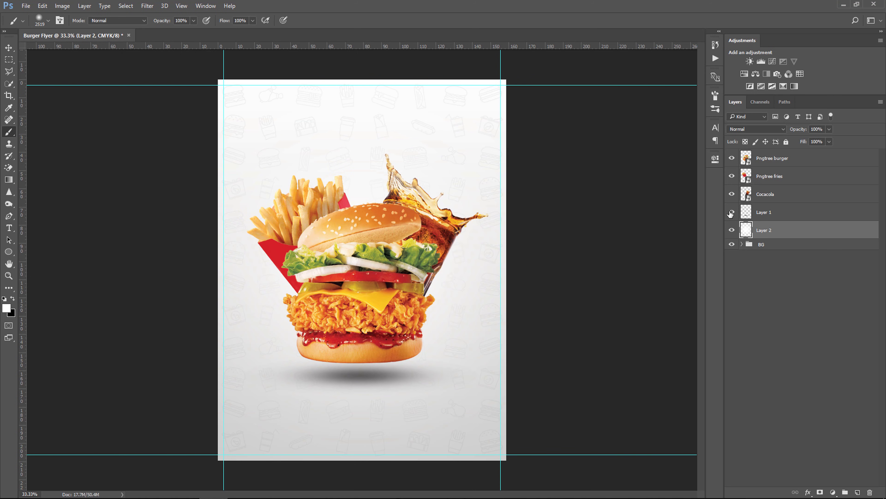
Draw a 417 px white circle over the bun's lower-right edge and open Ellipse 1's Layer Style
{"action": "left_click", "coordinate": [796, 160]}
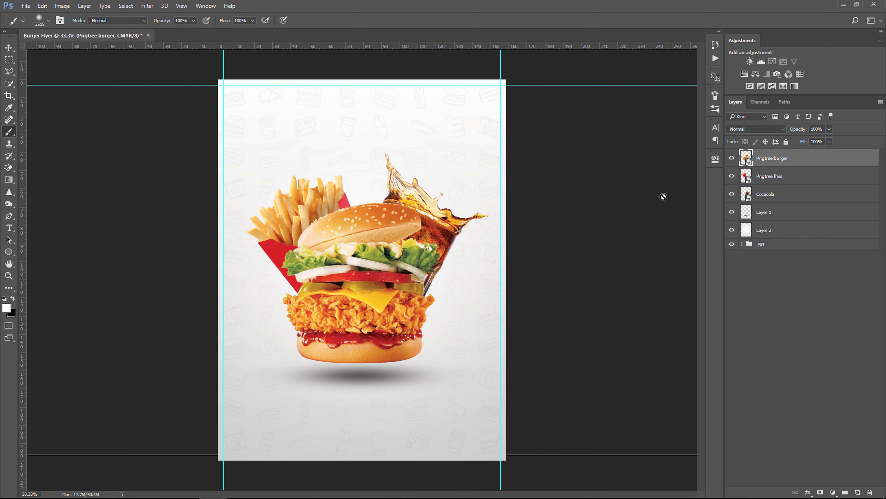
{"action": "left_click", "coordinate": [9, 252]}
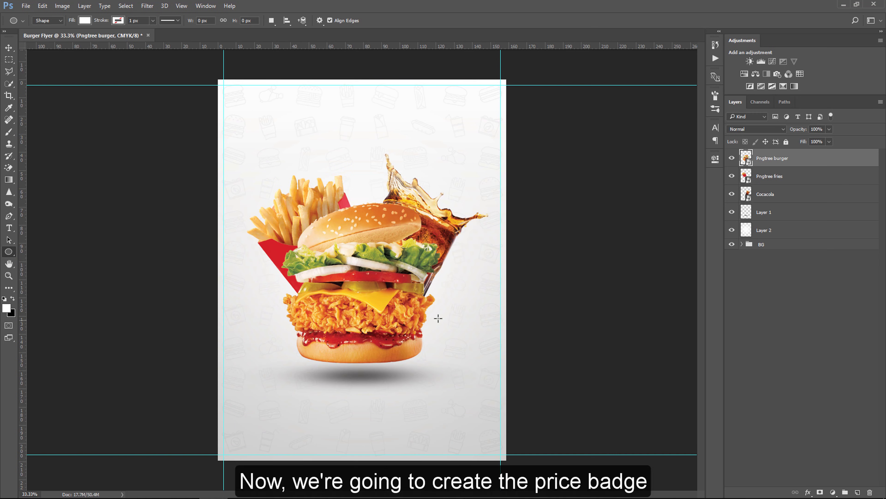
{"action": "left_click_drag", "start_coordinate": [445, 329], "coordinate": [320, 393]}
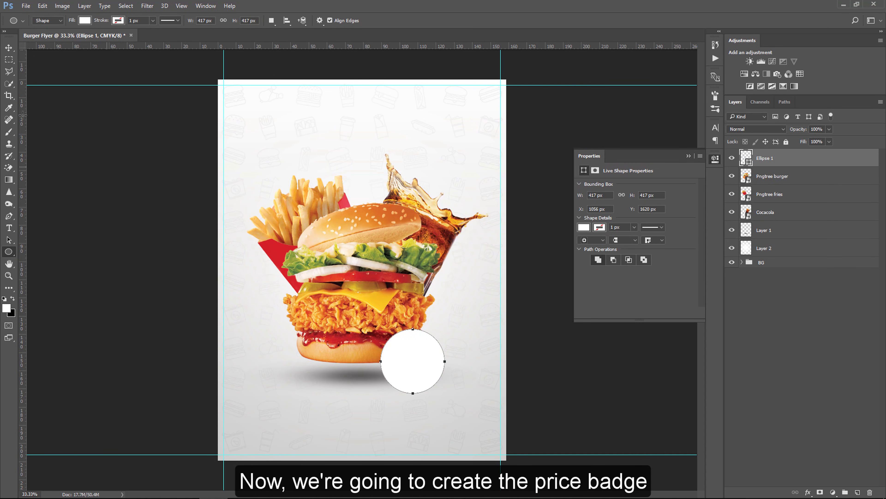
{"action": "left_click", "coordinate": [9, 51]}
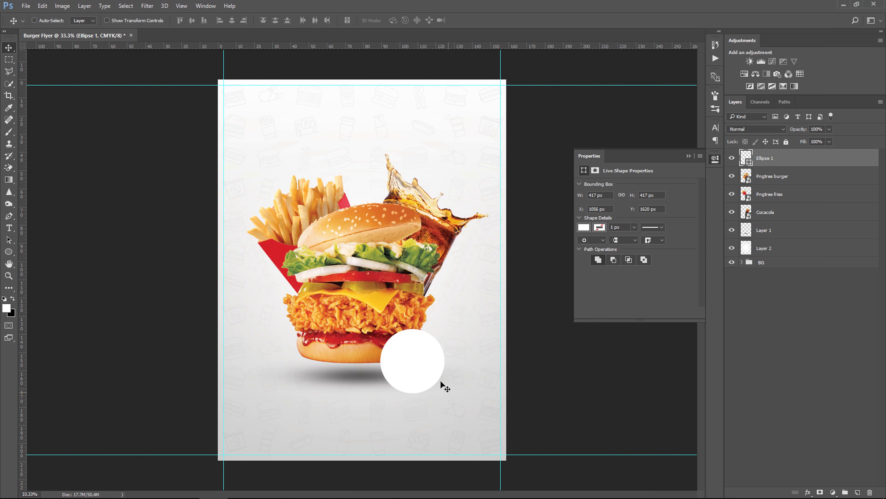
{"action": "mouse_move", "coordinate": [424, 372]}
{"action": "left_mouse_down"}
{"action": "mouse_move", "coordinate": [449, 348]}
{"action": "mouse_move", "coordinate": [449, 355]}
{"action": "left_mouse_up"}
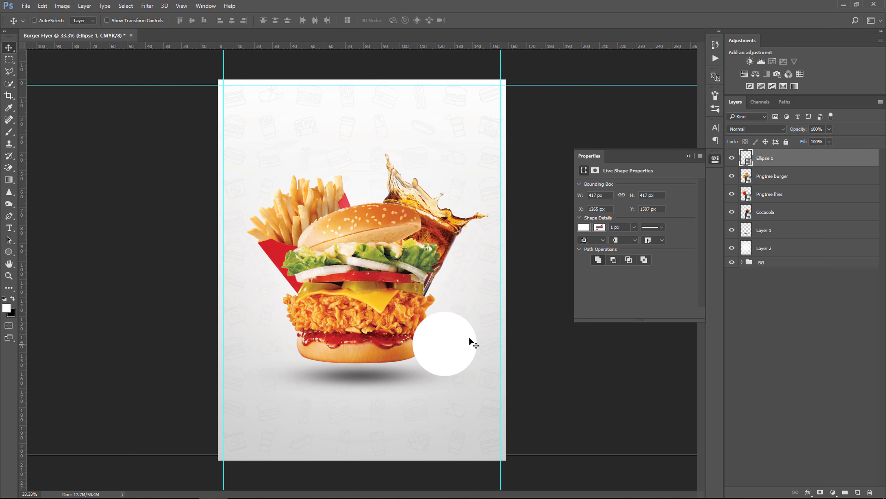
{"action": "double_click", "coordinate": [847, 159]}
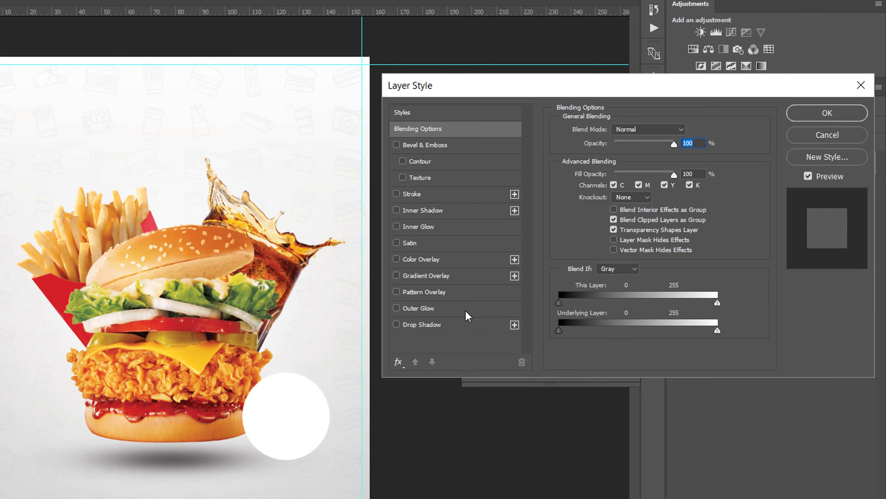
Add a Gradient Overlay and set its left stop to dark red c92020
{"action": "left_click", "coordinate": [419, 275]}
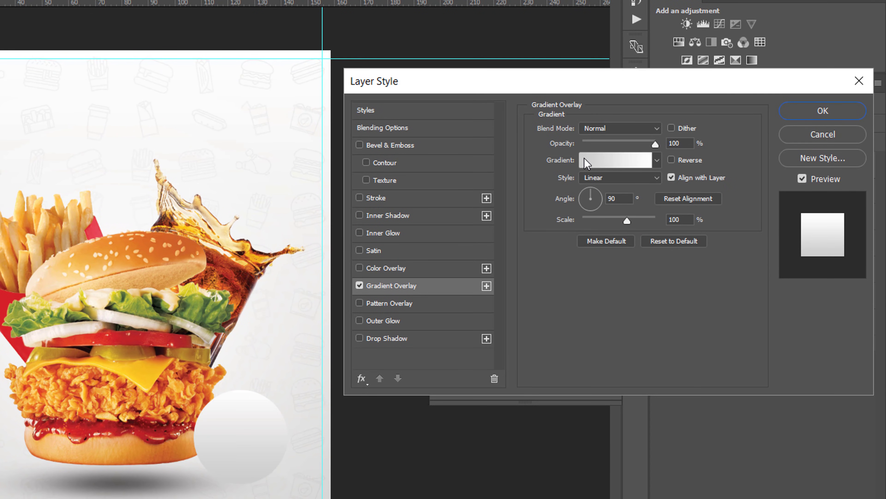
{"action": "left_click", "coordinate": [587, 163]}
{"action": "double_click", "coordinate": [341, 271]}
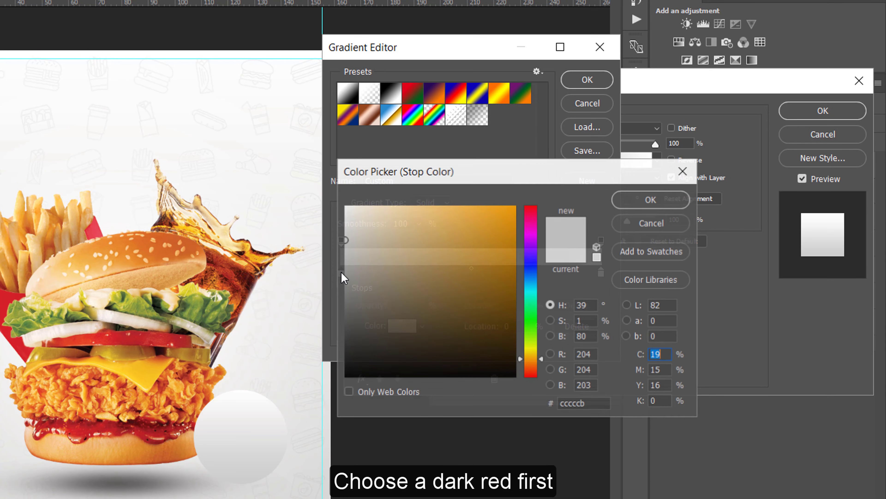
{"action": "left_click_drag", "start_coordinate": [491, 255], "coordinate": [516, 206]}
{"action": "left_click_drag", "start_coordinate": [531, 359], "coordinate": [530, 210]}
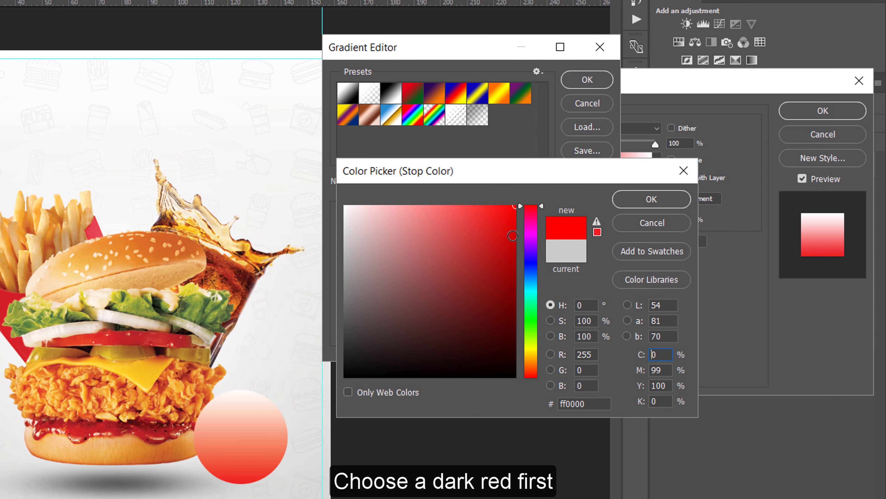
{"action": "mouse_move", "coordinate": [513, 241]}
{"action": "left_mouse_down"}
{"action": "mouse_move", "coordinate": [511, 253]}
{"action": "mouse_move", "coordinate": [489, 241]}
{"action": "mouse_move", "coordinate": [495, 235]}
{"action": "mouse_move", "coordinate": [489, 242]}
{"action": "left_mouse_up"}
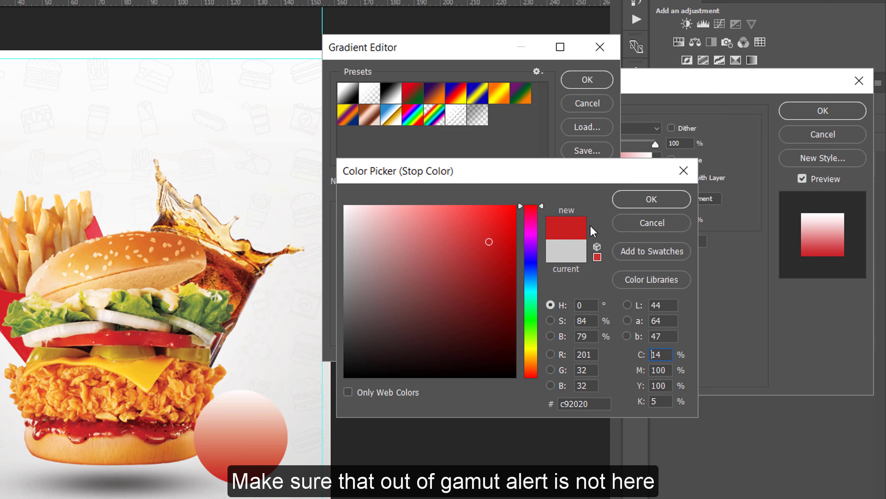
{"action": "left_click", "coordinate": [647, 198]}
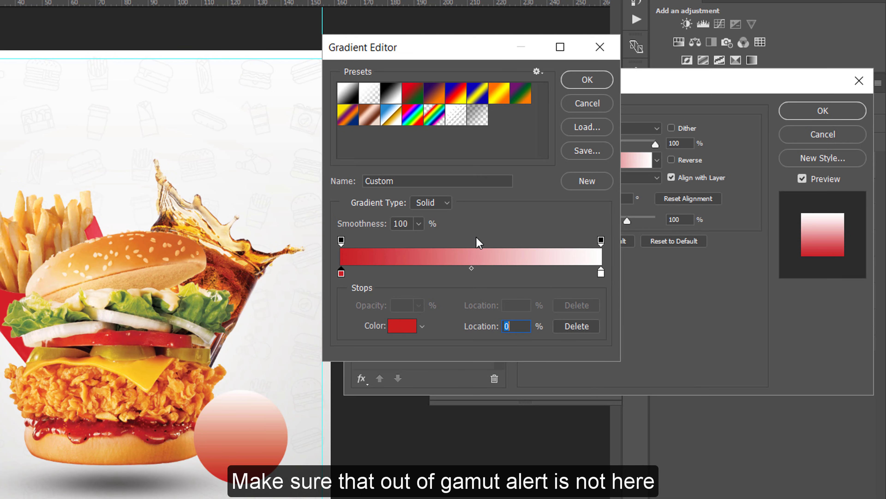
Set the gradient's right stop to bright red f43437 and accept the gradient
{"action": "double_click", "coordinate": [601, 273]}
{"action": "left_click_drag", "start_coordinate": [509, 213], "coordinate": [530, 175]}
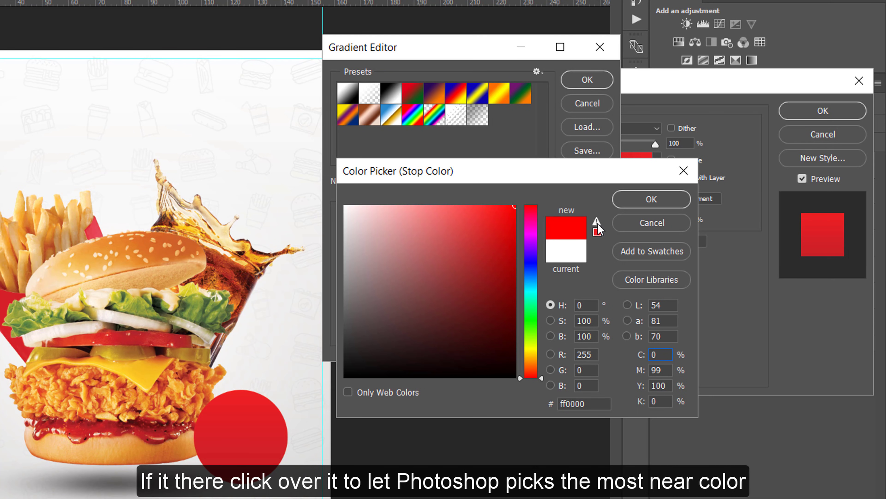
{"action": "left_click", "coordinate": [597, 230]}
{"action": "left_click", "coordinate": [470, 215]}
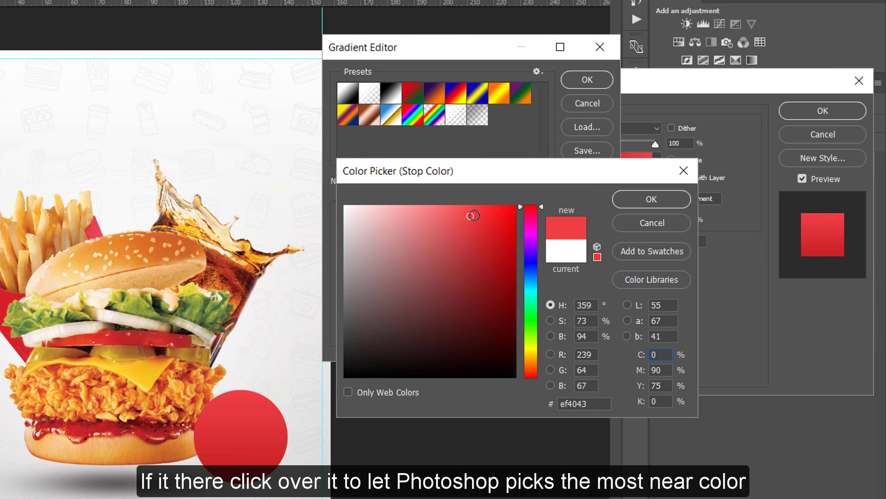
{"action": "left_click", "coordinate": [473, 214]}
{"action": "left_click", "coordinate": [480, 212]}
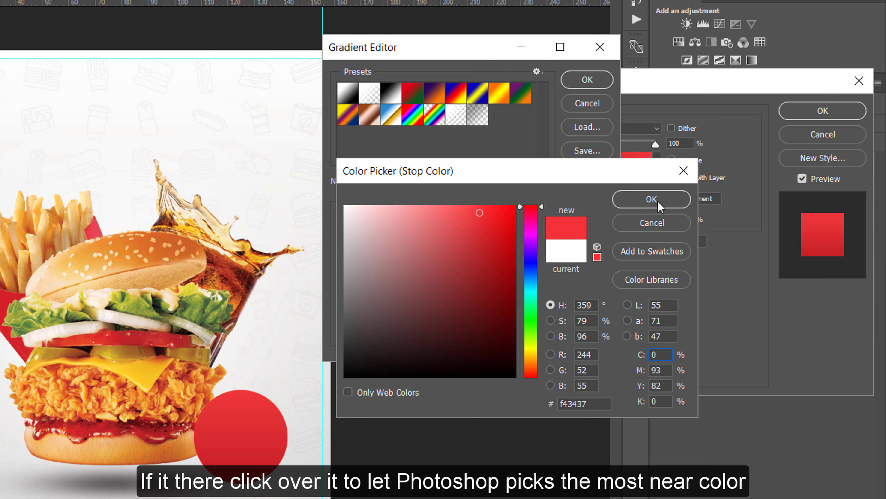
{"action": "left_click", "coordinate": [651, 199]}
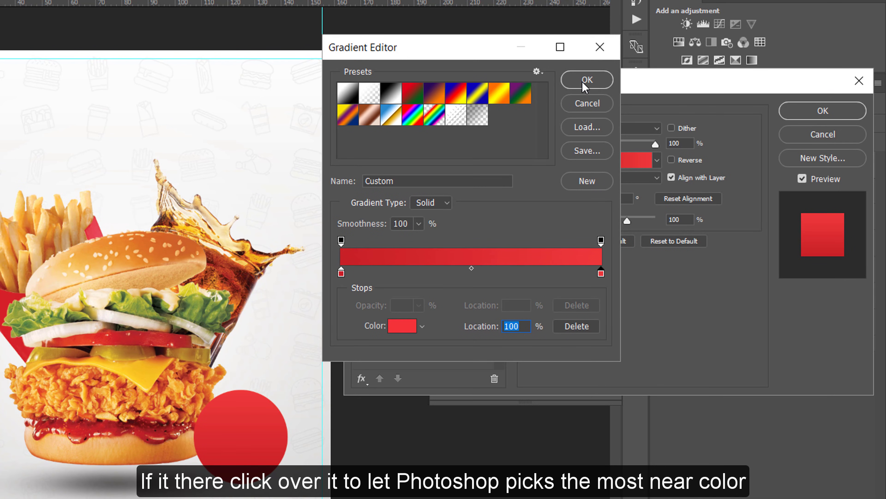
{"action": "left_click", "coordinate": [587, 81]}
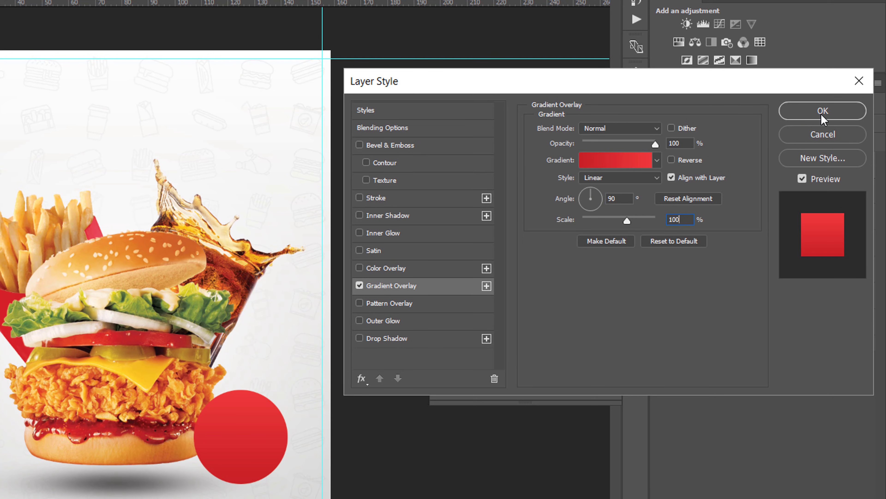
Add a black Drop Shadow: 20% opacity, 90° angle, 7 px distance, 0 spread, 1 px size
{"action": "left_click", "coordinate": [376, 337]}
{"action": "left_click", "coordinate": [672, 135]}
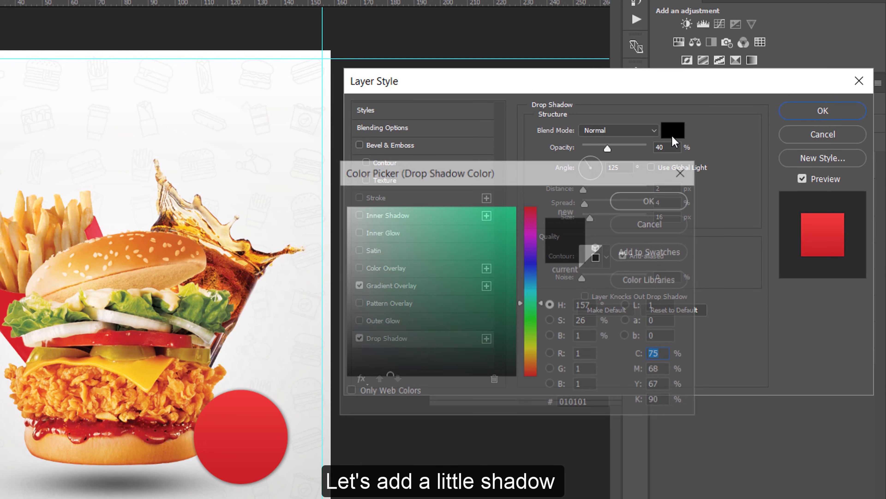
{"action": "left_click", "coordinate": [641, 202]}
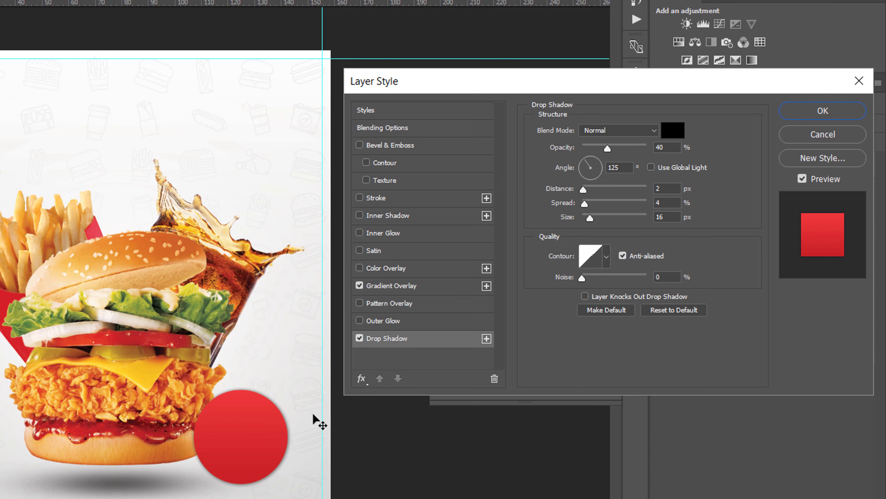
{"action": "scroll", "coordinate": [279, 429], "scroll_direction": "up", "scroll_amount": 3}
{"action": "scroll", "coordinate": [279, 429], "scroll_direction": "up", "scroll_amount": 3}
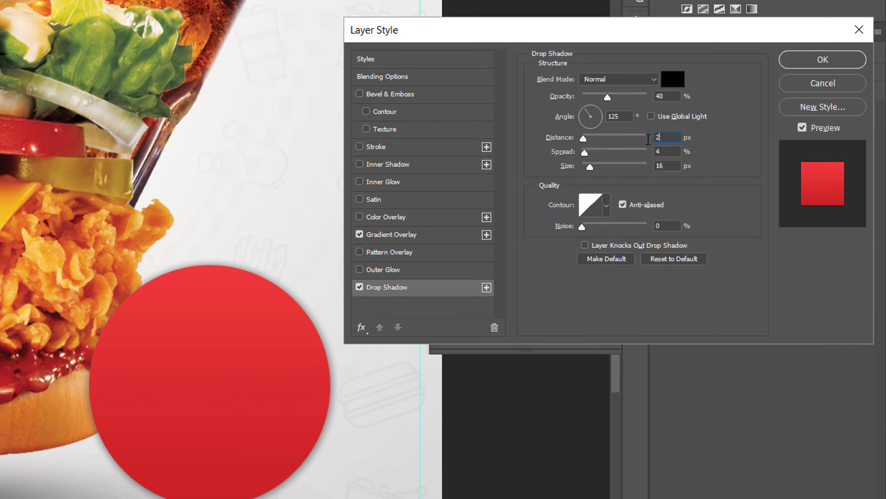
{"action": "left_click", "coordinate": [665, 188]}
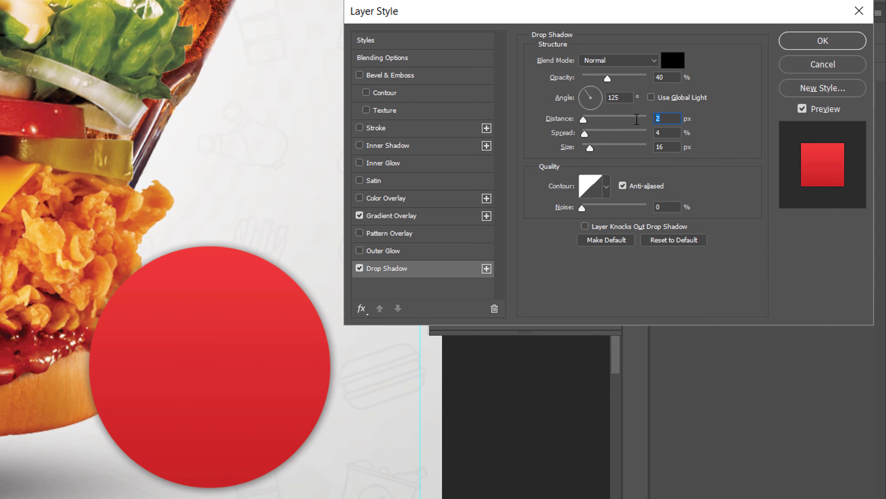
{"action": "type", "text": "7"}
{"action": "key", "text": "Tab"}
{"action": "type", "text": "0"}
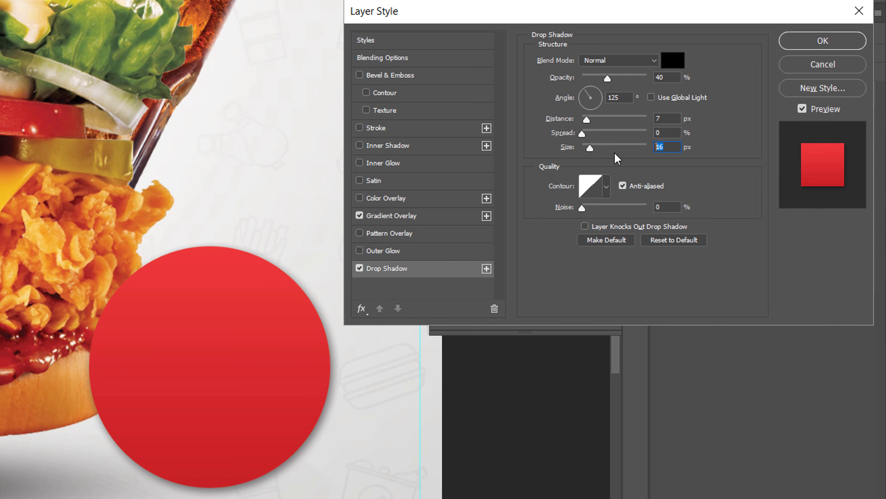
{"action": "type", "text": "1"}
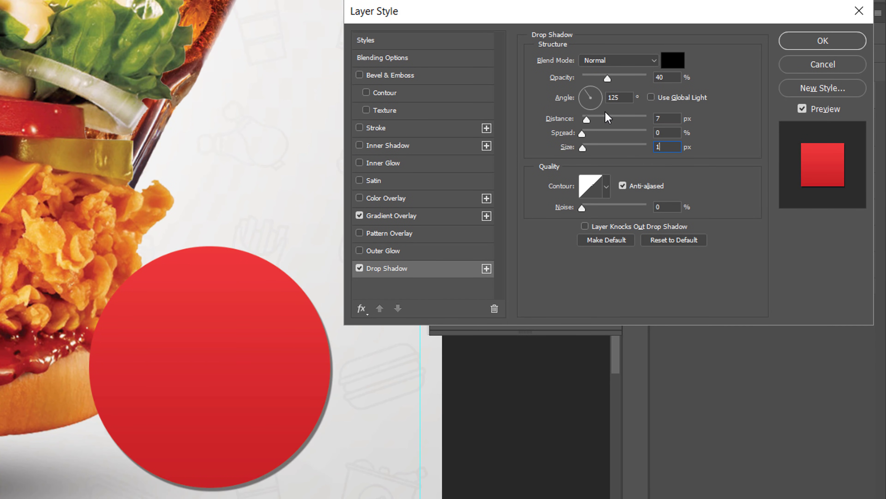
{"action": "type", "text": "9"}
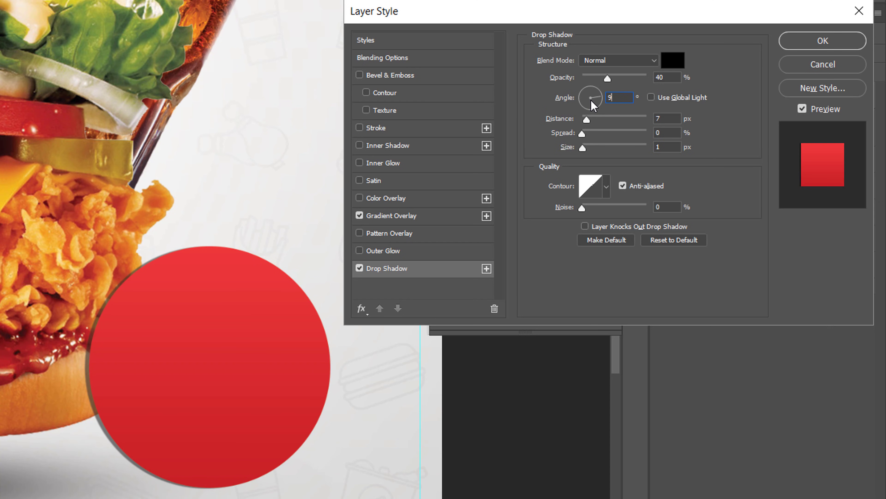
{"action": "type", "text": "0"}
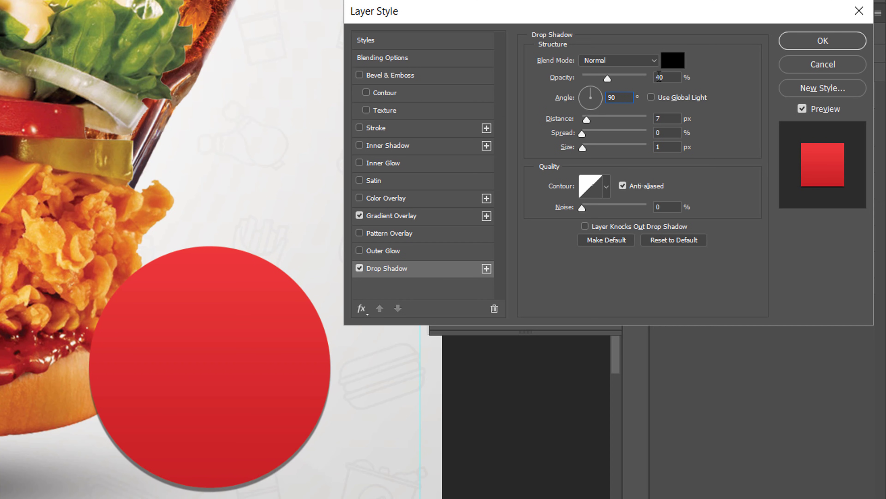
{"action": "type", "text": "0"}
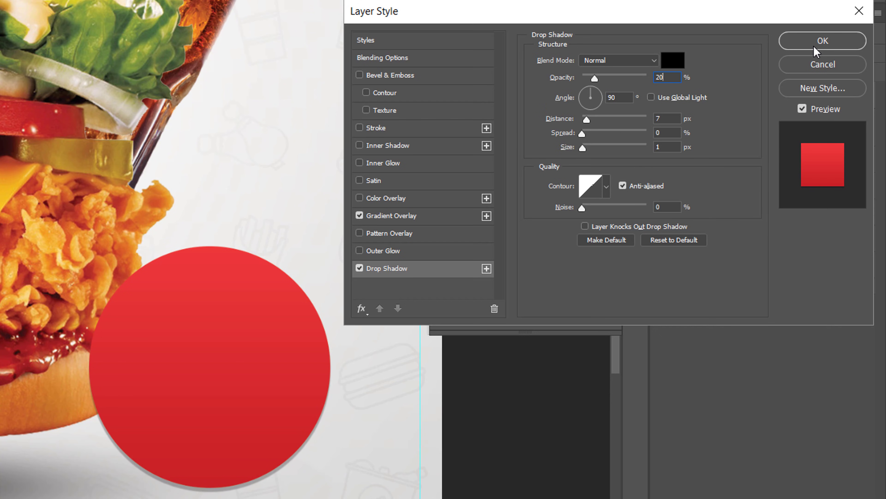
{"action": "left_click", "coordinate": [818, 40]}
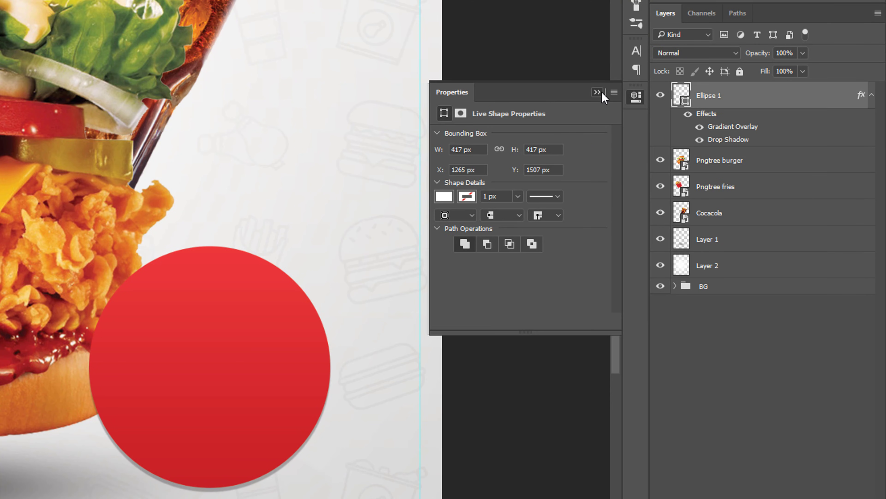
Duplicate the red badge circle and clear the copy's layer styles
{"action": "left_click", "coordinate": [600, 92]}
{"action": "left_click", "coordinate": [871, 95]}
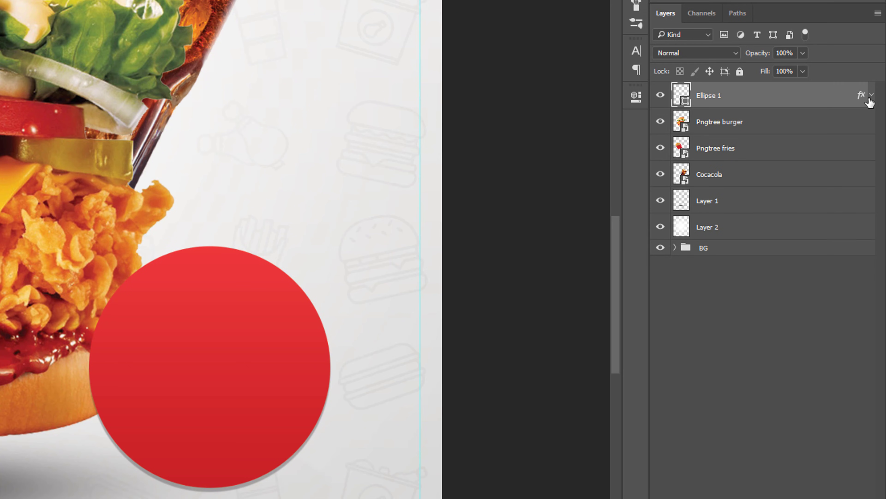
{"action": "key", "text": "ctrl+j"}
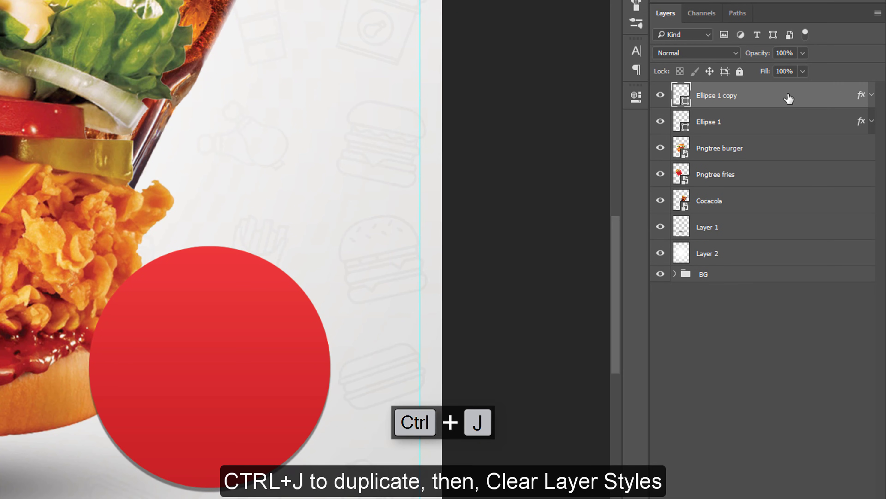
{"action": "right_click", "coordinate": [789, 98]}
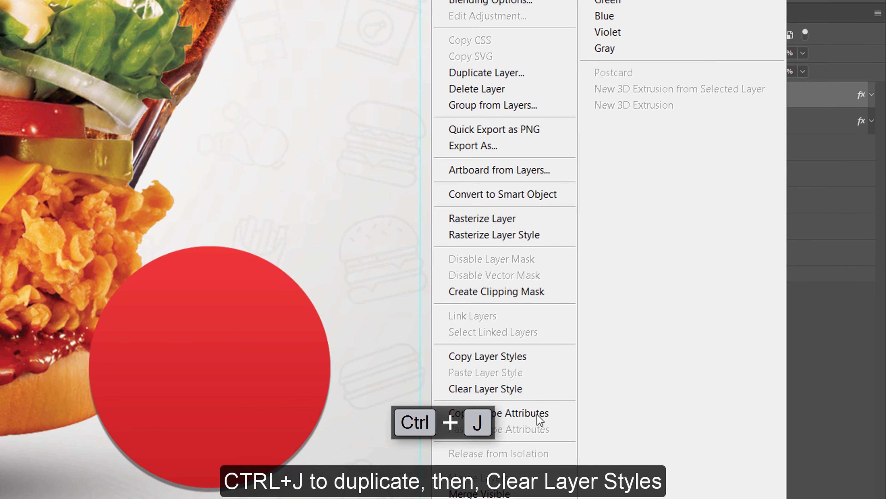
{"action": "left_click", "coordinate": [513, 388]}
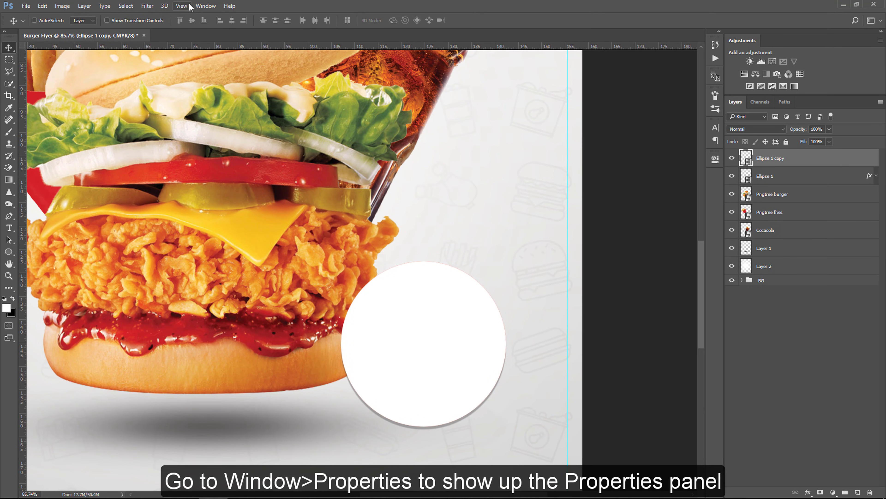
Give the circle copy no fill and a white 7 px dashed stroke
{"action": "left_click", "coordinate": [204, 6]}
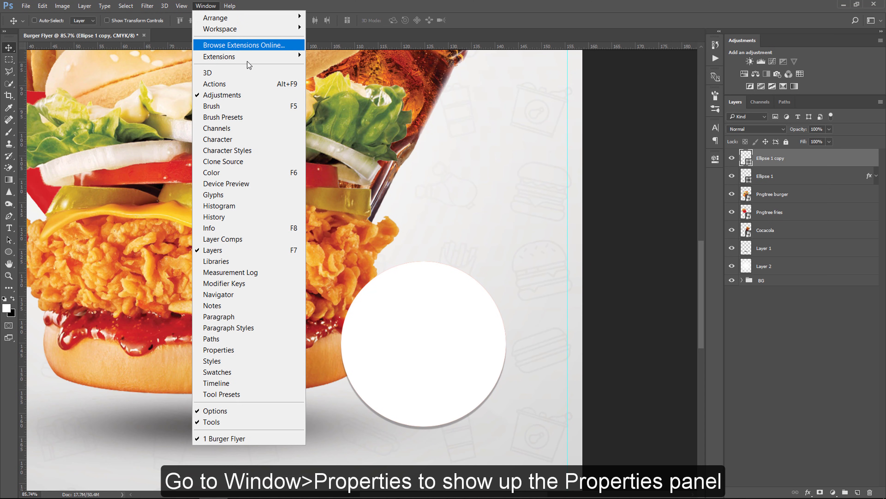
{"action": "left_click", "coordinate": [281, 350]}
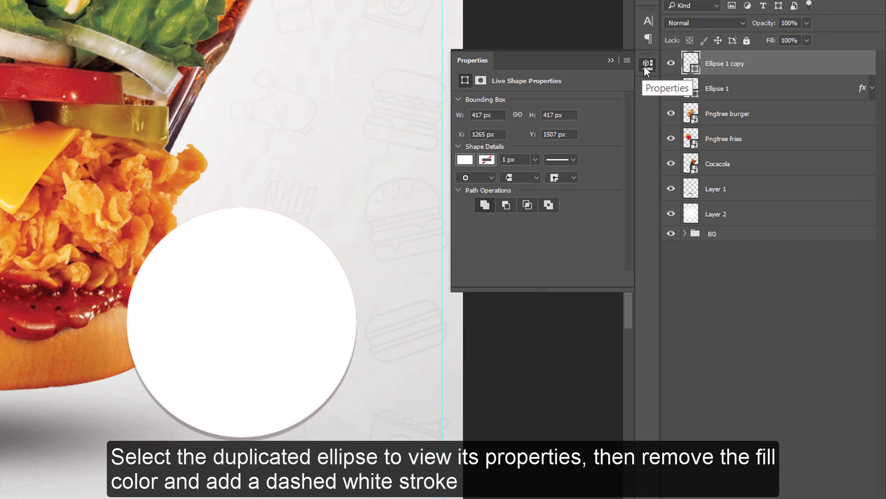
{"action": "left_click", "coordinate": [465, 160]}
{"action": "left_click", "coordinate": [475, 185]}
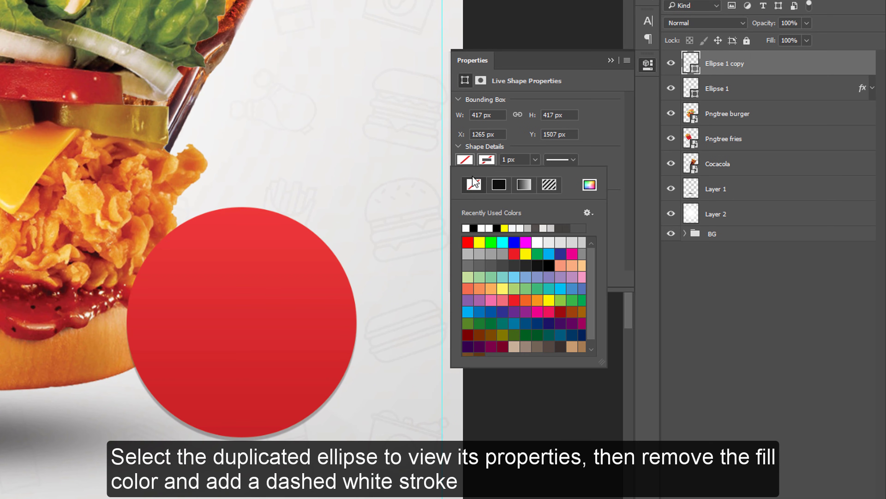
{"action": "left_click", "coordinate": [486, 160]}
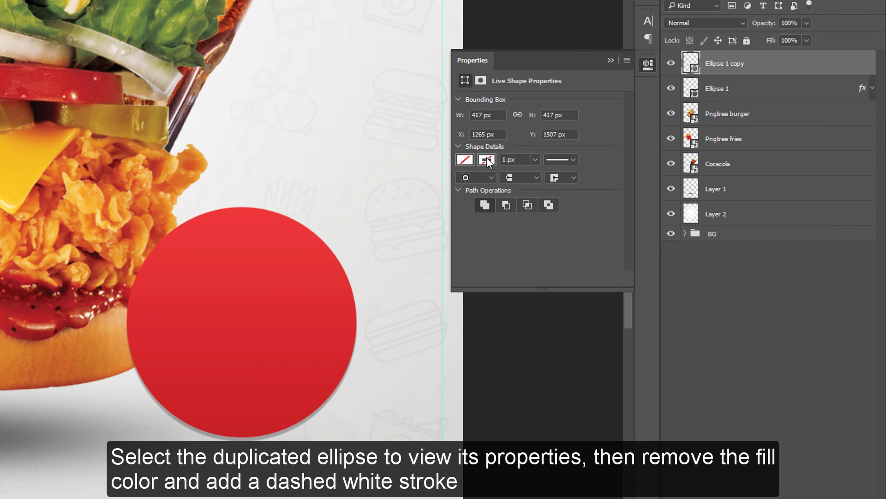
{"action": "left_click", "coordinate": [466, 228]}
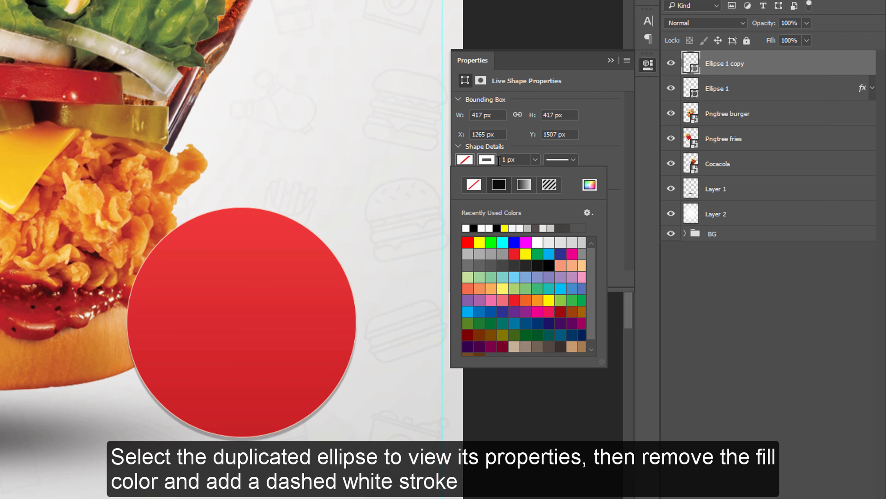
{"action": "left_click", "coordinate": [507, 159]}
{"action": "type", "text": "7"}
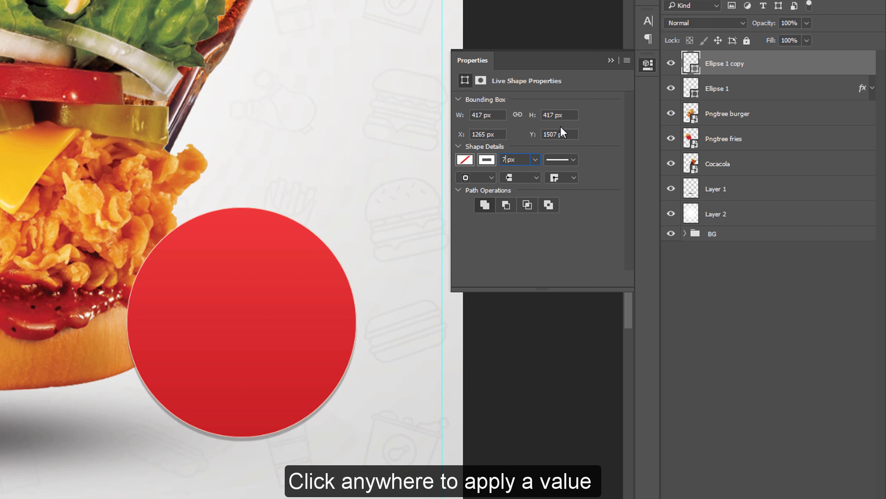
{"action": "left_click", "coordinate": [569, 114]}
{"action": "left_click", "coordinate": [565, 160]}
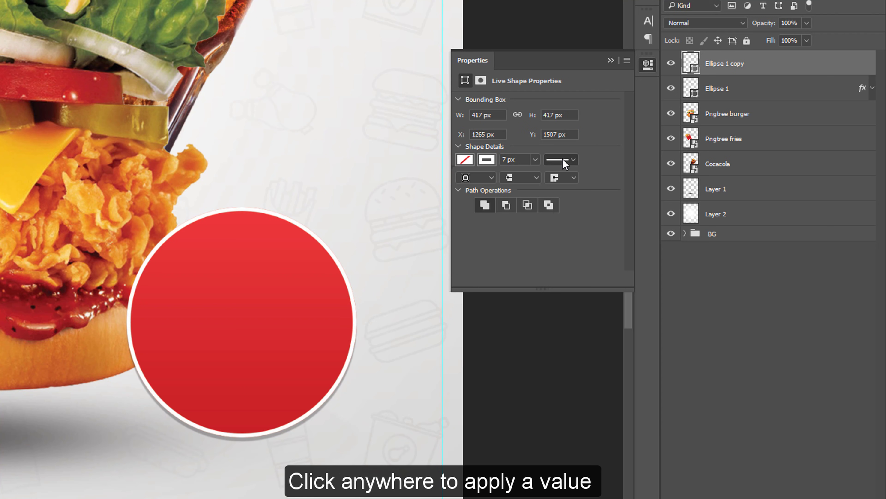
{"action": "left_click", "coordinate": [543, 222]}
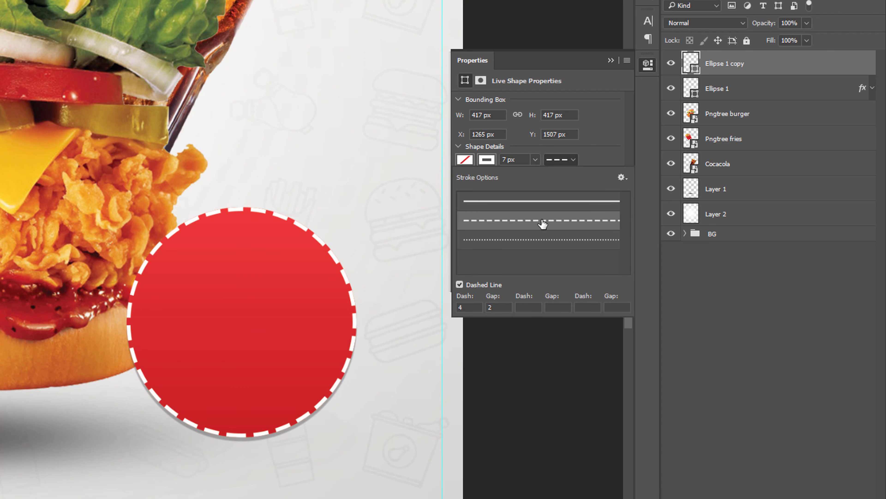
{"action": "left_click", "coordinate": [600, 143]}
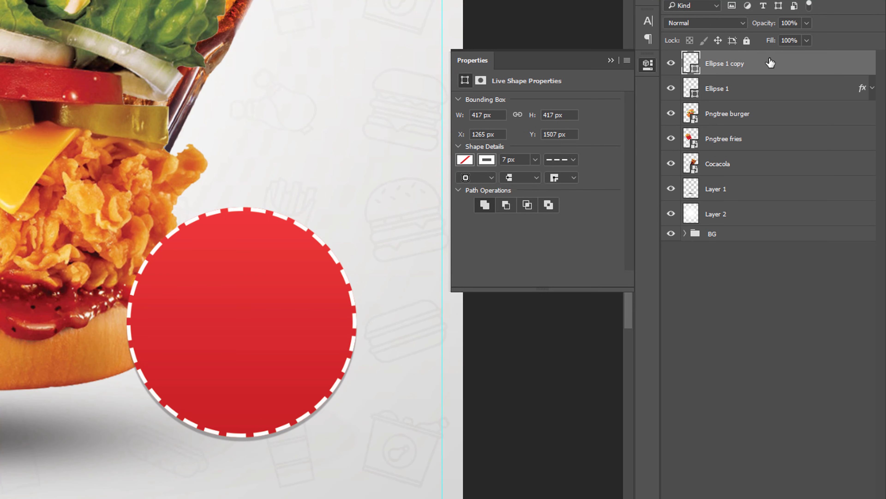
Shrink the dashed ring to 385 px inside the badge and lower its opacity to 31%
{"action": "key", "text": "ctrl+t"}
{"action": "left_click_drag", "start_coordinate": [358, 202], "coordinate": [349, 213]}
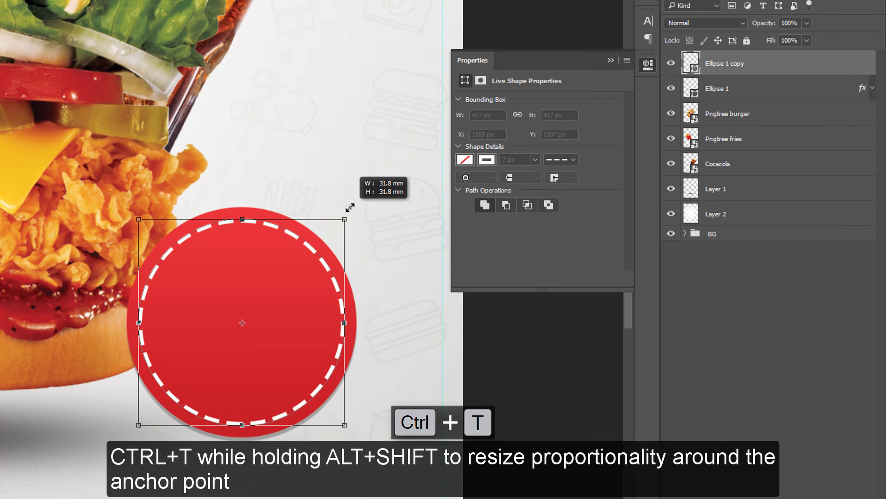
{"action": "key", "text": "Return"}
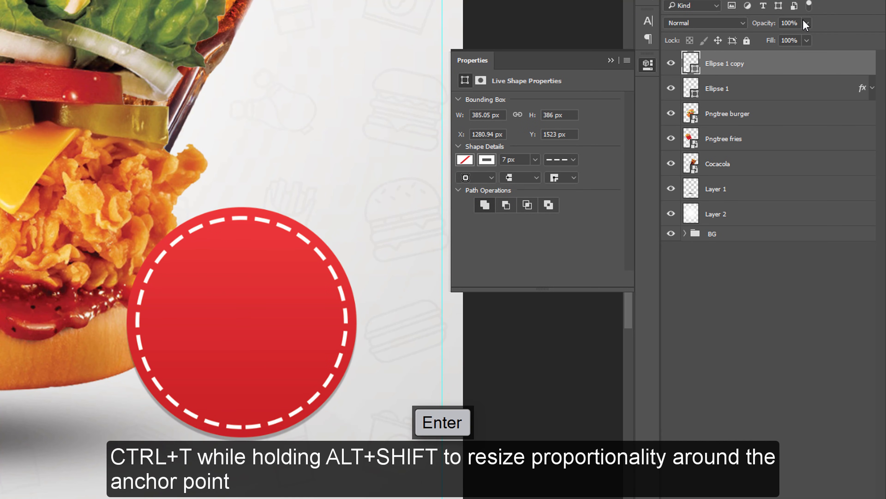
{"action": "left_click_drag", "start_coordinate": [763, 23], "coordinate": [720, 28]}
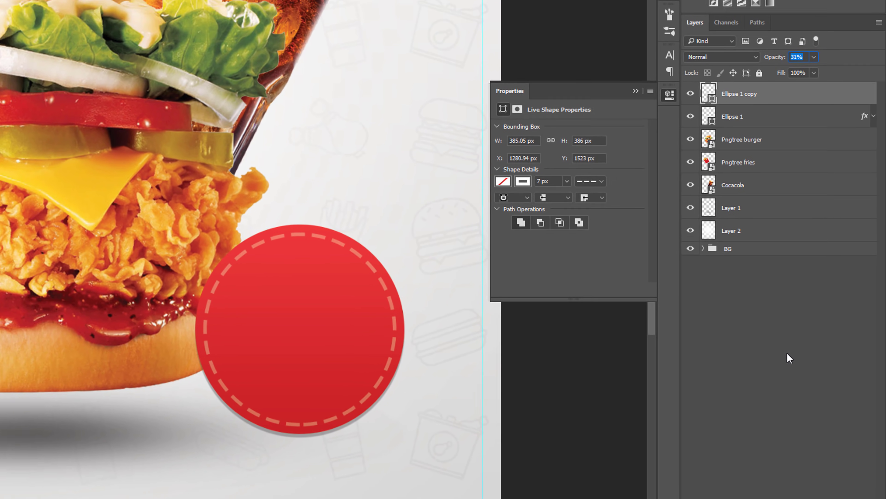
{"action": "left_click", "coordinate": [787, 353]}
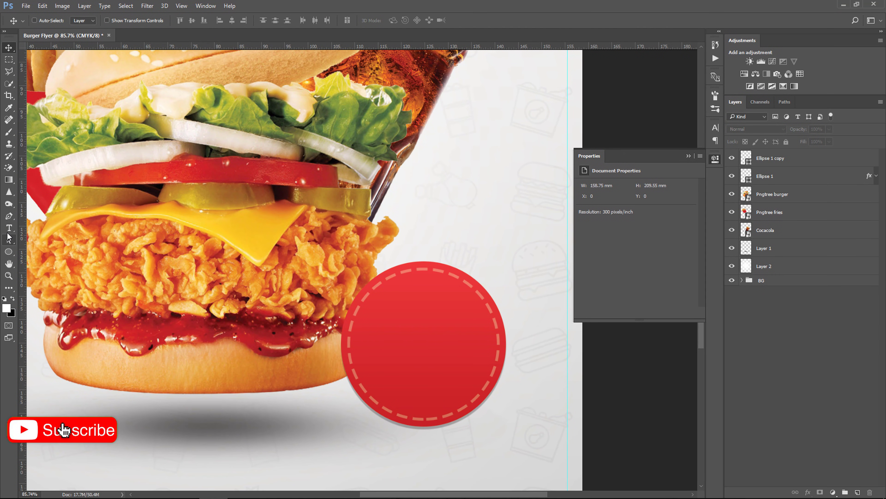
Add two-line white '$4.99' / 'ONLY' price text on the badge, nudged left
{"action": "left_click", "coordinate": [9, 228]}
{"action": "left_click", "coordinate": [426, 201]}
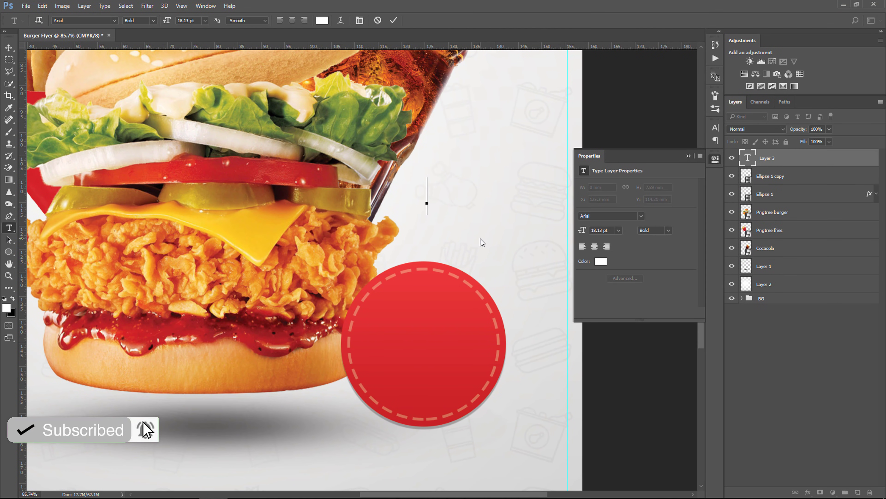
{"action": "type", "text": "$4.99"}
{"action": "key", "text": "shift+Return"}
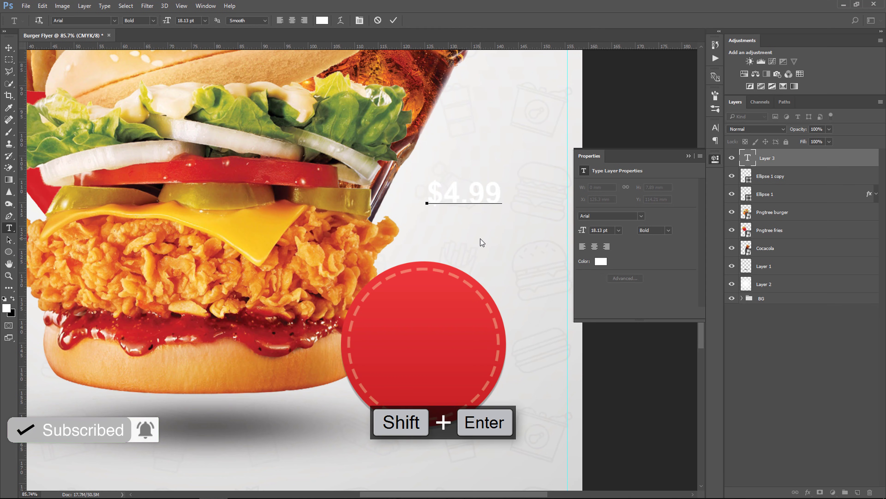
{"action": "type", "text": "ONLY"}
{"action": "key", "text": "ctrl+a"}
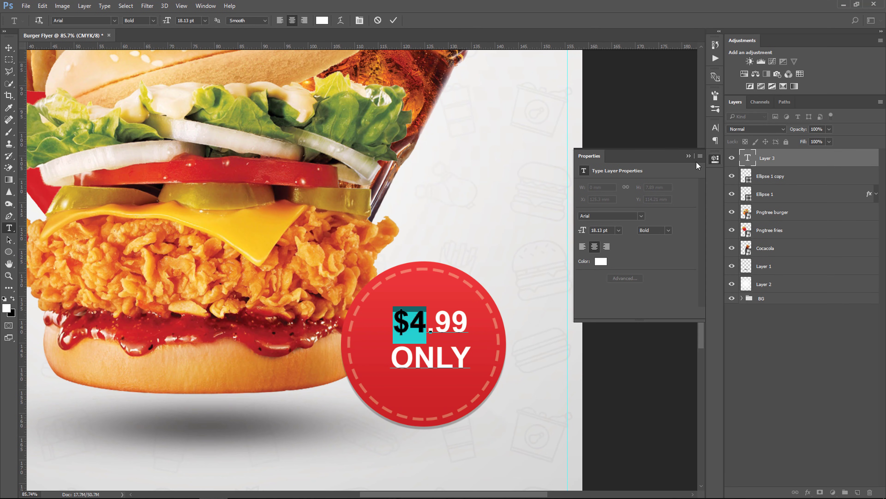
{"action": "key", "text": "ctrl+Return"}
{"action": "key", "text": "v"}
{"action": "key", "text": "Left"}
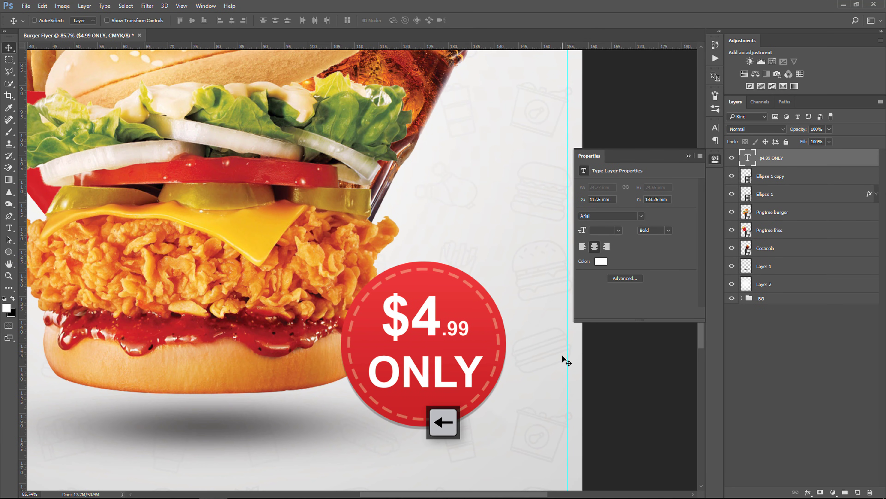
Fit the flyer in view and drag a vertical guide to the page centre
{"action": "key", "text": "ctrl+0"}
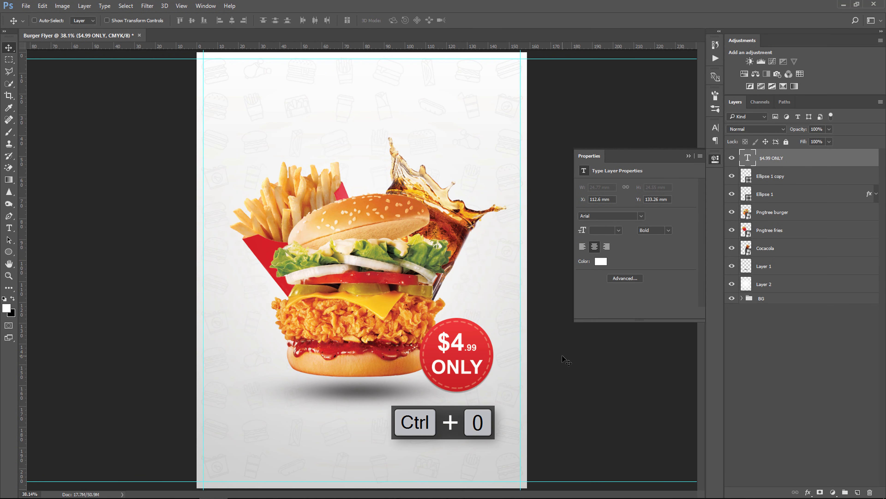
{"action": "left_click", "coordinate": [688, 156]}
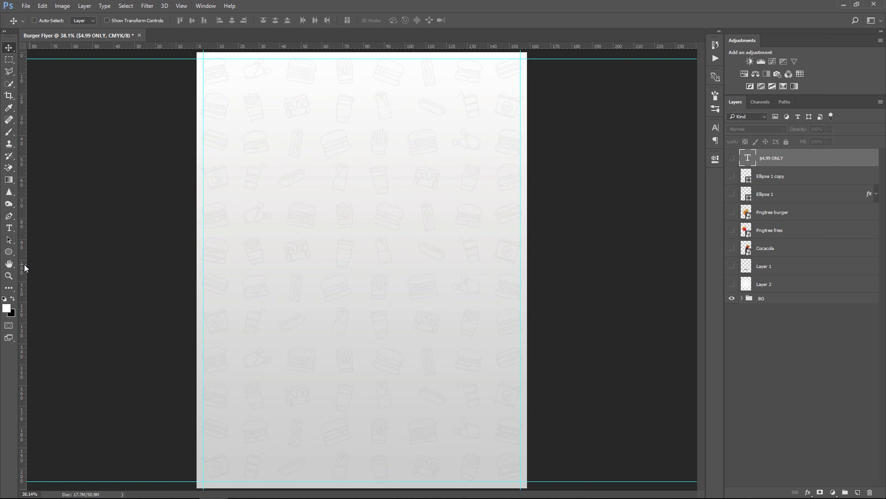
{"action": "left_click_drag", "start_coordinate": [23, 267], "coordinate": [362, 268]}
Confirm the price badge's size and move the burger image down about 7.5 mm
{"action": "left_click", "coordinate": [733, 158], "text": "alt"}
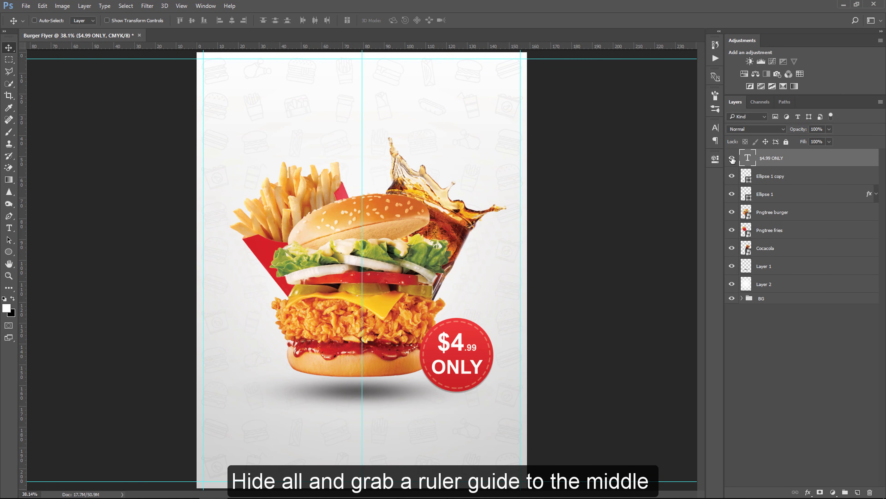
{"action": "key", "text": "ctrl+t"}
{"action": "key", "text": "Return"}
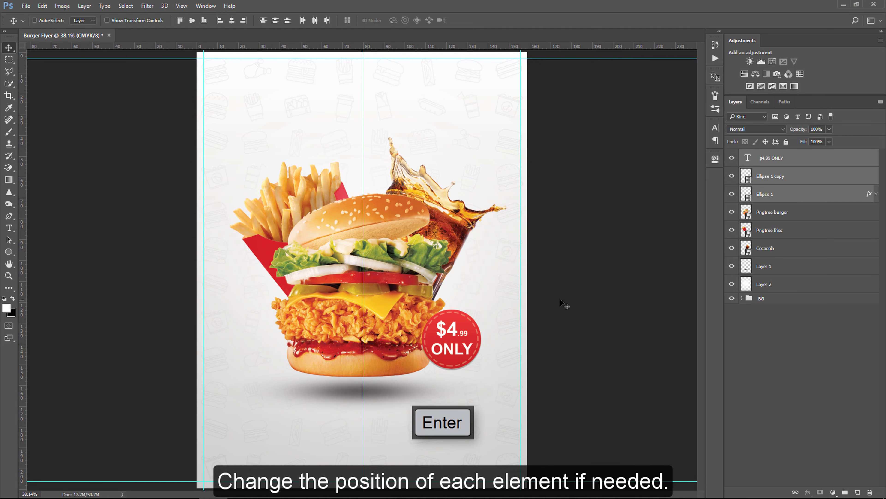
{"action": "left_click", "coordinate": [773, 212]}
{"action": "key", "text": "ctrl+t"}
{"action": "key", "text": "Escape"}
{"action": "left_click_drag", "start_coordinate": [393, 332], "coordinate": [393, 349]}
{"action": "key", "text": "Return"}
Check the fries and Cocacola images with free transform, leaving them in place
{"action": "key", "text": "alt+bracketleft"}
{"action": "key", "text": "ctrl+t"}
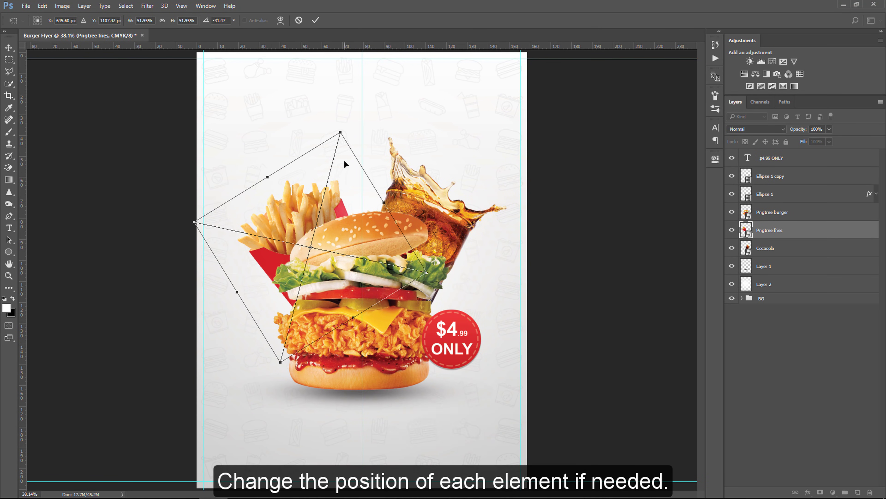
{"action": "key", "text": "Escape"}
{"action": "key", "text": "alt+bracketleft"}
{"action": "key", "text": "ctrl+t"}
{"action": "key", "text": "Return"}
Group Layer 2 through $4.99 ONLY into a new group named Main
{"action": "key", "text": "alt+bracketleft"}
{"action": "key", "text": "alt+bracketleft"}
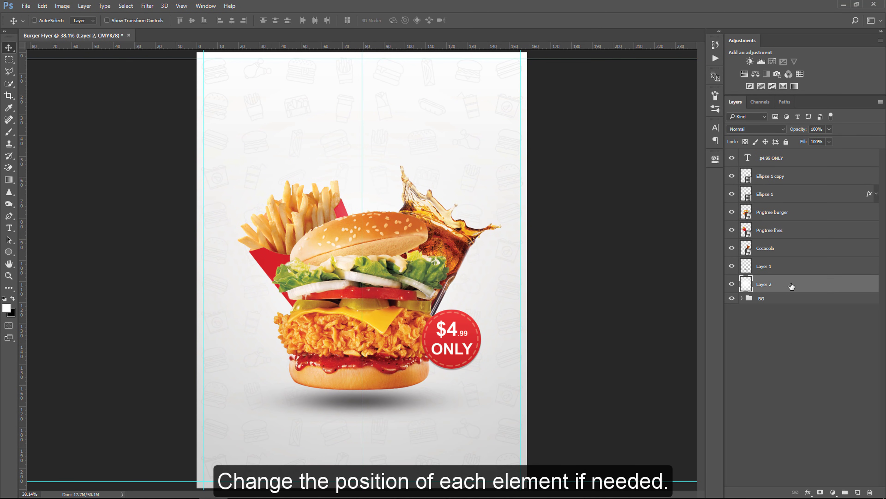
{"action": "left_click", "coordinate": [803, 162], "text": "shift"}
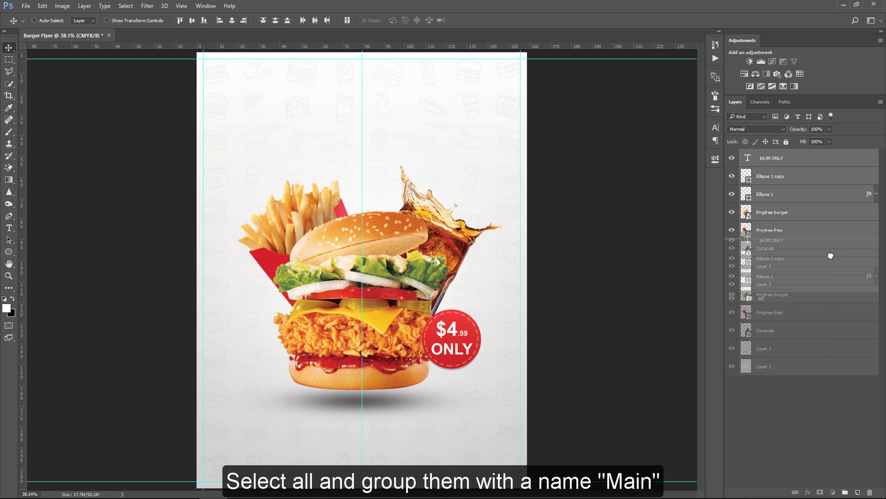
{"action": "left_click_drag", "start_coordinate": [805, 164], "coordinate": [845, 491]}
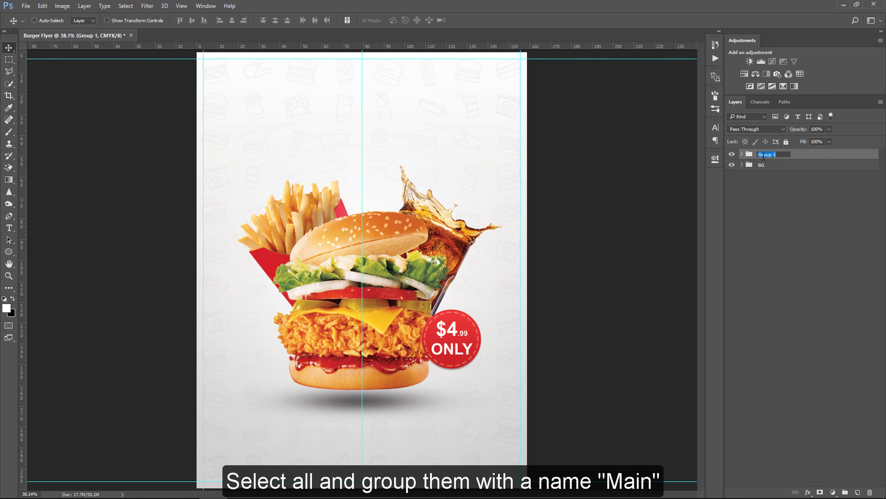
{"action": "type", "text": "Main"}
{"action": "key", "text": "Return"}
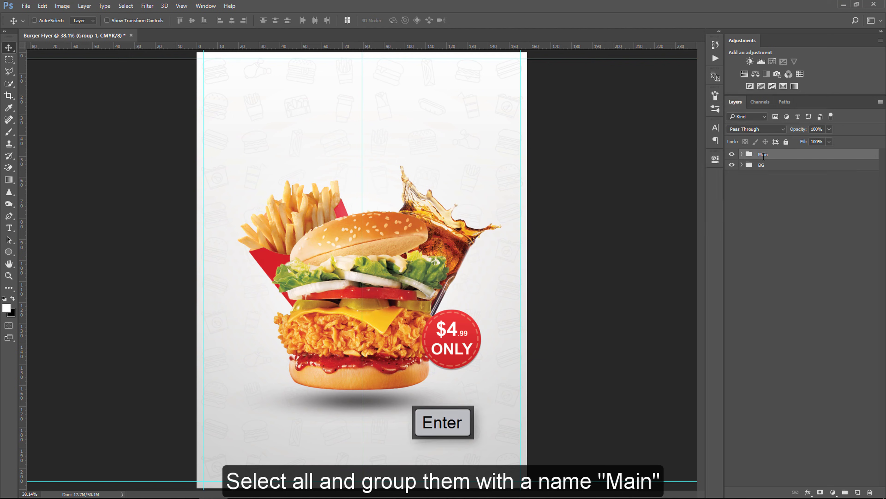
{"action": "left_click", "coordinate": [787, 288]}
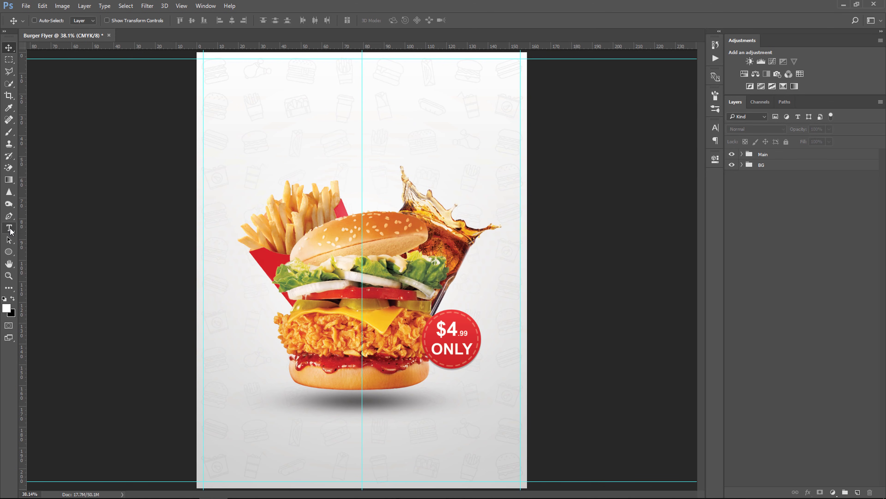
Add 'Burger' text near the top in black #000000 Boulevard Saint Denis Bold
{"action": "left_click", "coordinate": [9, 229]}
{"action": "left_click", "coordinate": [307, 132]}
{"action": "type", "text": "Burger"}
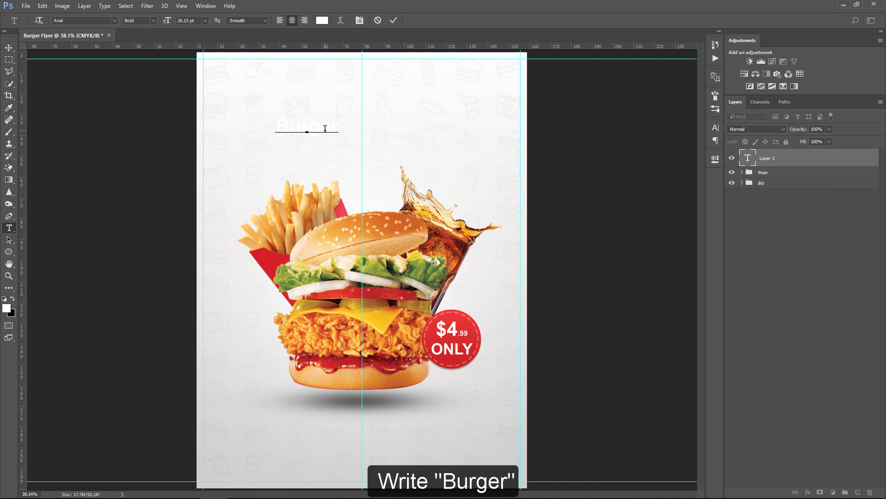
{"action": "key", "text": "ctrl+a"}
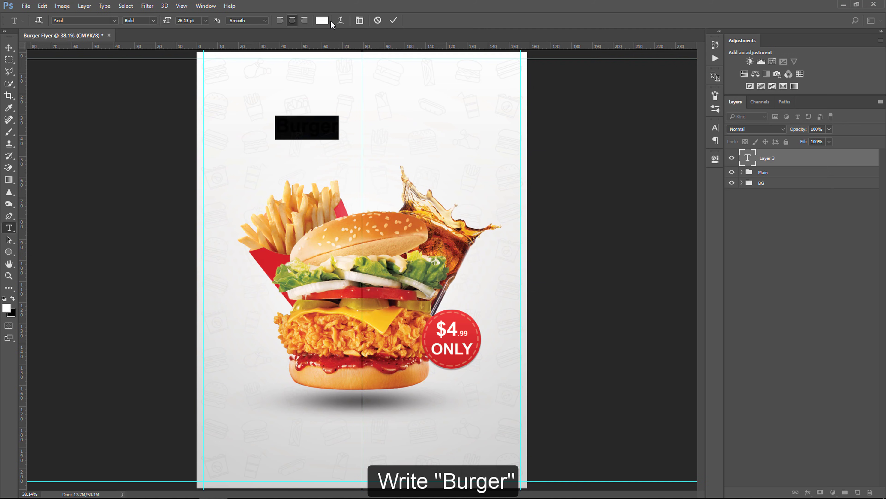
{"action": "left_click", "coordinate": [322, 20]}
{"action": "type", "text": "000000"}
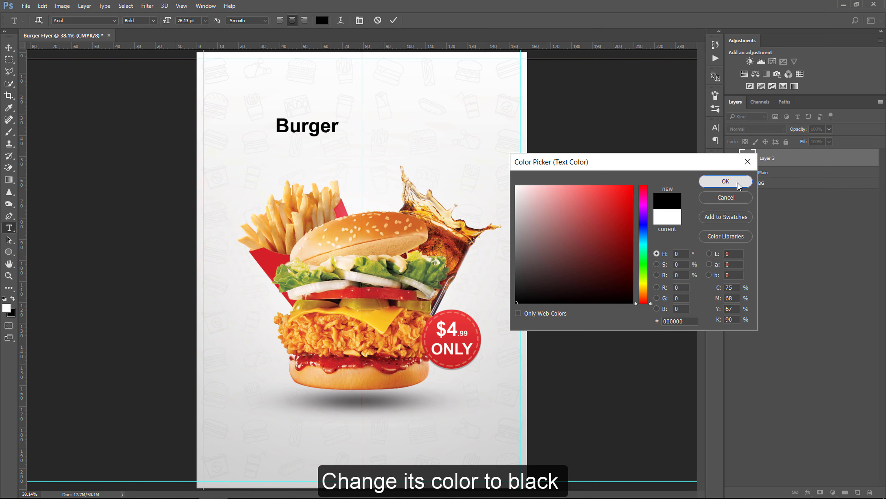
{"action": "left_click", "coordinate": [738, 183]}
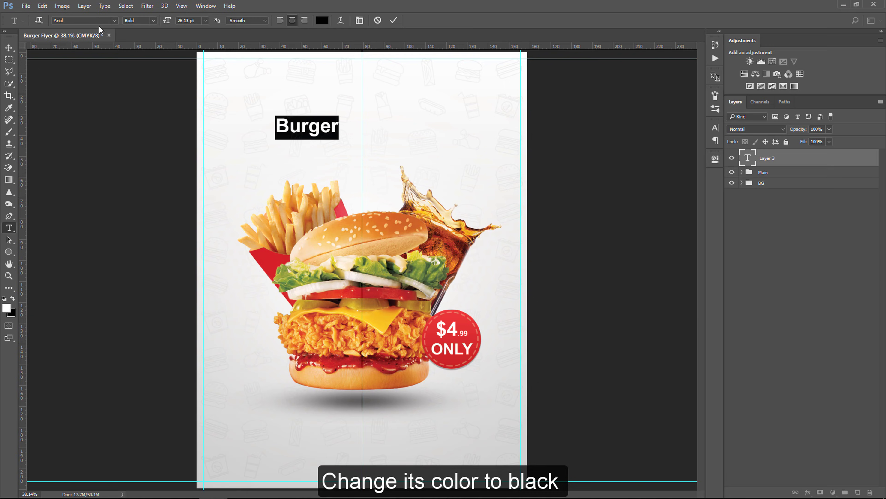
{"action": "left_click", "coordinate": [100, 20]}
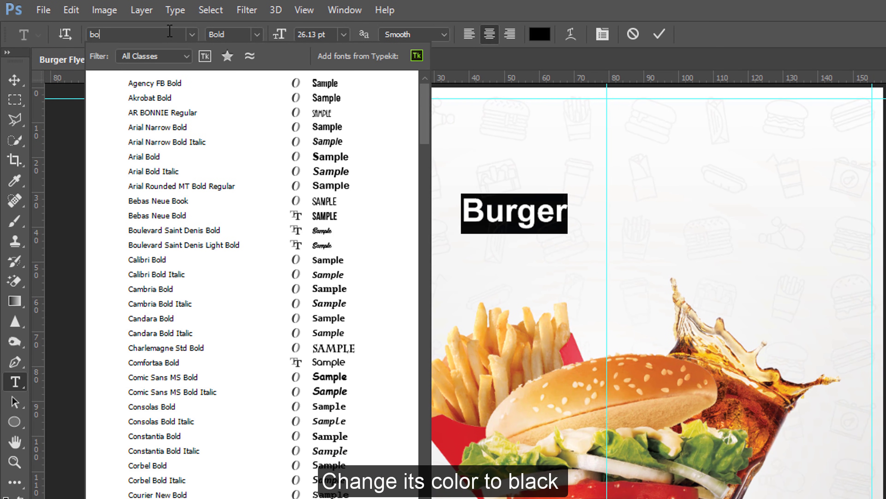
{"action": "type", "text": "bou"}
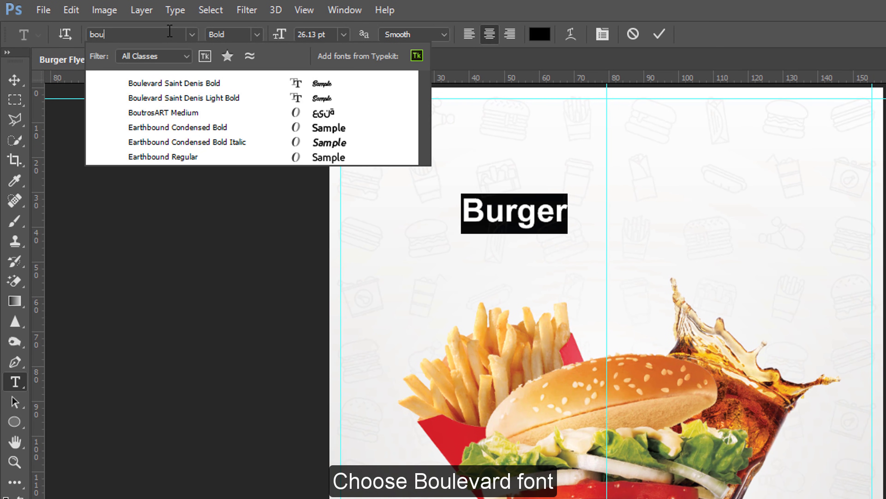
{"action": "type", "text": "l"}
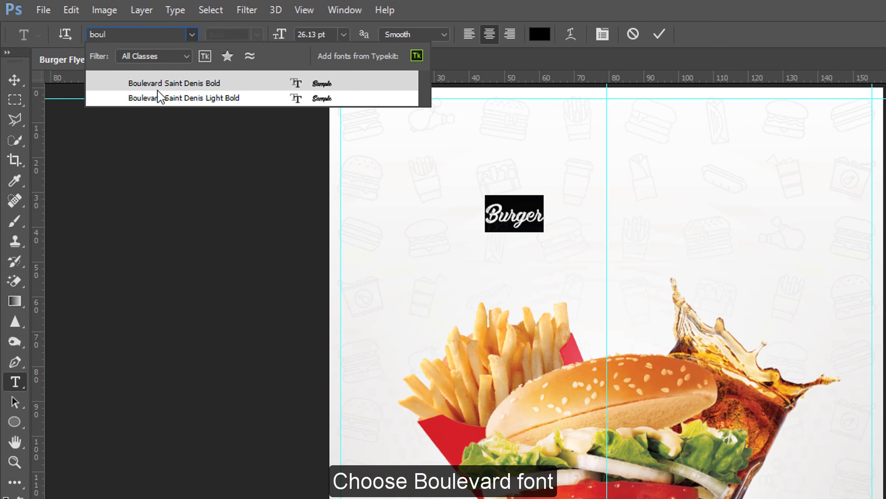
{"action": "left_click", "coordinate": [159, 98]}
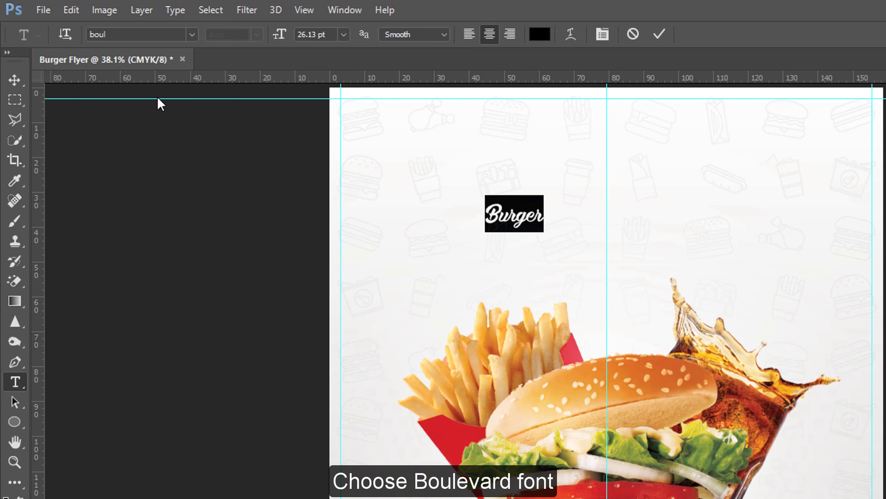
Size Burger to 99.13 pt and centre it near the top of the flyer
{"action": "mouse_move", "coordinate": [279, 34]}
{"action": "left_mouse_down"}
{"action": "mouse_move", "coordinate": [349, 34]}
{"action": "mouse_move", "coordinate": [339, 34]}
{"action": "left_mouse_up"}
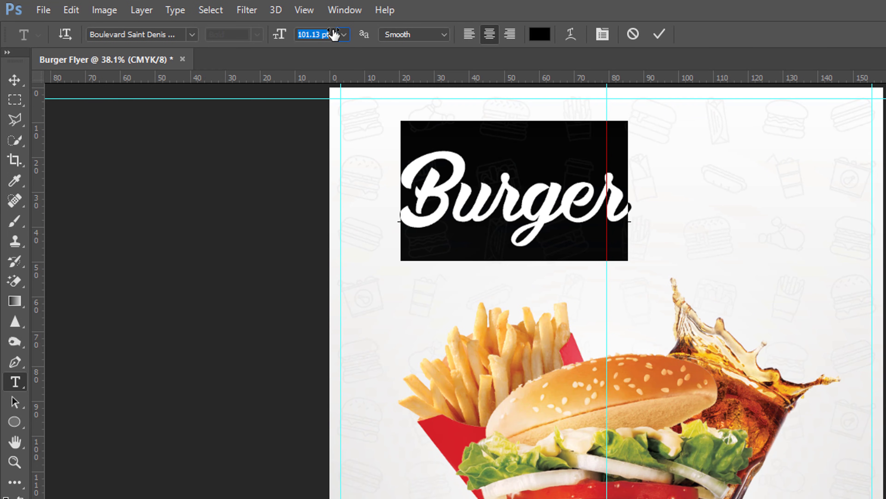
{"action": "left_click_drag", "start_coordinate": [340, 34], "coordinate": [332, 34]}
{"action": "left_click", "coordinate": [22, 80]}
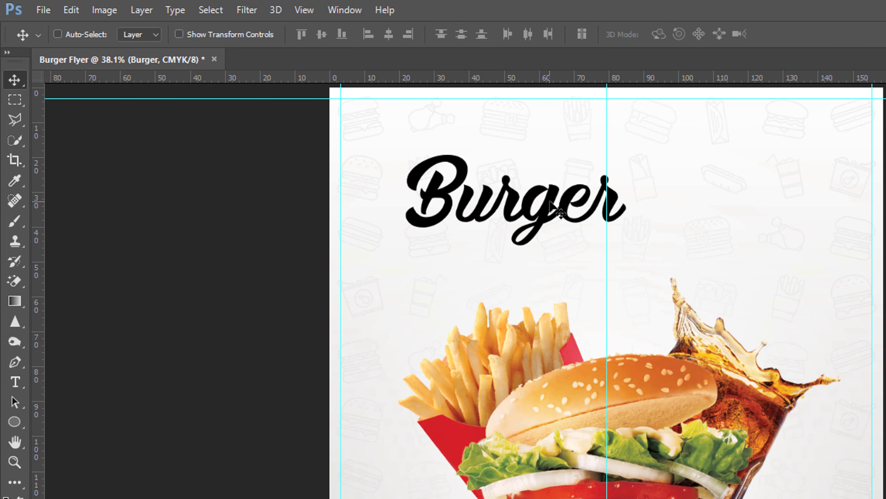
{"action": "left_click_drag", "start_coordinate": [550, 206], "coordinate": [643, 218]}
{"action": "key", "text": "ctrl+t"}
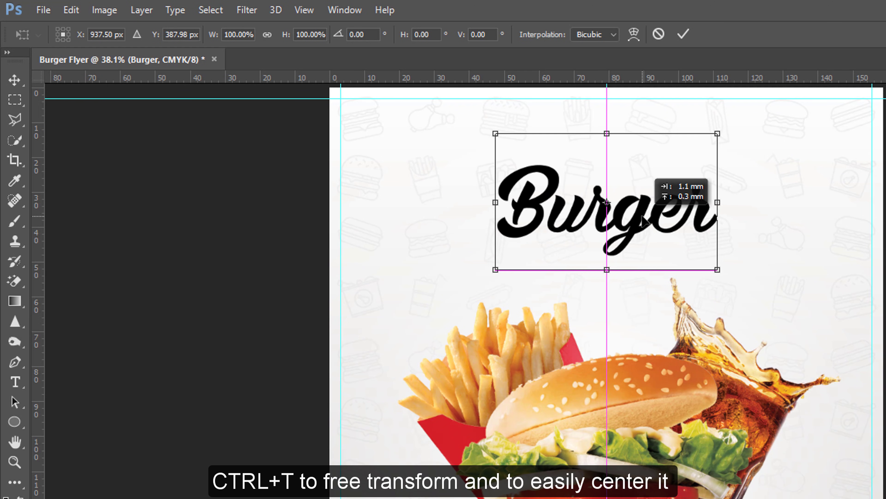
{"action": "key", "text": "Return"}
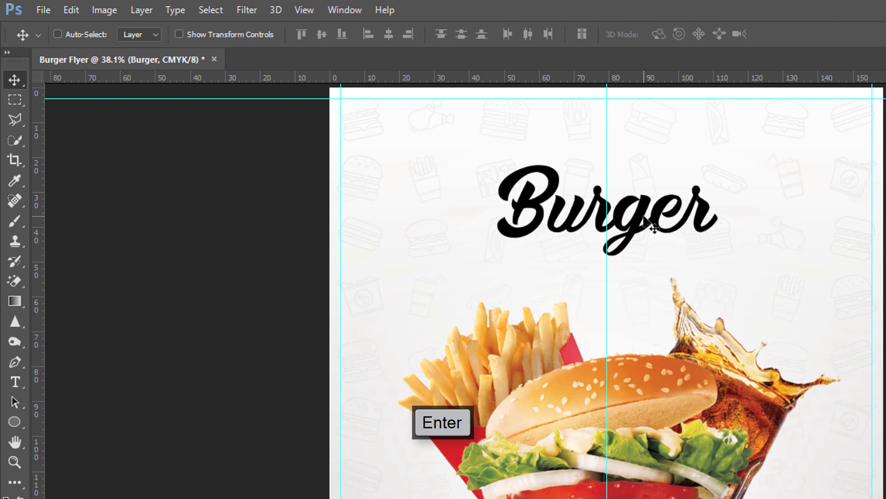
{"action": "left_click", "coordinate": [15, 381]}
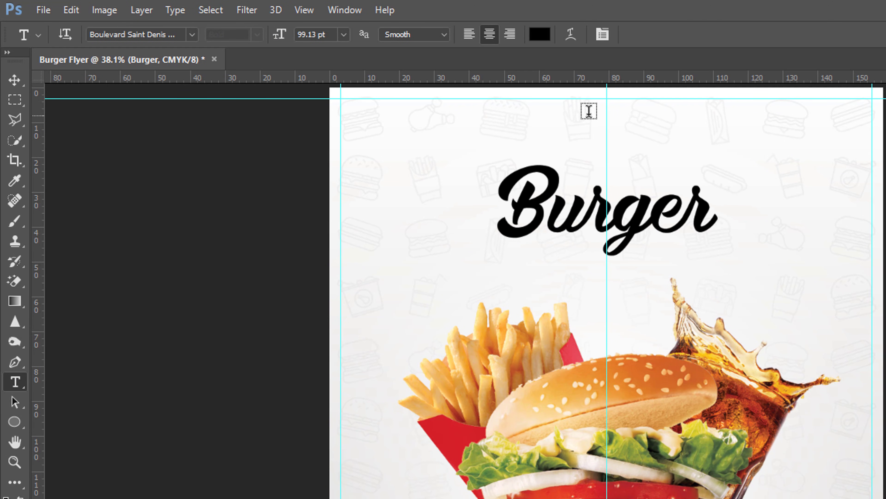
Add the text 'Pixivu' above Burger, correcting its spelling
{"action": "left_click", "coordinate": [589, 139]}
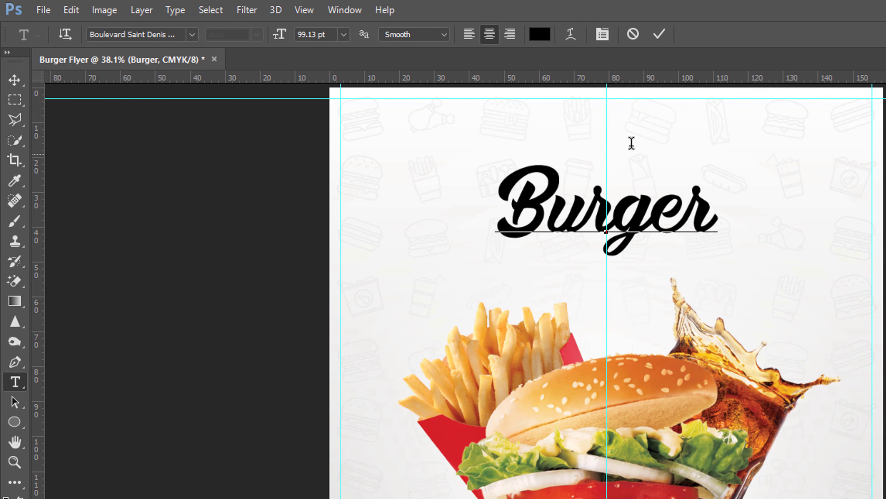
{"action": "left_click", "coordinate": [665, 113]}
{"action": "type", "text": "Pi"}
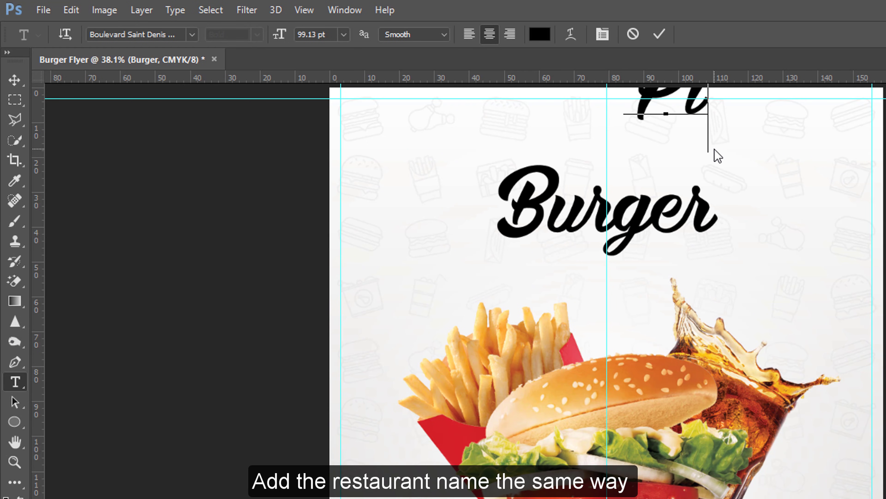
{"action": "type", "text": "xlul"}
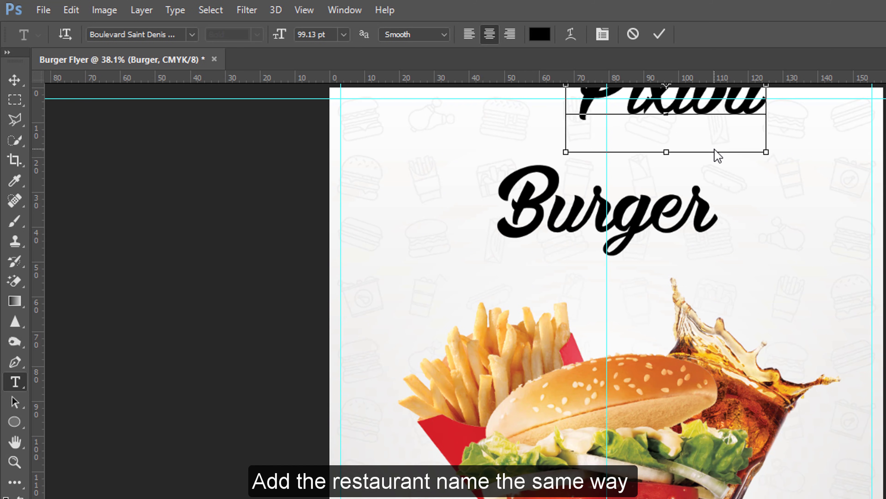
{"action": "key", "text": "ctrl+a"}
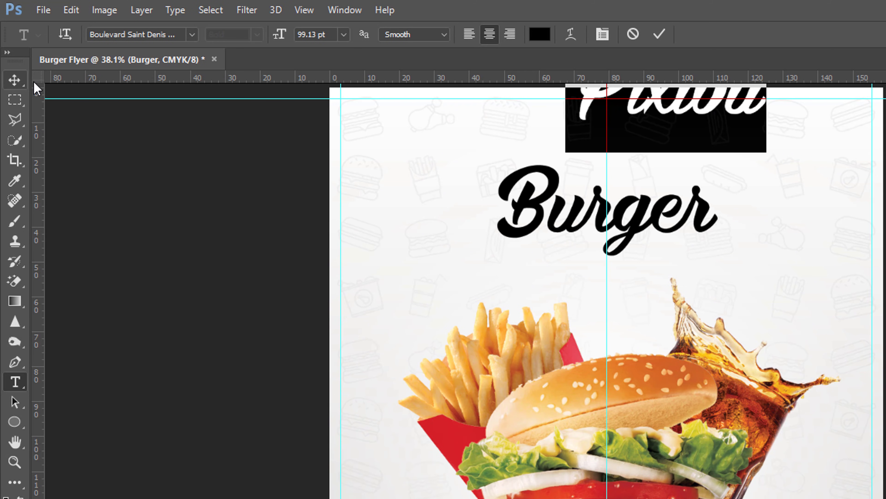
{"action": "left_click", "coordinate": [666, 107]}
{"action": "type", "text": "v"}
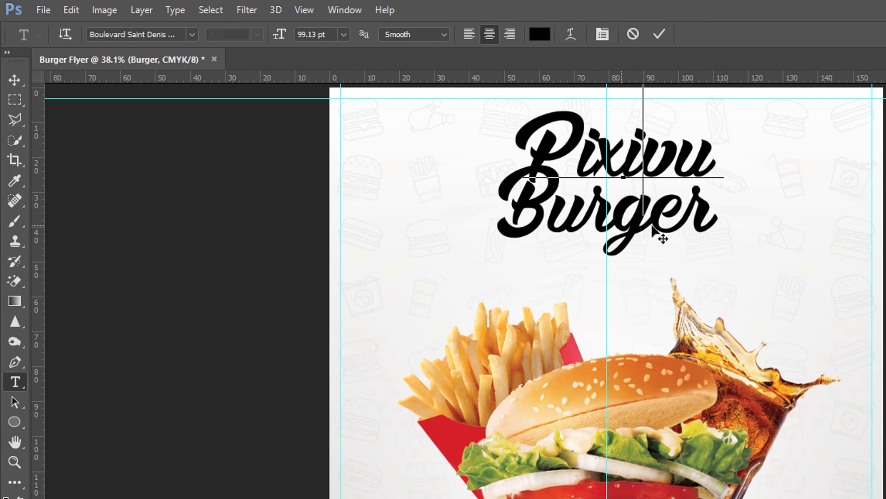
{"action": "left_click_drag", "start_coordinate": [623, 236], "coordinate": [665, 239]}
Shrink Pixivu to 64.13 pt and position it just over Burger
{"action": "key", "text": "ctrl+a"}
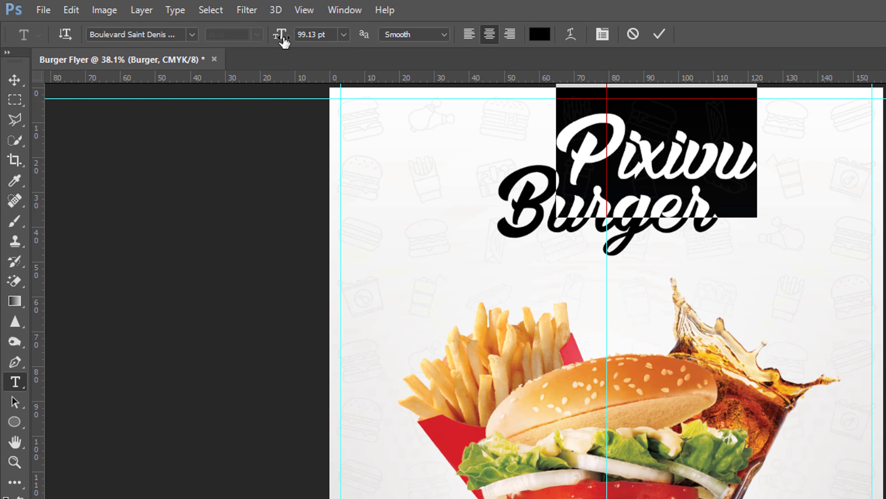
{"action": "left_click_drag", "start_coordinate": [285, 40], "coordinate": [256, 39]}
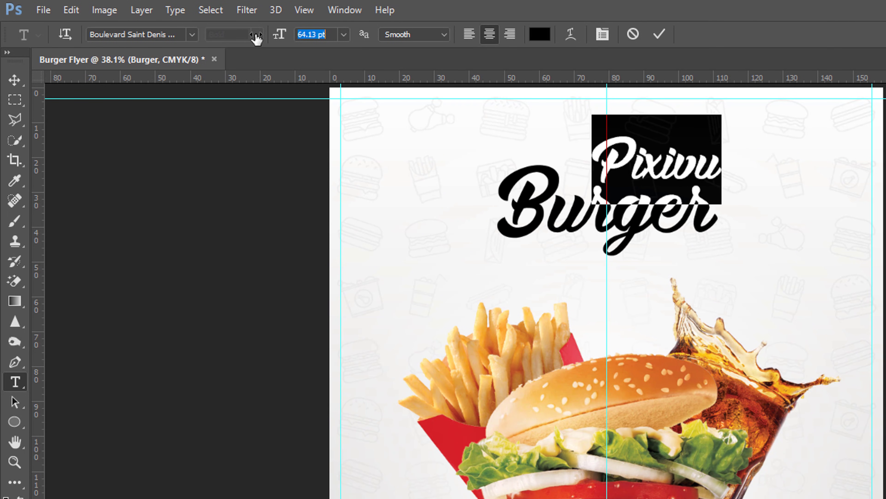
{"action": "left_click", "coordinate": [647, 164]}
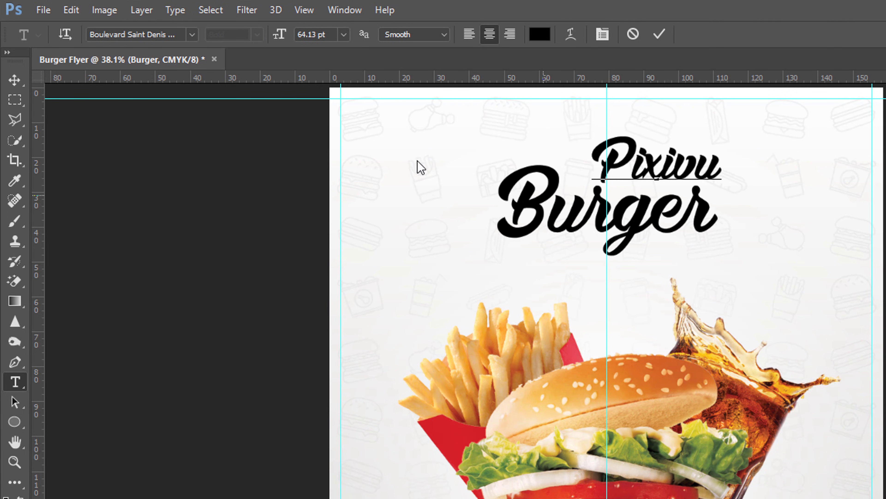
{"action": "left_click_drag", "start_coordinate": [656, 207], "coordinate": [632, 217]}
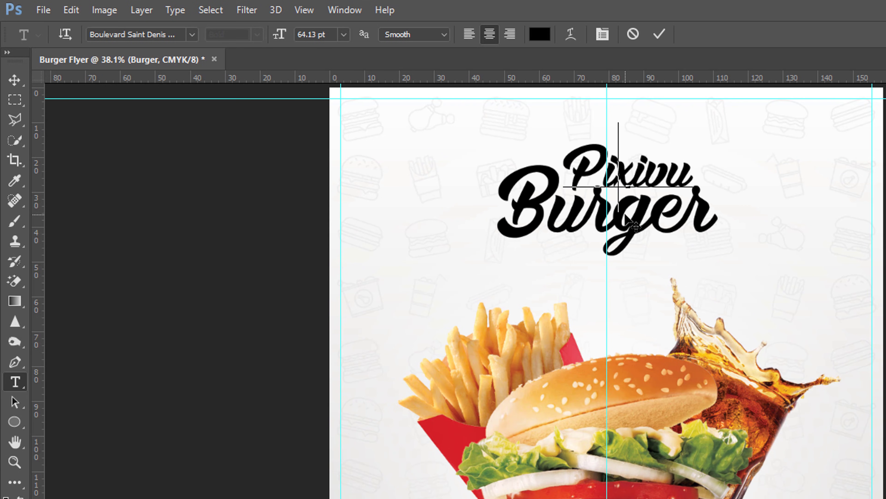
{"action": "left_click", "coordinate": [16, 79]}
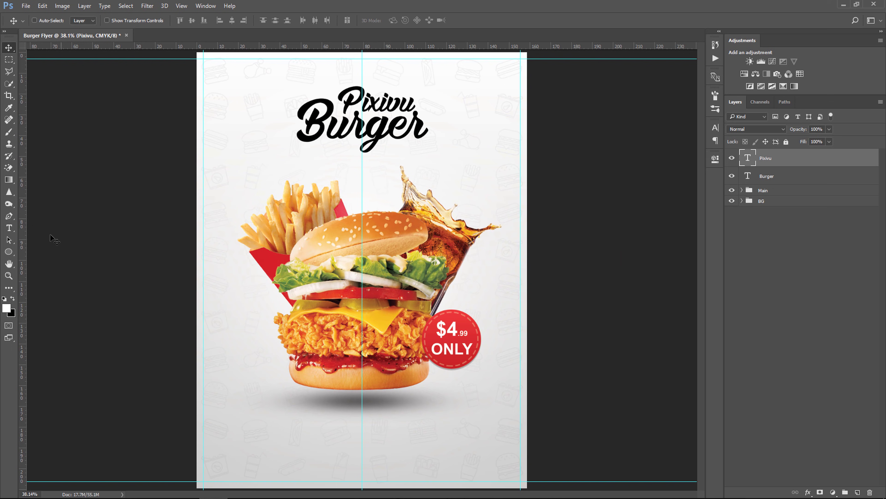
Add 'Special Offer' text below Burger in Tahoma Regular
{"action": "left_click", "coordinate": [13, 229]}
{"action": "left_click", "coordinate": [306, 164]}
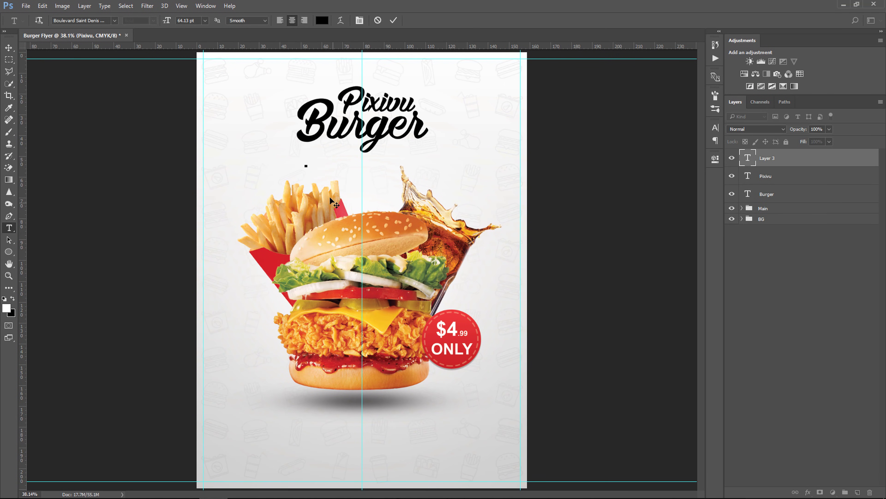
{"action": "type", "text": "Special Offer"}
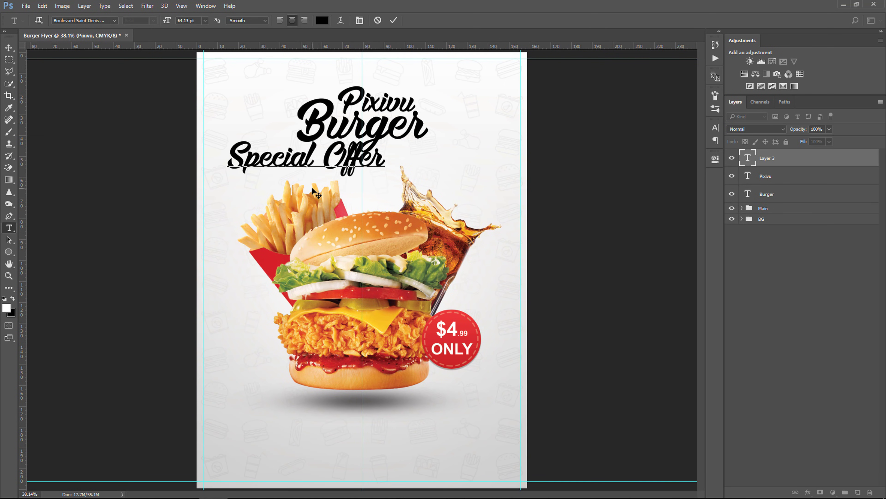
{"action": "left_click_drag", "start_coordinate": [385, 164], "coordinate": [149, 61]}
{"action": "left_click", "coordinate": [100, 22]}
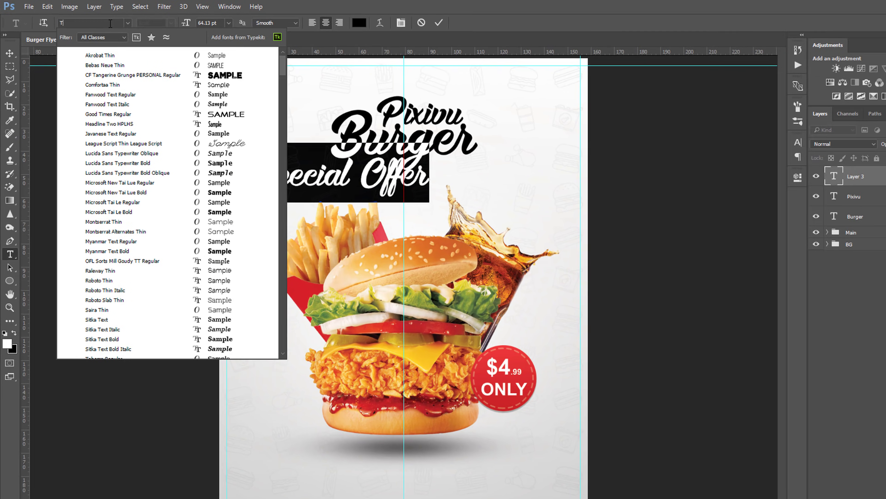
{"action": "type", "text": "Tah"}
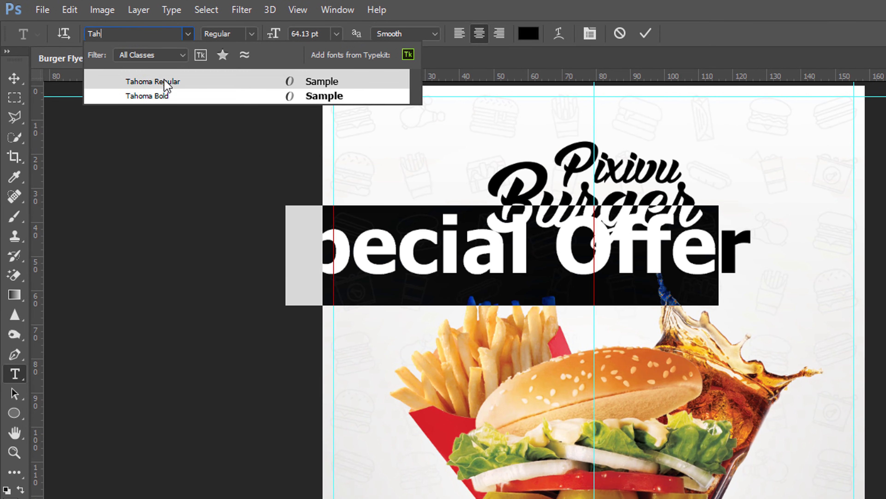
{"action": "left_click", "coordinate": [164, 82]}
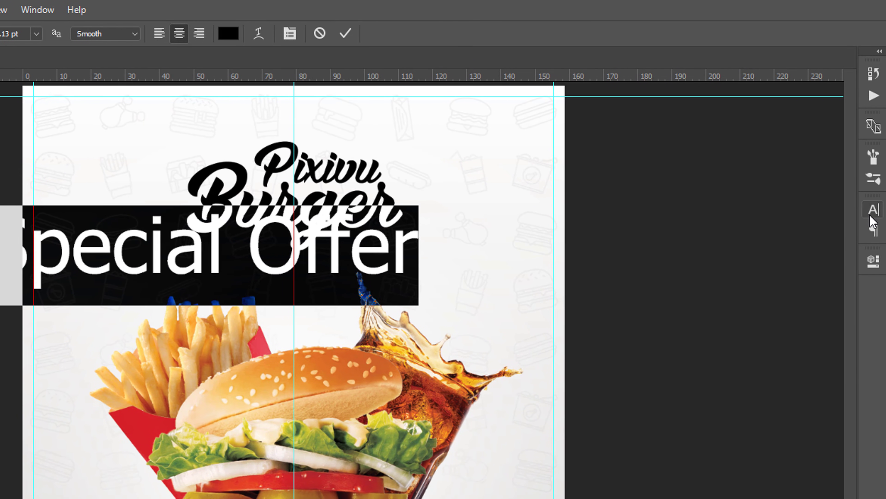
Set SPECIAL OFFER to 11.13 pt, All Caps, with tracking 600
{"action": "left_click", "coordinate": [873, 211]}
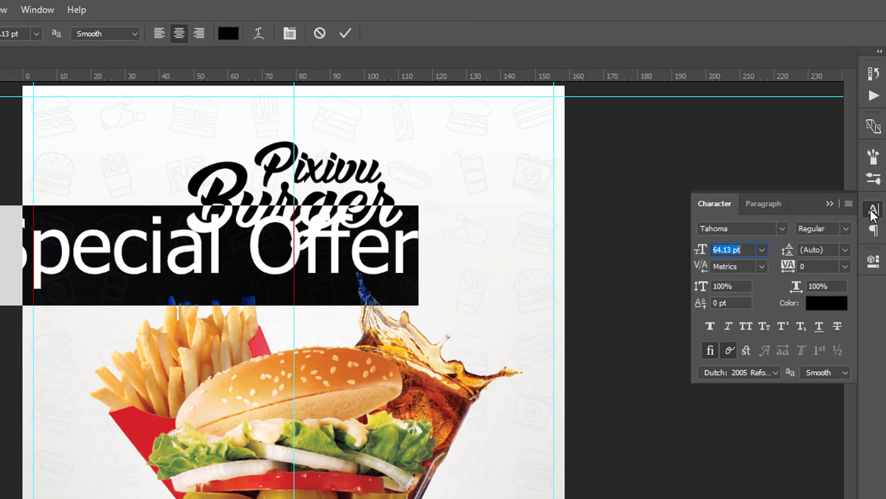
{"action": "mouse_move", "coordinate": [710, 255]}
{"action": "left_mouse_down"}
{"action": "mouse_move", "coordinate": [674, 255]}
{"action": "mouse_move", "coordinate": [683, 258]}
{"action": "left_mouse_up"}
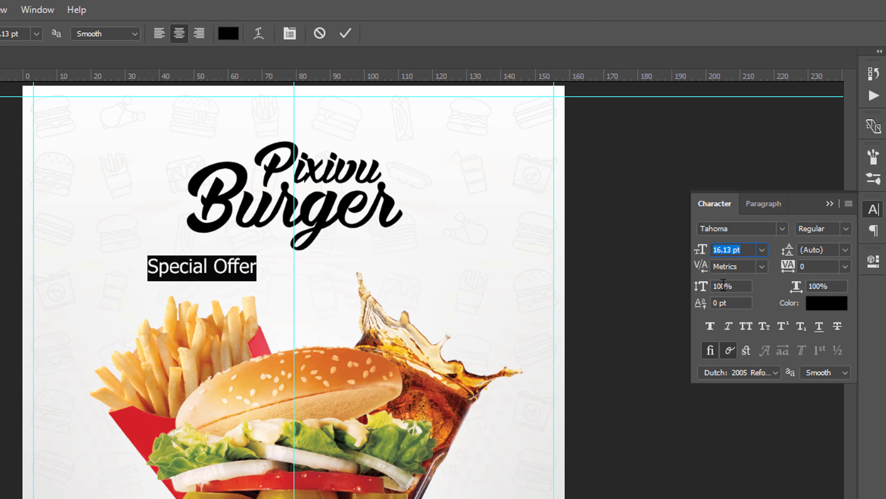
{"action": "left_click", "coordinate": [747, 325]}
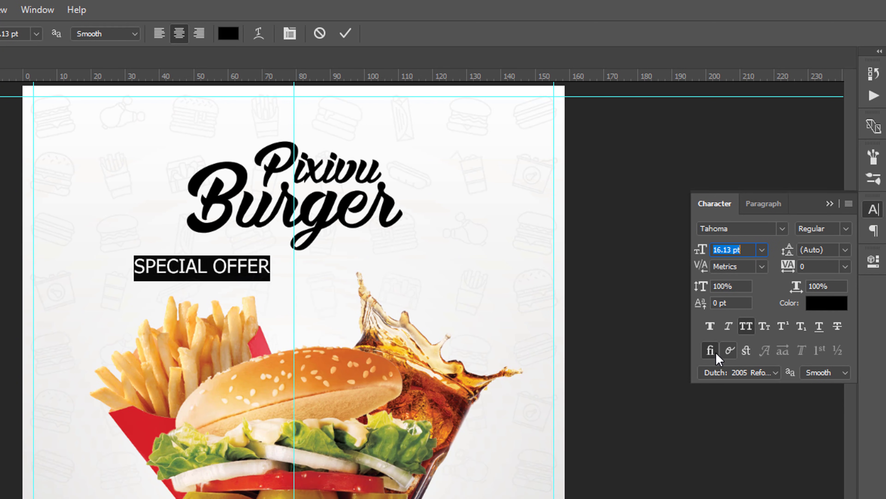
{"action": "left_click_drag", "start_coordinate": [787, 269], "coordinate": [804, 275]}
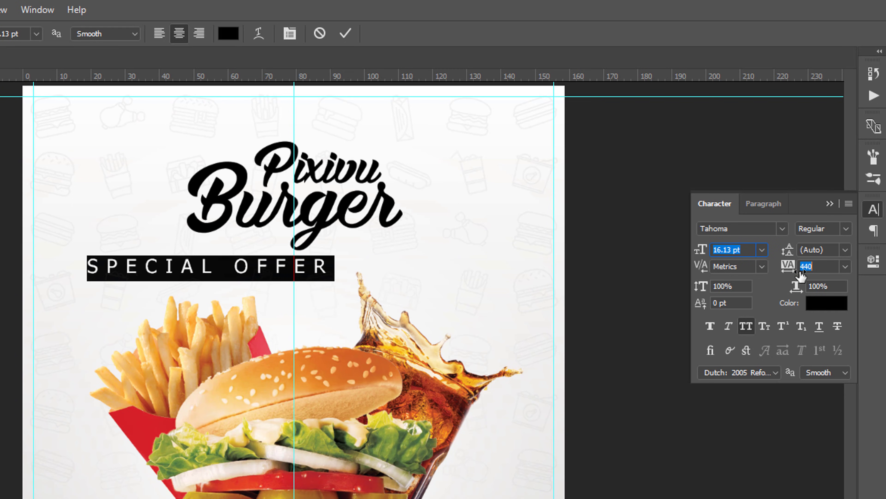
{"action": "left_click_drag", "start_coordinate": [706, 254], "coordinate": [700, 261]}
{"action": "left_click_drag", "start_coordinate": [788, 267], "coordinate": [793, 273]}
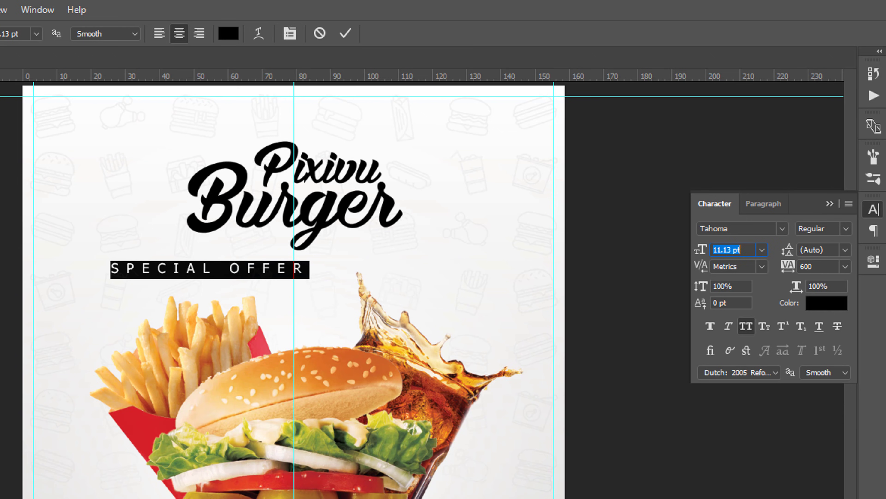
{"action": "key", "text": "ctrl+Return"}
Centre SPECIAL OFFER beneath the Pixivu Burger title
{"action": "key", "text": "v"}
{"action": "mouse_move", "coordinate": [243, 277]}
{"action": "left_mouse_down"}
{"action": "mouse_move", "coordinate": [321, 275]}
{"action": "mouse_move", "coordinate": [324, 266]}
{"action": "mouse_move", "coordinate": [314, 271]}
{"action": "left_mouse_up"}
{"action": "key", "text": "ctrl+t"}
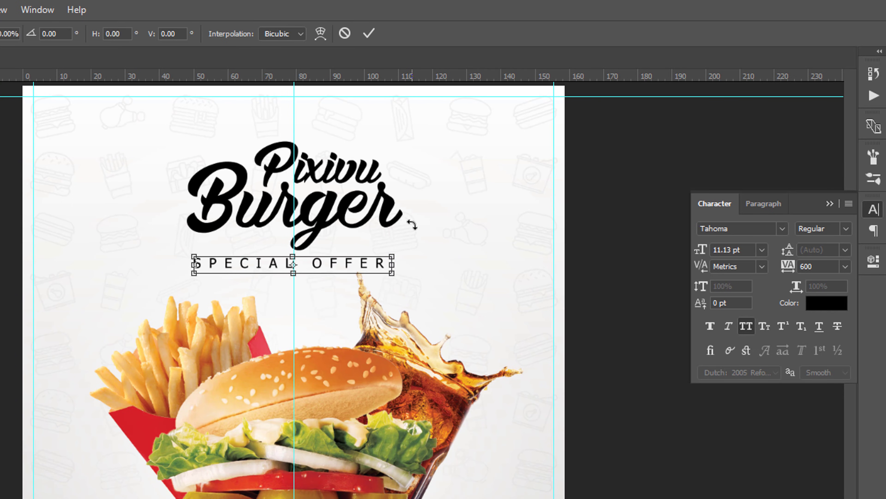
{"action": "key", "text": "Return"}
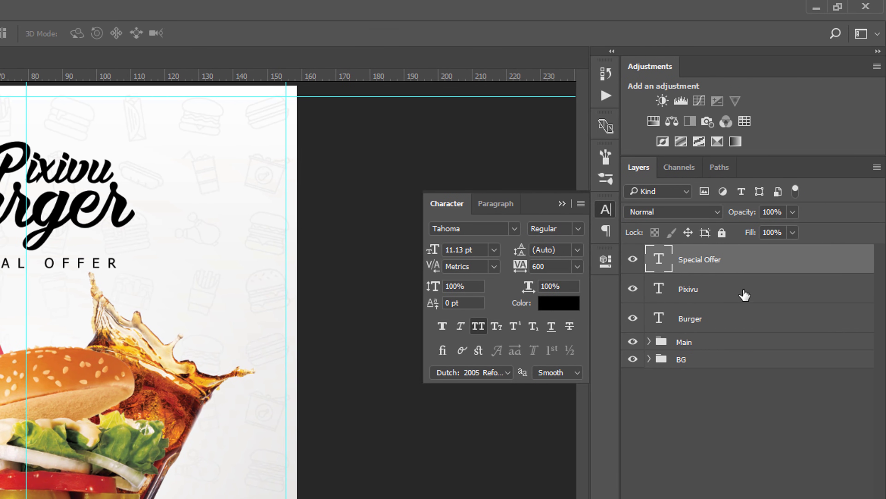
Nudge the Pixivu and Burger layers up and realign SPECIAL OFFER with 2.46 mm spacing
{"action": "left_click", "coordinate": [744, 293]}
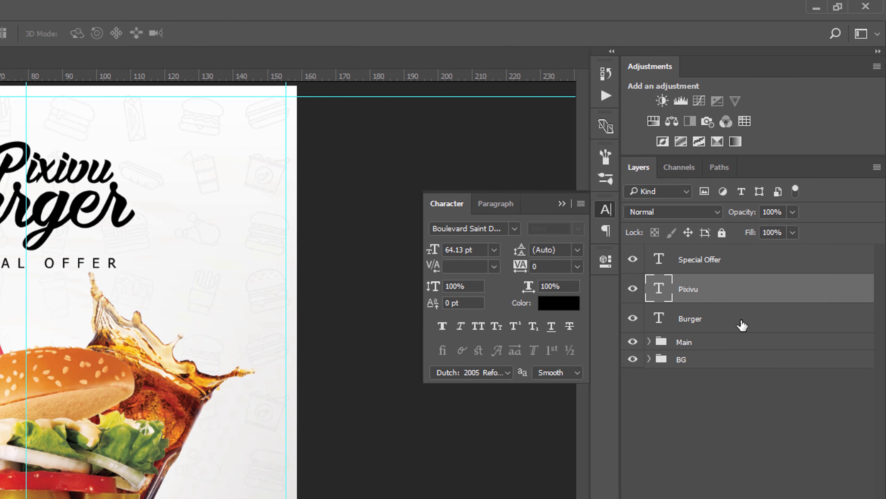
{"action": "left_click", "coordinate": [742, 325], "text": "ctrl"}
{"action": "left_click_drag", "start_coordinate": [205, 230], "coordinate": [204, 230]}
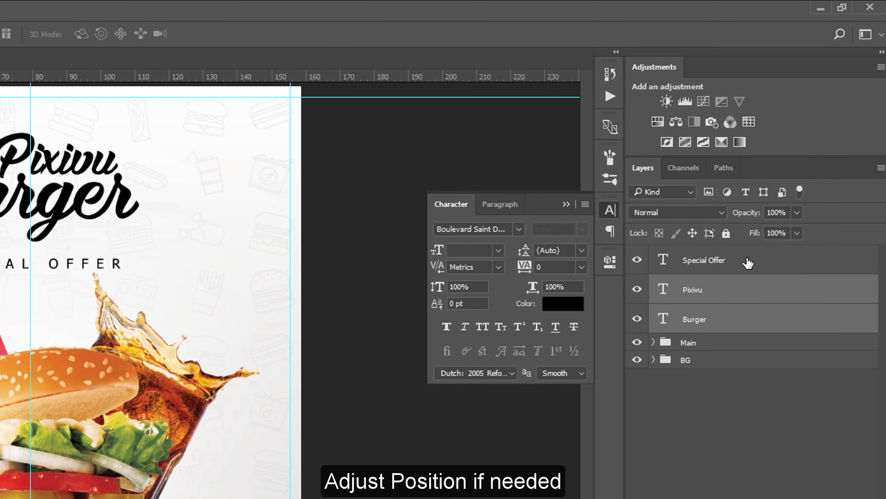
{"action": "left_click", "coordinate": [862, 280]}
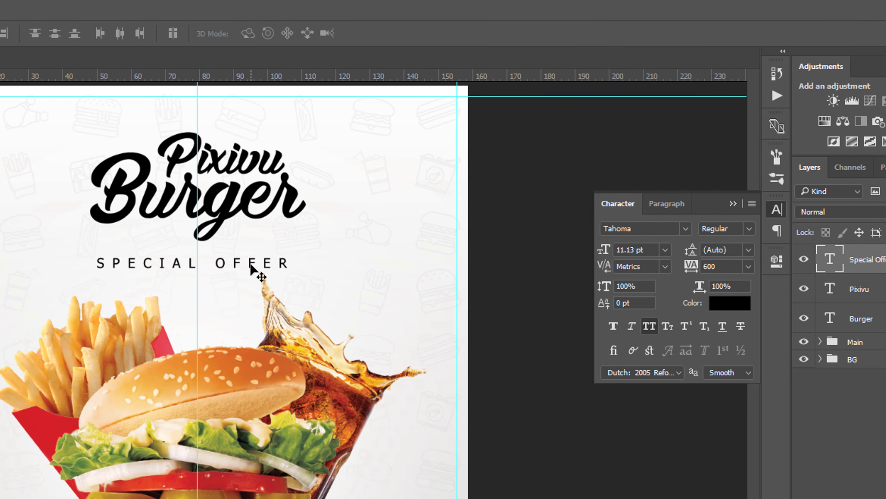
{"action": "left_click_drag", "start_coordinate": [254, 271], "coordinate": [281, 266]}
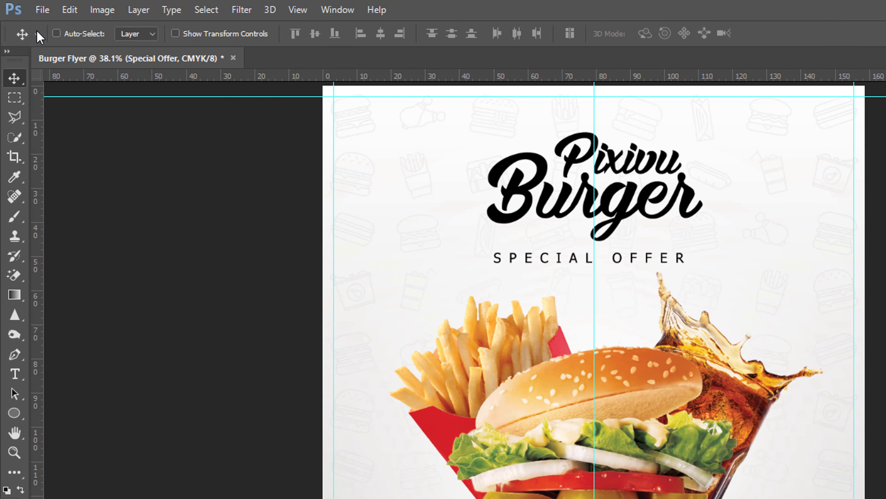
Place the Freepik hot chili logo sheet as an embedded image
{"action": "left_click", "coordinate": [42, 9]}
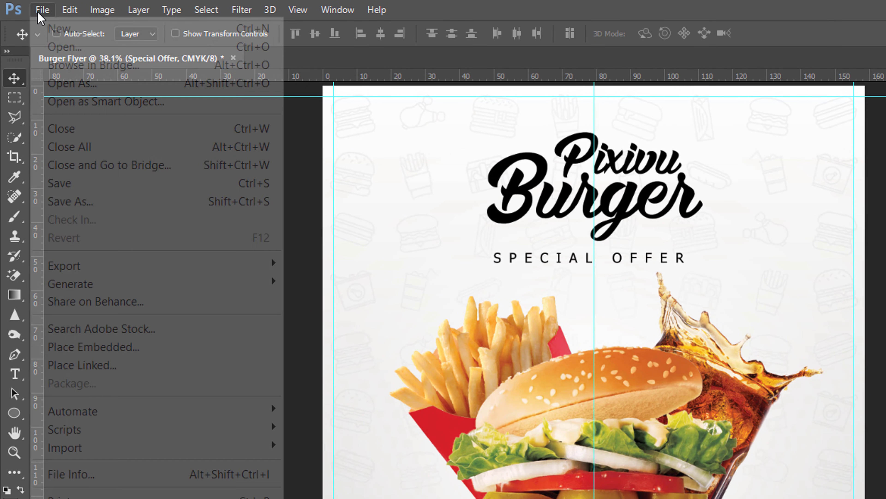
{"action": "left_click", "coordinate": [132, 352]}
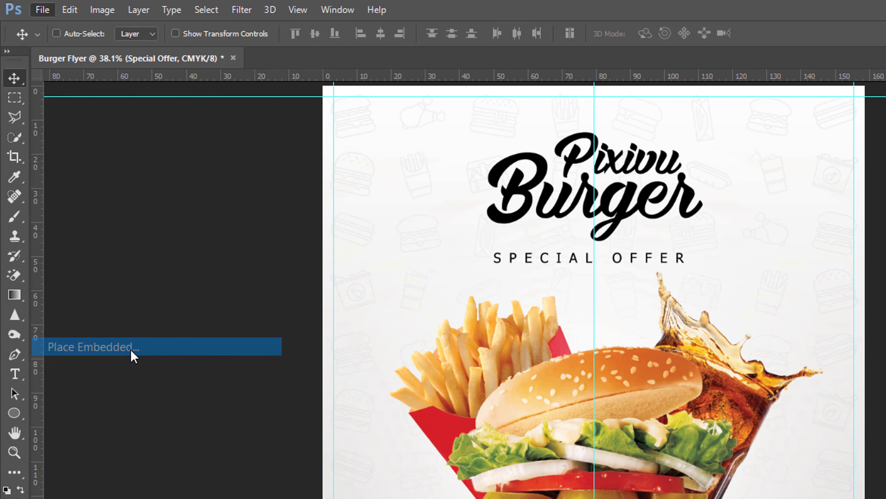
{"action": "double_click", "coordinate": [557, 211]}
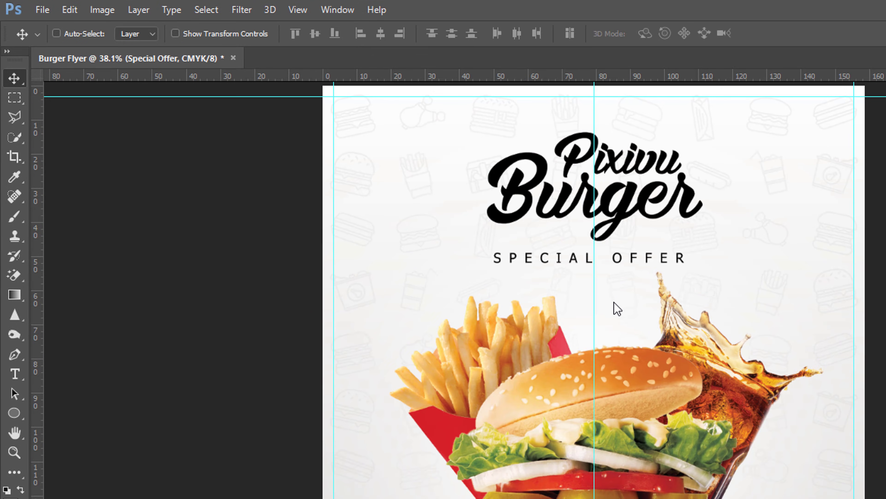
{"action": "key", "text": "Return"}
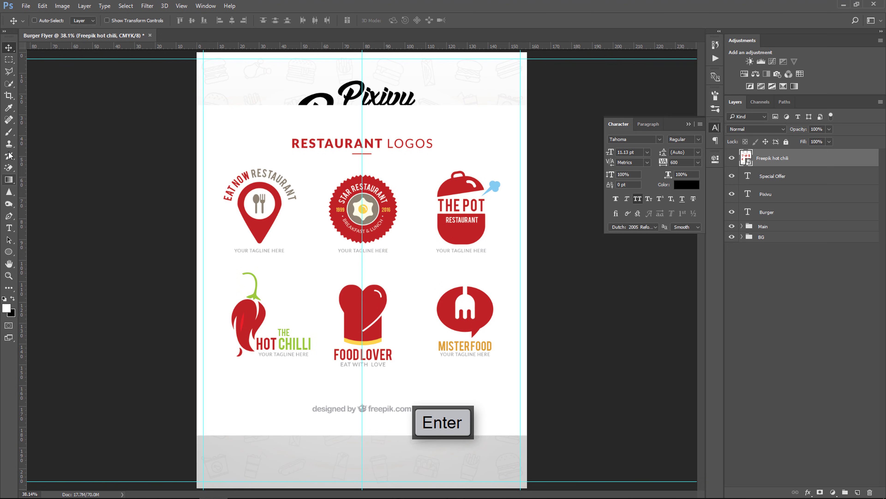
Outline the chilli logo with the Polygonal Lasso and copy it to Layer 3
{"action": "left_click", "coordinate": [9, 72]}
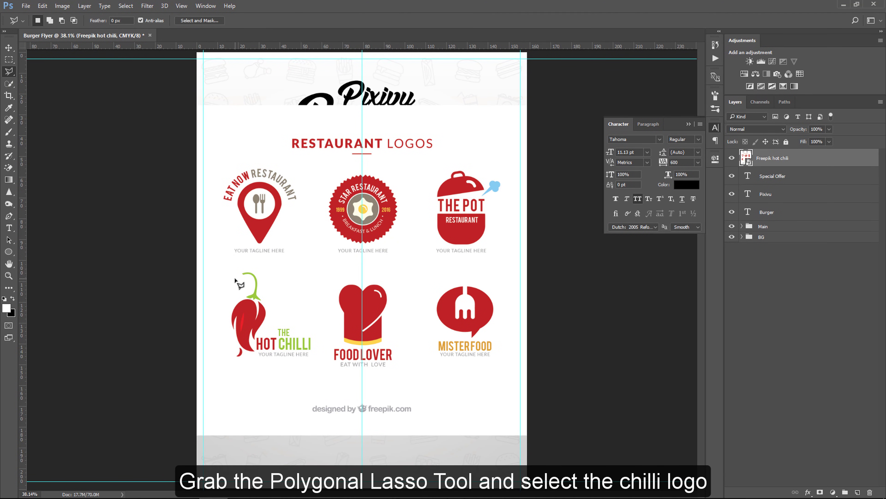
{"action": "left_click", "coordinate": [237, 264]}
{"action": "left_click", "coordinate": [270, 266]}
{"action": "key", "text": "ctrl+equal"}
{"action": "key", "text": "ctrl+equal"}
{"action": "key", "text": "ctrl+equal"}
{"action": "left_click", "coordinate": [267, 320]}
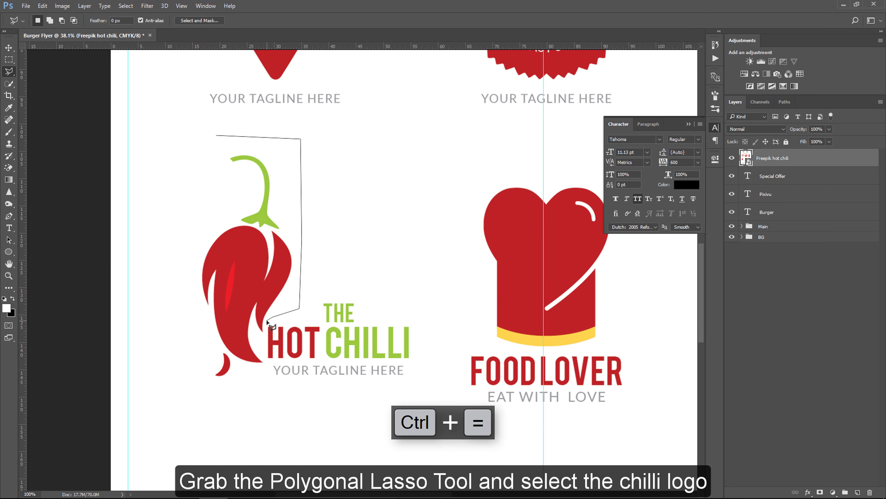
{"action": "left_click", "coordinate": [265, 373]}
{"action": "left_click", "coordinate": [213, 391]}
{"action": "left_click", "coordinate": [165, 286]}
{"action": "left_click", "coordinate": [215, 135]}
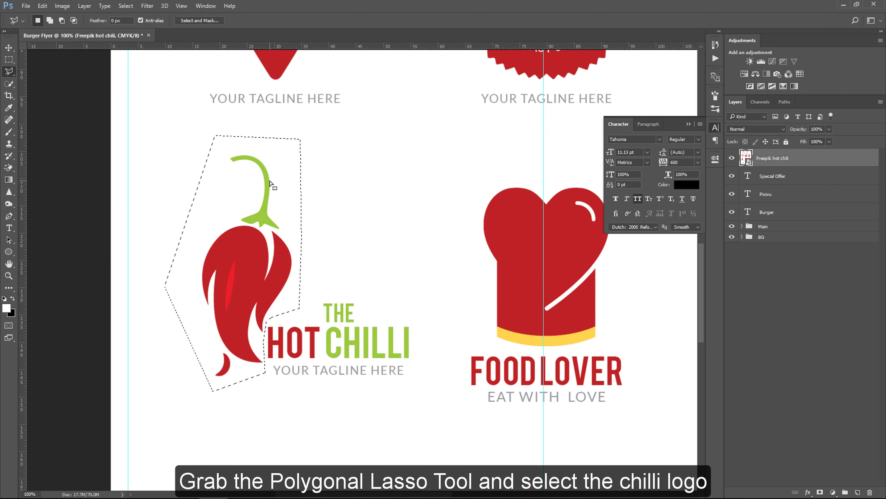
{"action": "key", "text": "ctrl+j"}
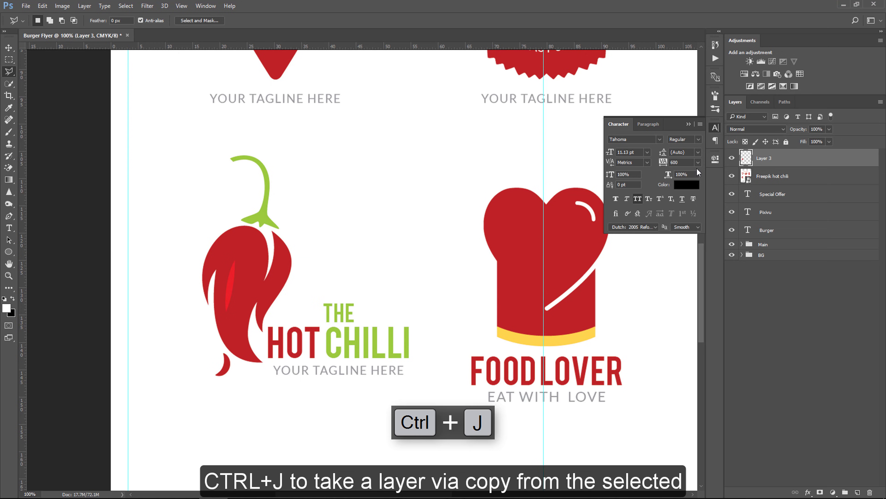
Hide and delete the Freepik hot chili logo sheet layer
{"action": "left_click", "coordinate": [731, 176]}
{"action": "left_click", "coordinate": [787, 177]}
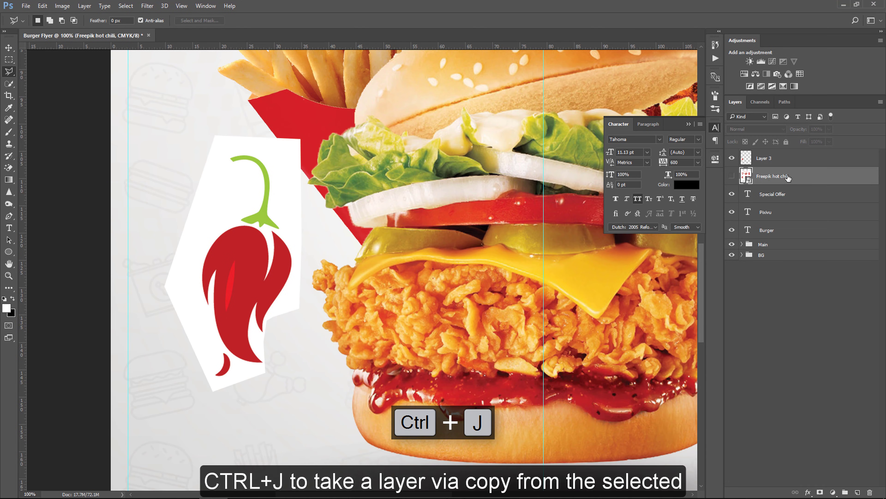
{"action": "key", "text": "Delete"}
Magic-erase the chilli's white backdrop at tolerance 22 and convert Layer 3 to a smart object
{"action": "left_click", "coordinate": [784, 162]}
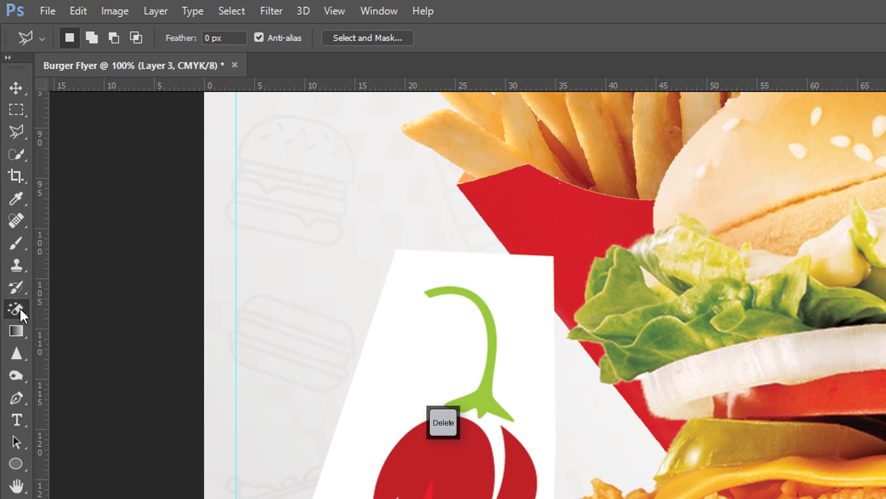
{"action": "left_click", "coordinate": [20, 308]}
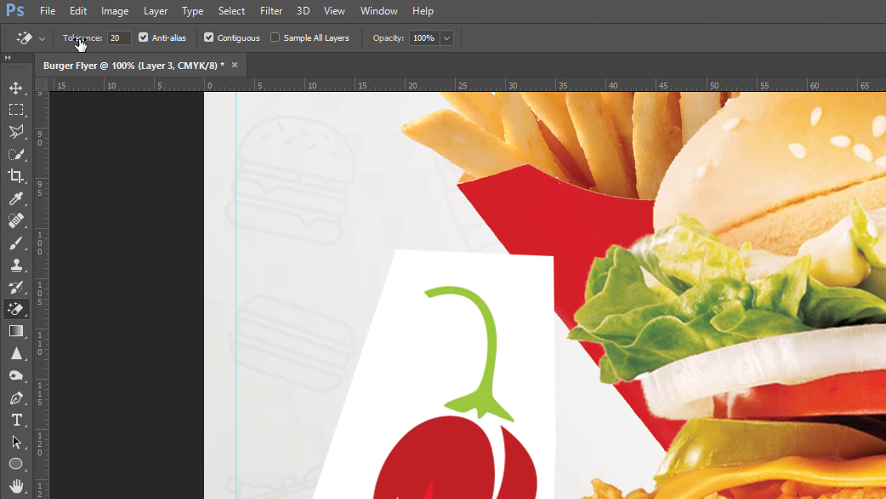
{"action": "left_click_drag", "start_coordinate": [79, 40], "coordinate": [83, 42]}
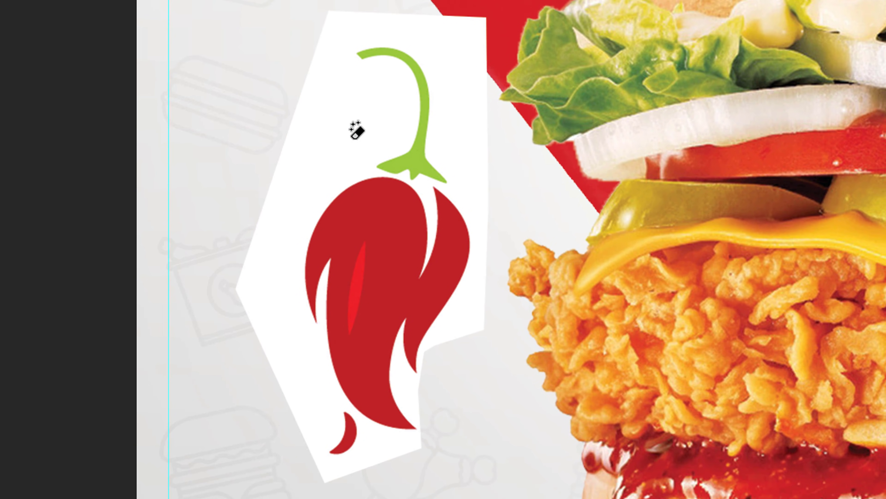
{"action": "left_click", "coordinate": [360, 135]}
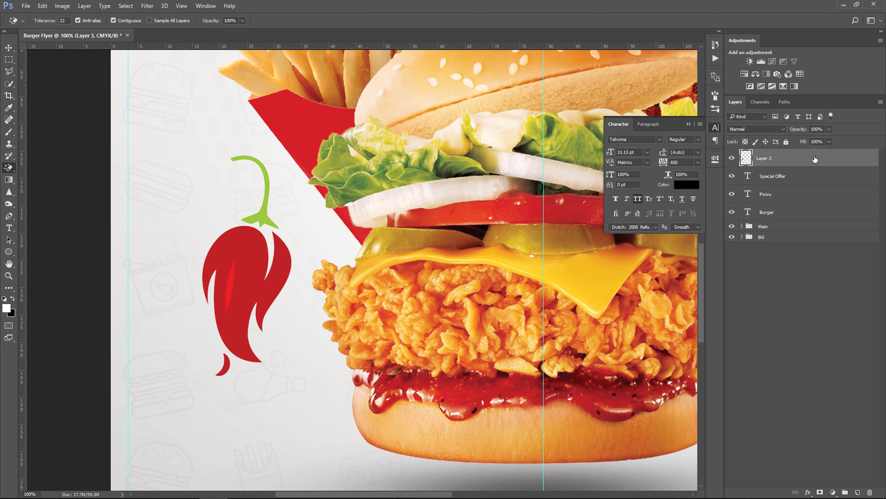
{"action": "right_click", "coordinate": [814, 159]}
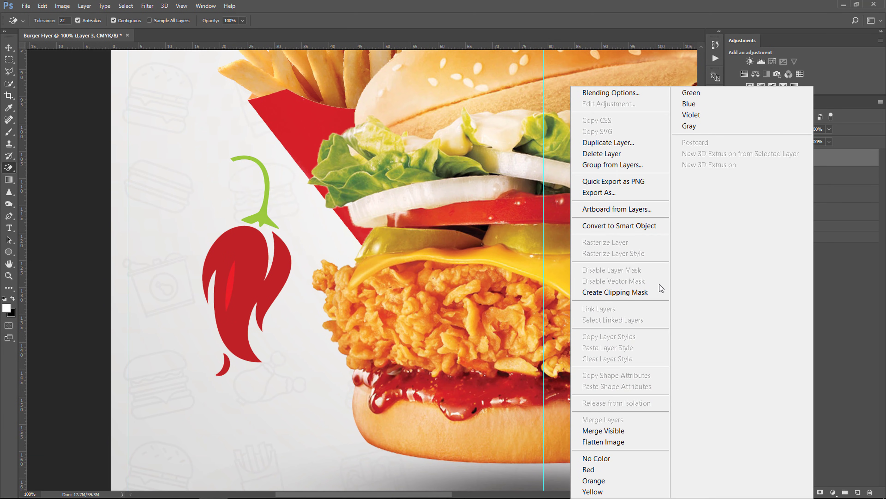
{"action": "left_click", "coordinate": [628, 226]}
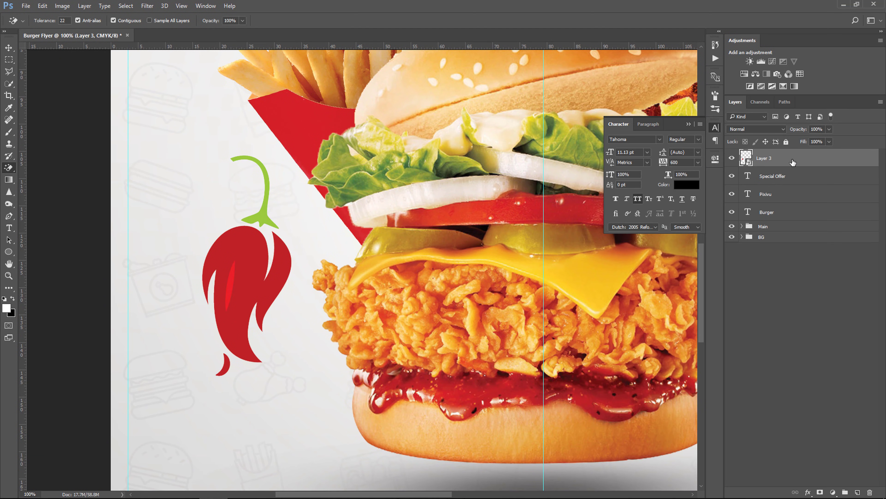
{"action": "key", "text": "ctrl+0"}
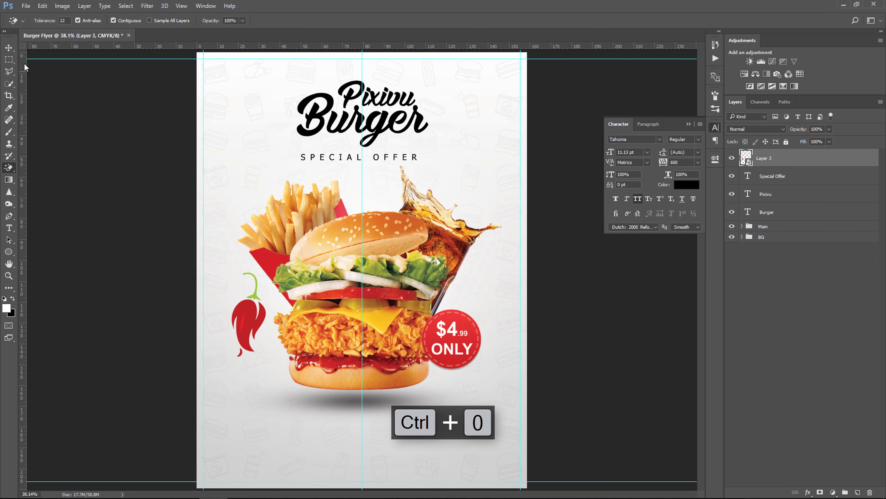
Move the chilli to the upper right beside the title and scale it to about 37%
{"action": "left_click", "coordinate": [9, 47]}
{"action": "mouse_move", "coordinate": [260, 316]}
{"action": "left_mouse_down"}
{"action": "mouse_move", "coordinate": [486, 147]}
{"action": "mouse_move", "coordinate": [495, 128]}
{"action": "left_mouse_up"}
{"action": "key", "text": "ctrl+t"}
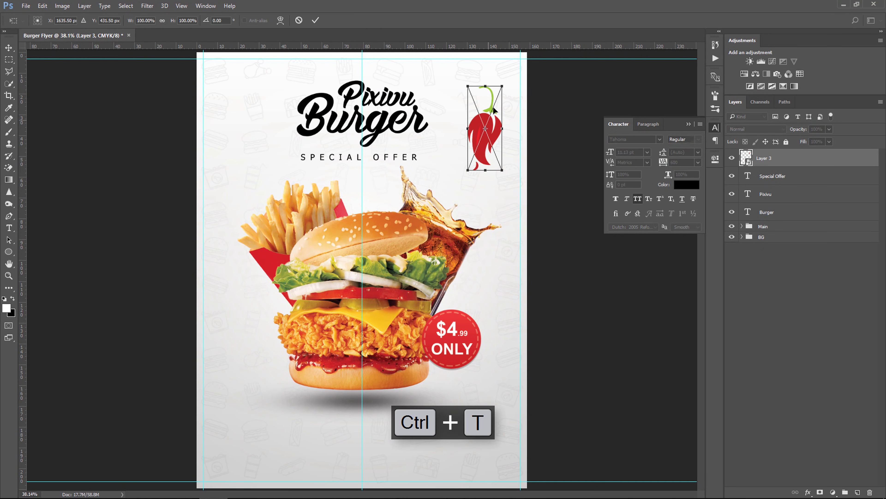
{"action": "left_click_drag", "start_coordinate": [502, 86], "coordinate": [491, 125]}
{"action": "key", "text": "Return"}
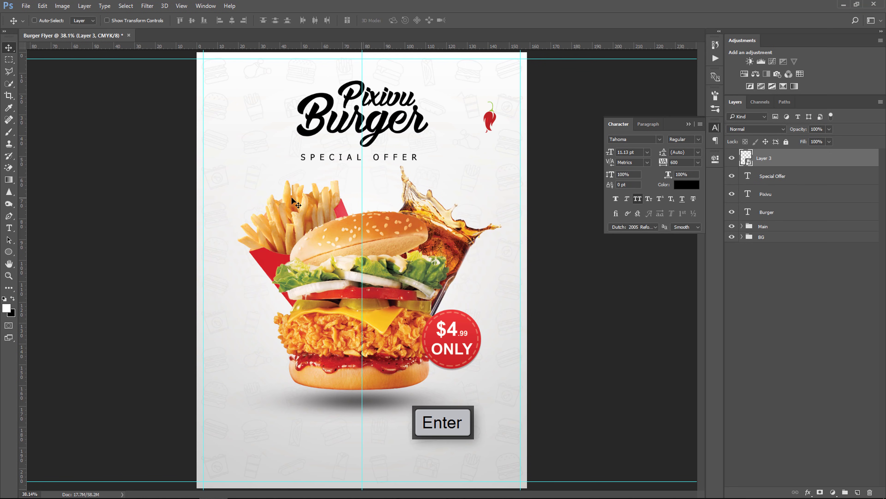
{"action": "left_click", "coordinate": [9, 228]}
Add a two-line 'SPICY AVAILABE' caption below the chilli at 7 pt, tracking 140
{"action": "left_click", "coordinate": [480, 147]}
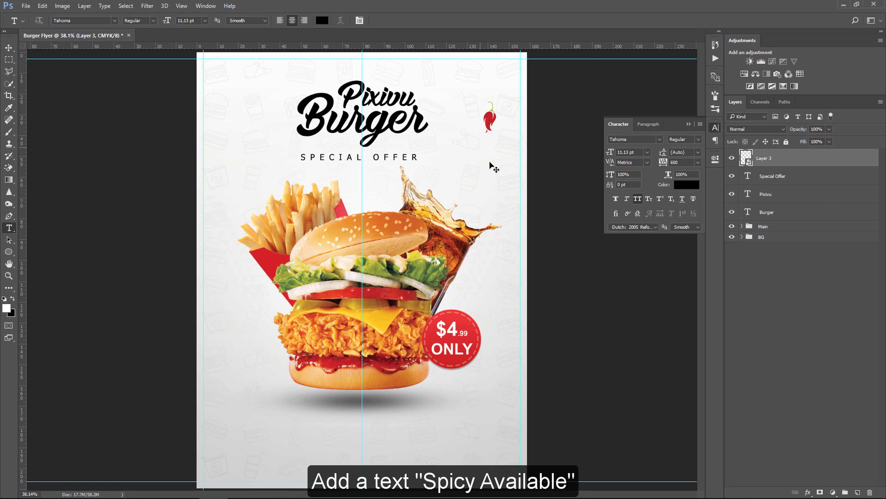
{"action": "type", "text": "SPICY"}
{"action": "key", "text": "Return"}
{"action": "type", "text": "AVAILABE"}
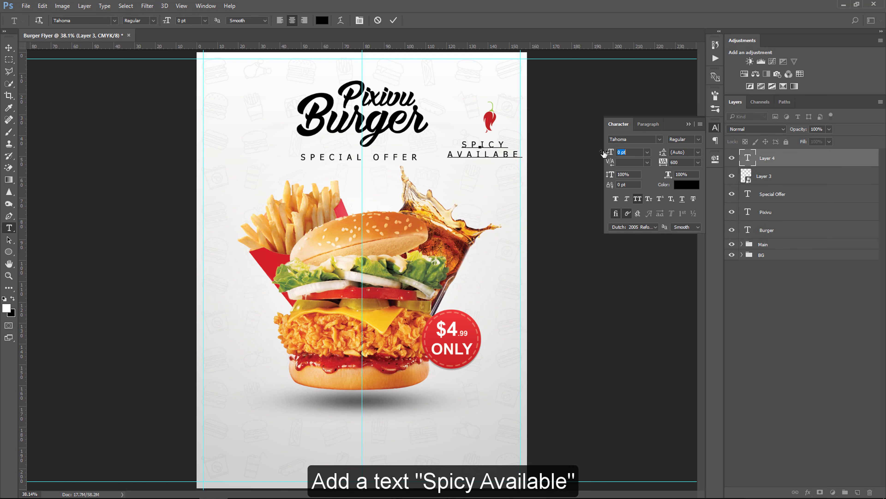
{"action": "key", "text": "ctrl+a"}
{"action": "left_click", "coordinate": [682, 162]}
{"action": "type", "text": "140"}
{"action": "key", "text": "Return"}
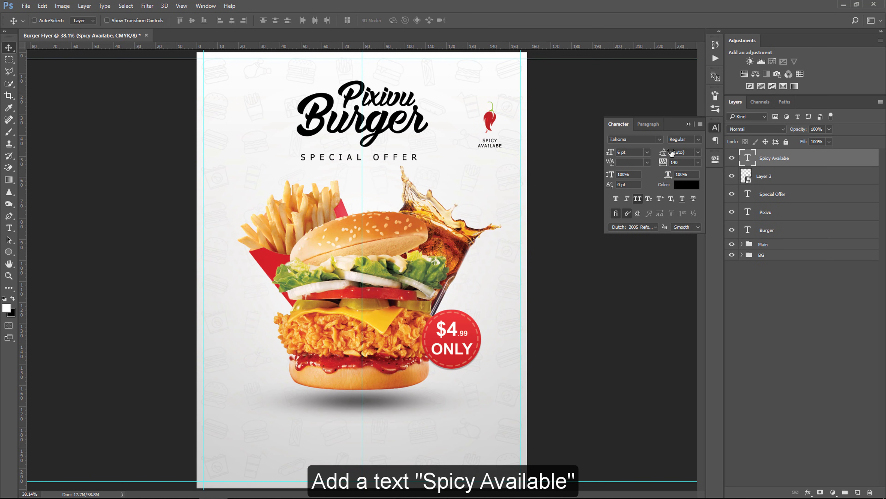
{"action": "left_click", "coordinate": [629, 152]}
{"action": "type", "text": "7"}
{"action": "key", "text": "Return"}
{"action": "key", "text": "ctrl+Return"}
Move the chilli and its caption down slightly together
{"action": "key", "text": "v"}
{"action": "left_click", "coordinate": [764, 176], "text": "shift"}
{"action": "left_click_drag", "start_coordinate": [506, 175], "coordinate": [506, 183]}
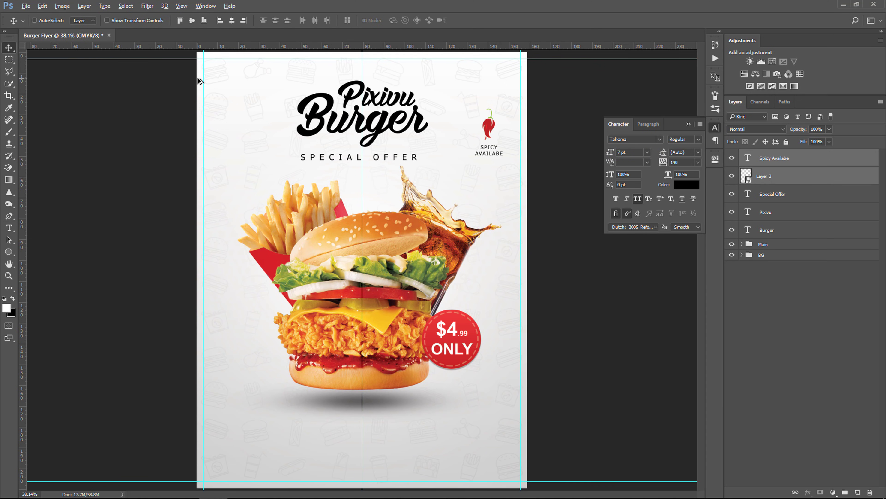
Show the rulers and set their units to millimetres
{"action": "scroll", "coordinate": [198, 81], "scroll_direction": "up", "scroll_amount": 5}
{"action": "scroll", "coordinate": [296, 144], "scroll_direction": "up", "scroll_amount": 3}
{"action": "scroll", "coordinate": [298, 153], "scroll_direction": "up", "scroll_amount": 3}
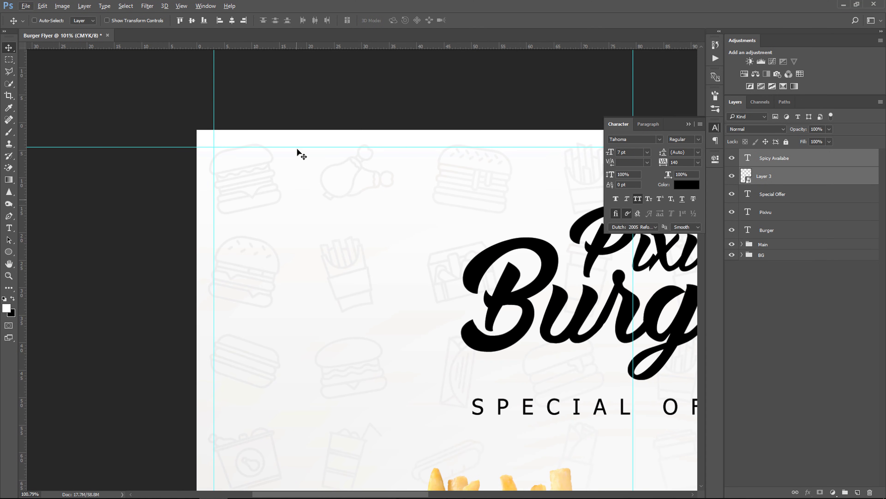
{"action": "scroll", "coordinate": [297, 153], "scroll_direction": "down", "scroll_amount": 1}
{"action": "scroll", "coordinate": [297, 152], "scroll_direction": "down", "scroll_amount": 1}
{"action": "scroll", "coordinate": [297, 153], "scroll_direction": "down", "scroll_amount": 1}
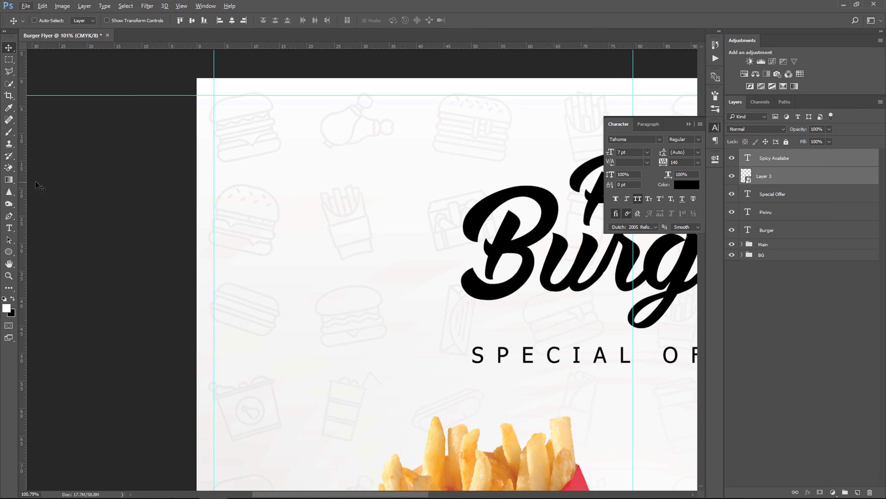
{"action": "key", "text": "ctrl+h"}
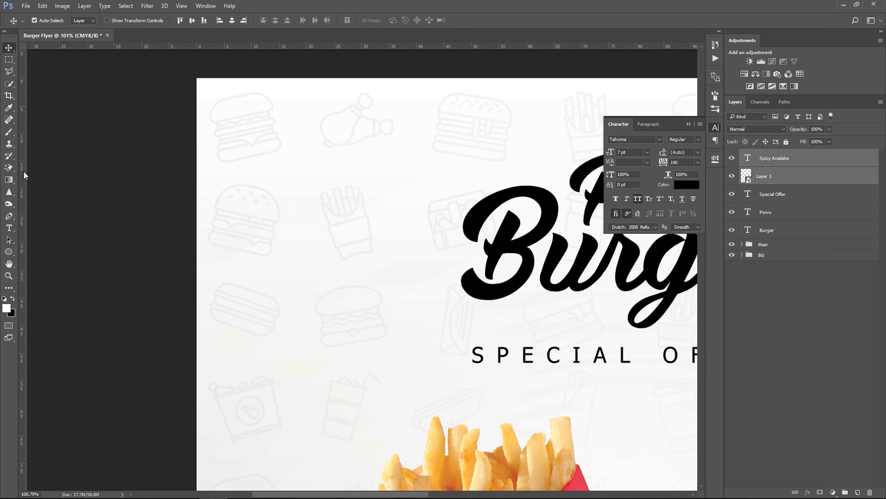
{"action": "key", "text": "ctrl+h"}
{"action": "key", "text": "ctrl+r"}
{"action": "key", "text": "ctrl+r"}
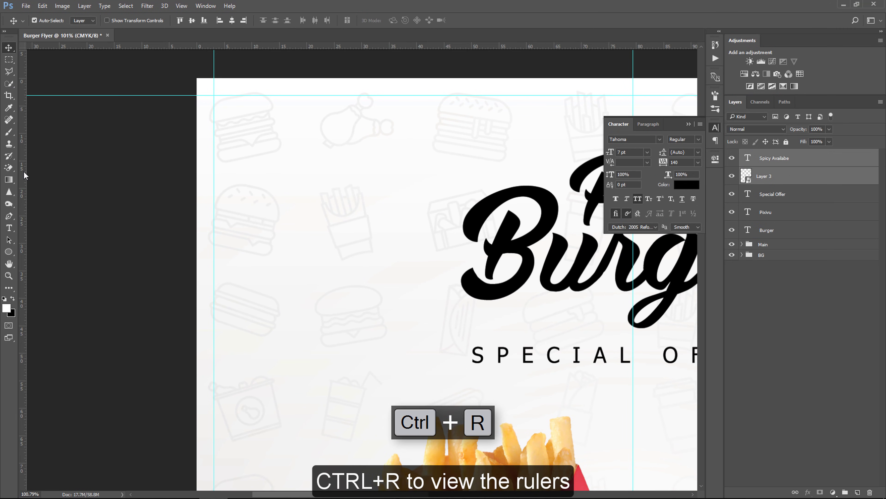
{"action": "key", "text": "ctrl+r"}
{"action": "key", "text": "ctrl+r"}
{"action": "right_click", "coordinate": [23, 172]}
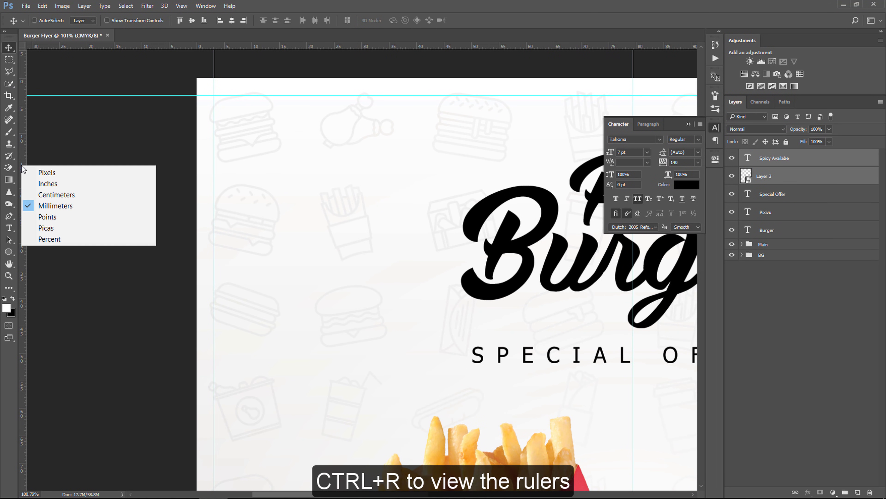
{"action": "left_click", "coordinate": [58, 207]}
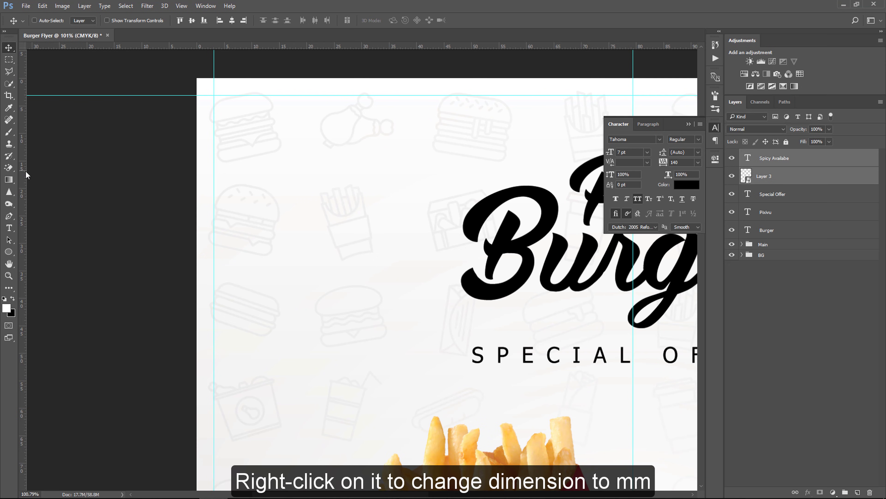
Add three vertical guides at about 8, 16 and 24 mm near the left edge
{"action": "left_click_drag", "start_coordinate": [26, 174], "coordinate": [243, 178]}
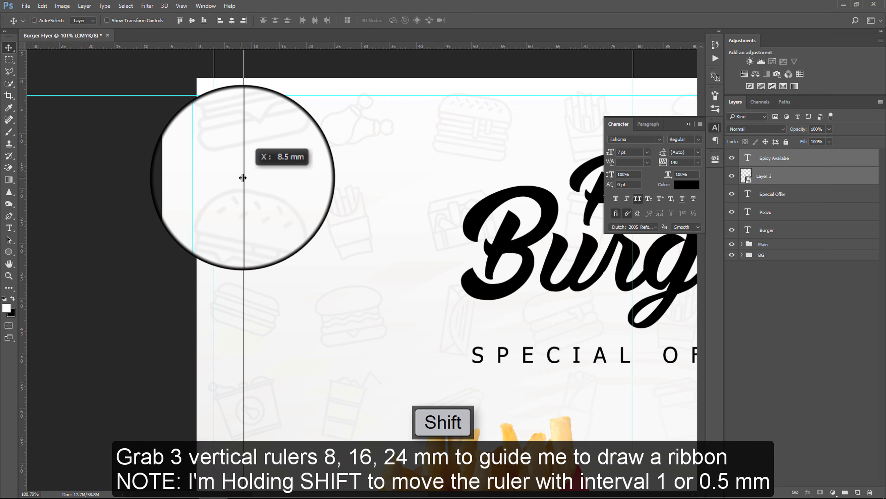
{"action": "left_click_drag", "start_coordinate": [243, 178], "coordinate": [240, 178]}
{"action": "left_click_drag", "start_coordinate": [24, 194], "coordinate": [285, 189]}
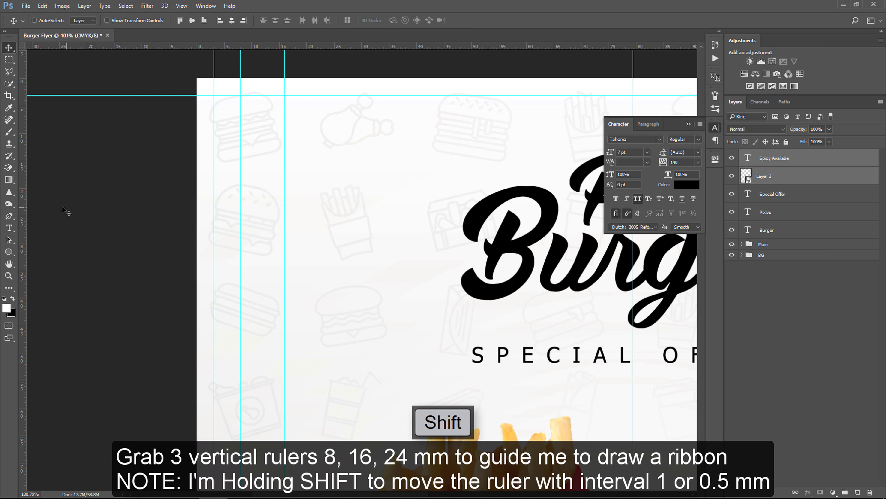
{"action": "left_click_drag", "start_coordinate": [22, 203], "coordinate": [335, 197]}
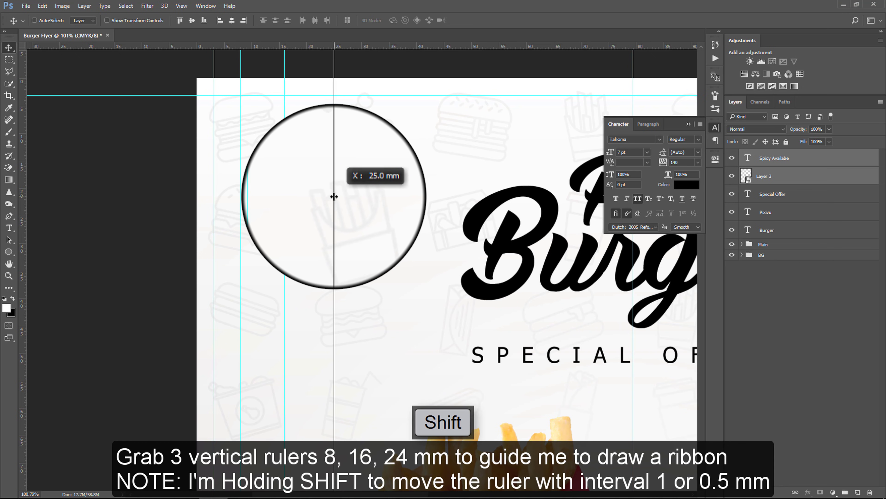
{"action": "left_click_drag", "start_coordinate": [335, 197], "coordinate": [330, 198]}
Add horizontal guides at about 27.1 mm and 19.4 mm
{"action": "key", "text": "ctrl+minus"}
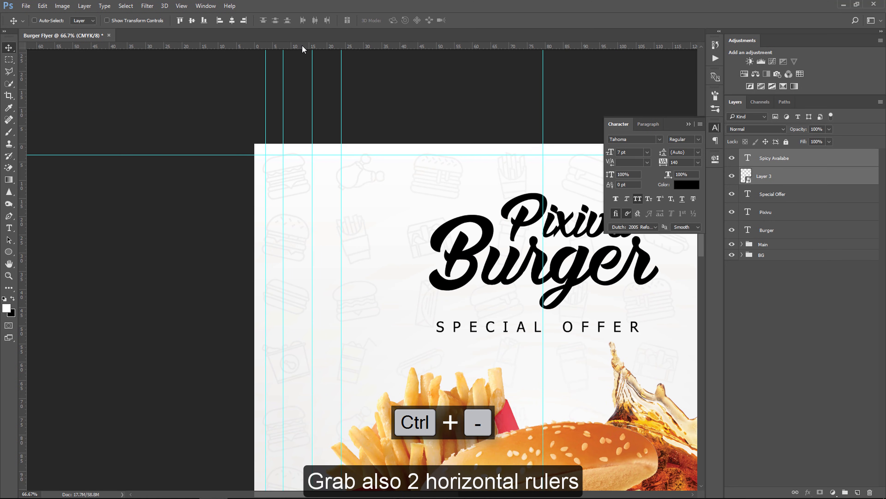
{"action": "left_click_drag", "start_coordinate": [302, 47], "coordinate": [335, 246]}
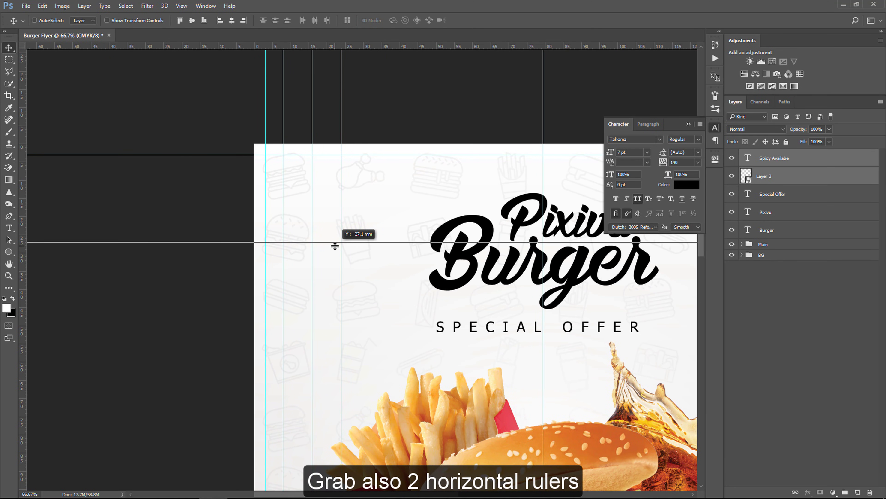
{"action": "left_click_drag", "start_coordinate": [335, 246], "coordinate": [335, 246]}
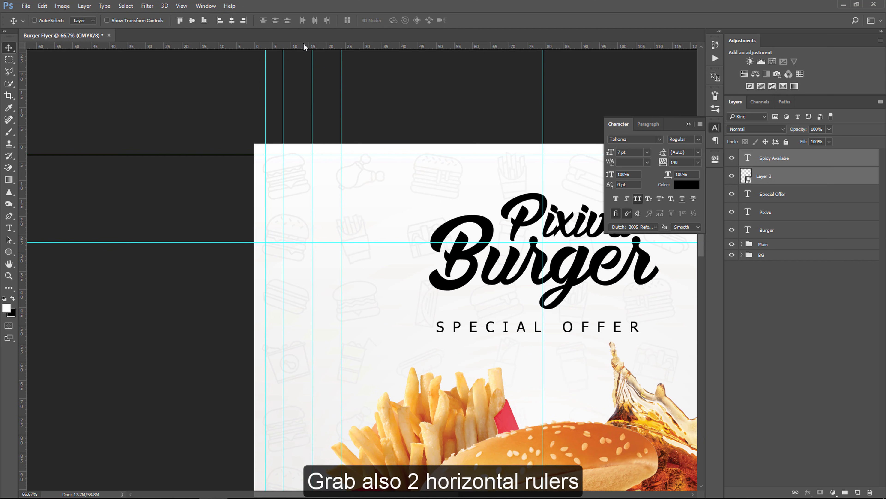
{"action": "left_click_drag", "start_coordinate": [304, 47], "coordinate": [321, 215]}
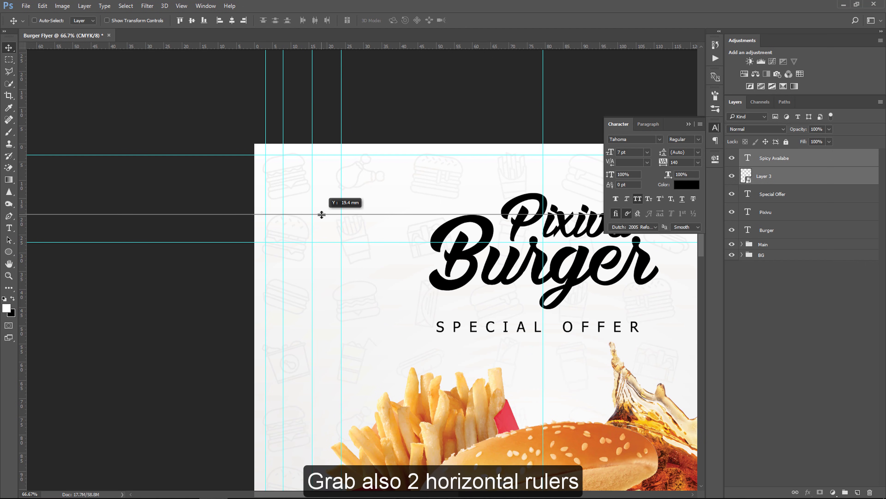
{"action": "left_click_drag", "start_coordinate": [322, 214], "coordinate": [321, 216]}
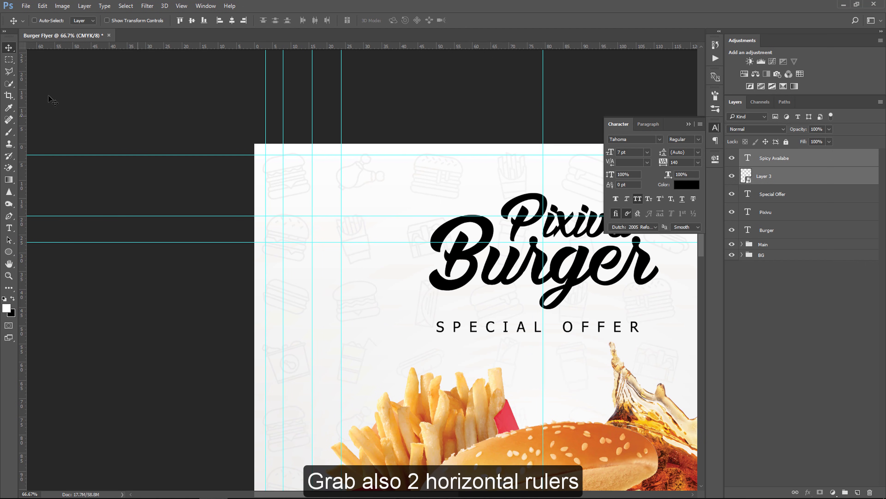
Draw a closed, tall ribbon shape with a V-notched bottom along the top-left guides as Shape 1
{"action": "left_click", "coordinate": [11, 218]}
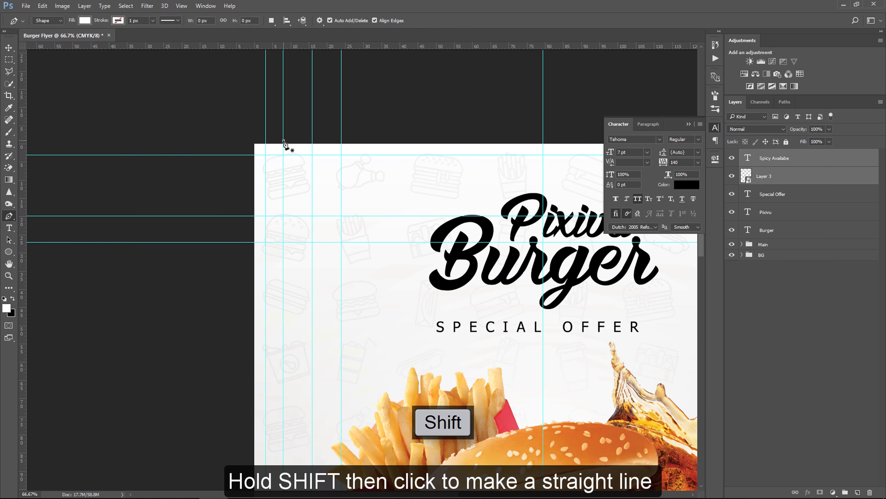
{"action": "left_click", "coordinate": [283, 141], "text": "shift"}
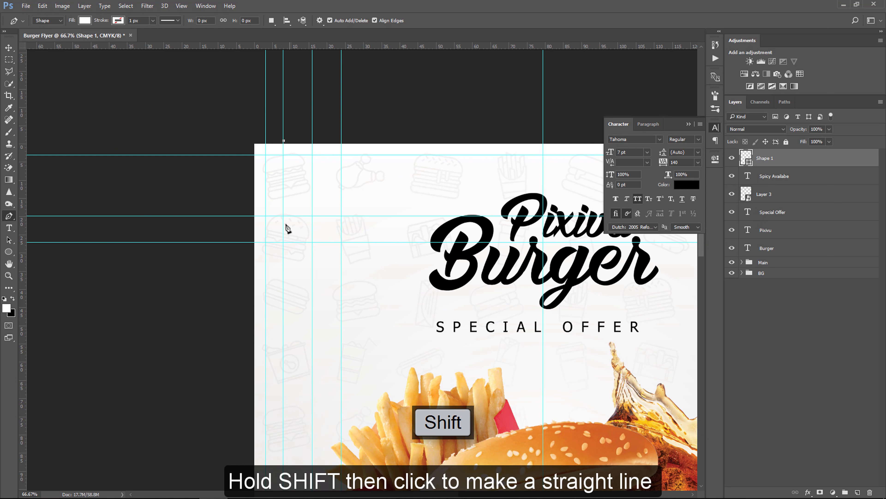
{"action": "left_click", "coordinate": [284, 242], "text": "shift"}
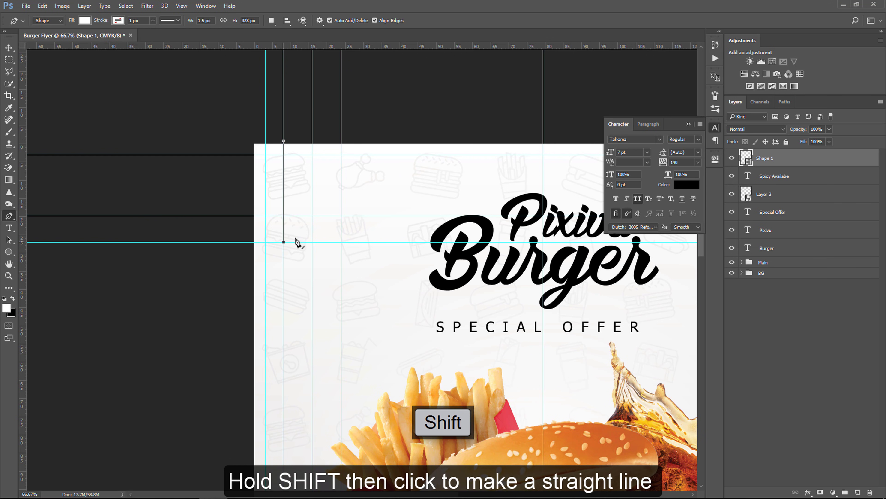
{"action": "left_click", "coordinate": [313, 216]}
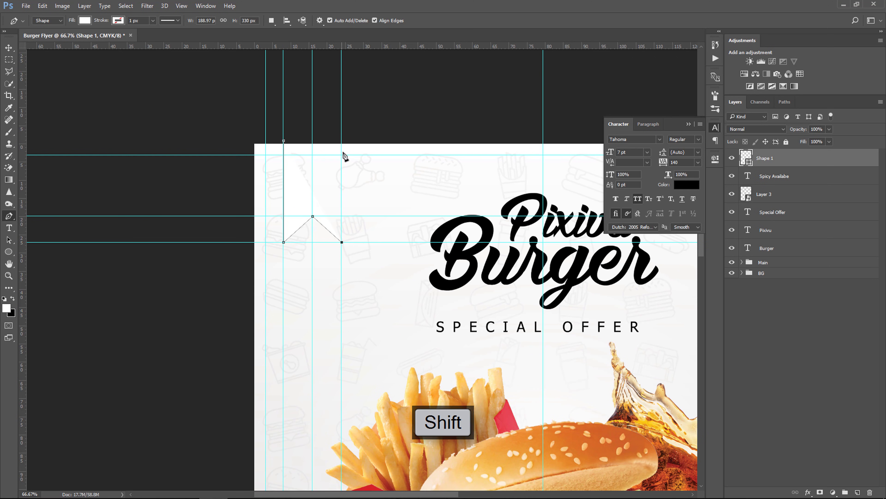
{"action": "left_click", "coordinate": [342, 139], "text": "shift"}
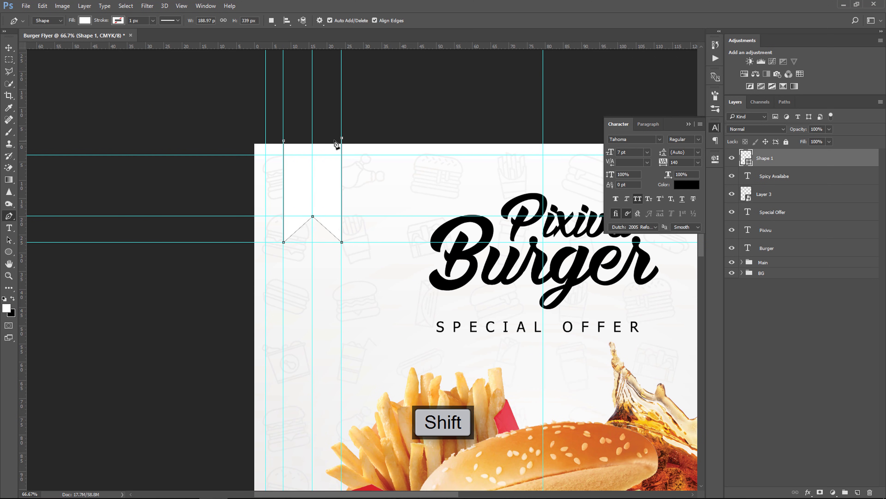
{"action": "left_click", "coordinate": [284, 141]}
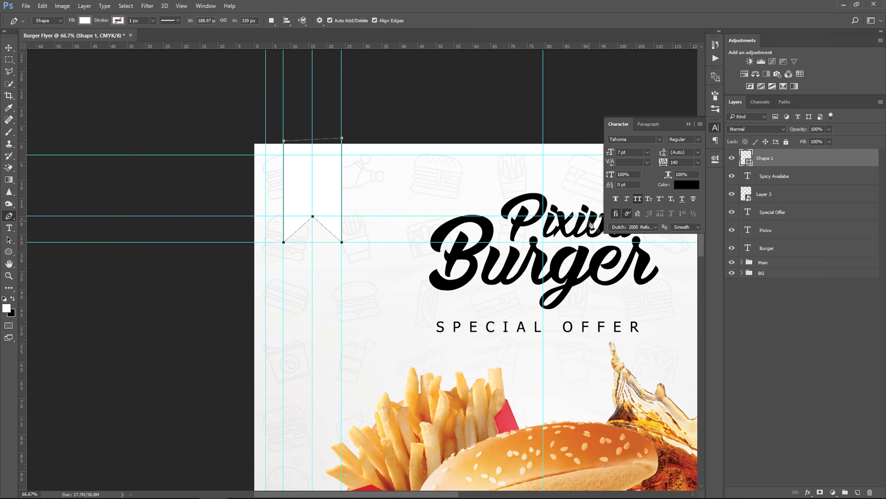
{"action": "left_click", "coordinate": [810, 317]}
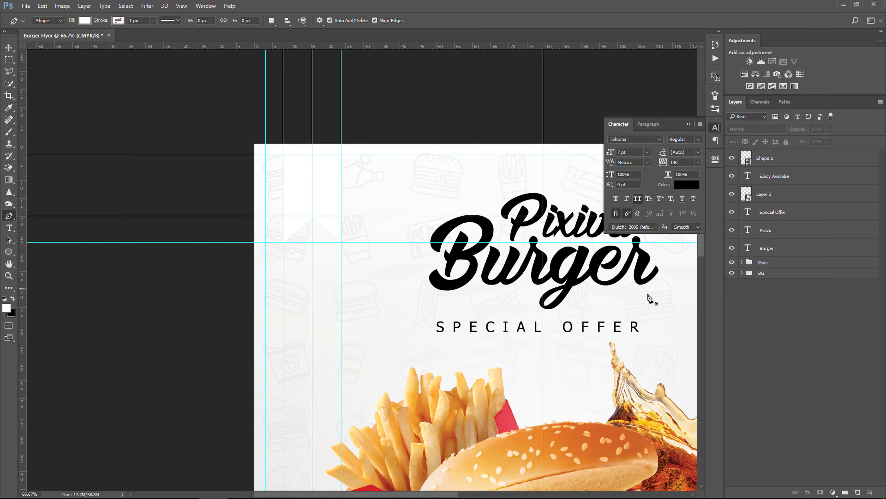
Copy Ellipse 1's red gradient and drop shadow style onto the Shape 1 ribbon
{"action": "key", "text": "ctrl+0"}
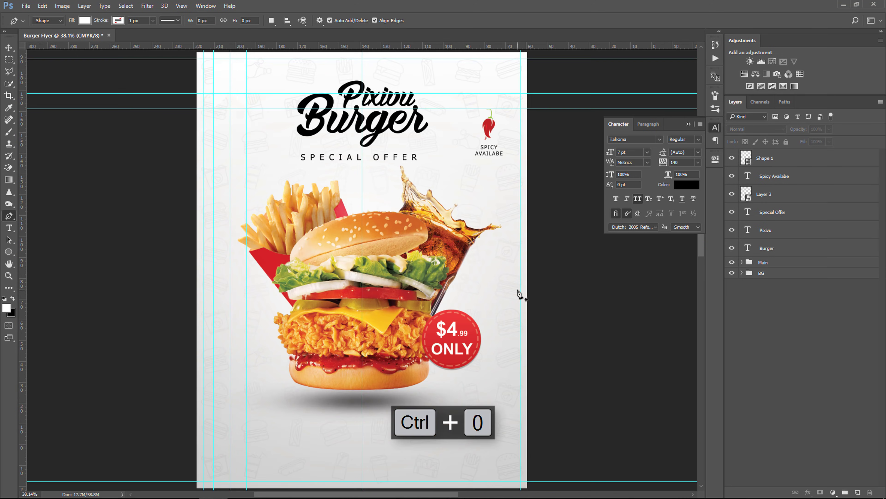
{"action": "left_click", "coordinate": [742, 262]}
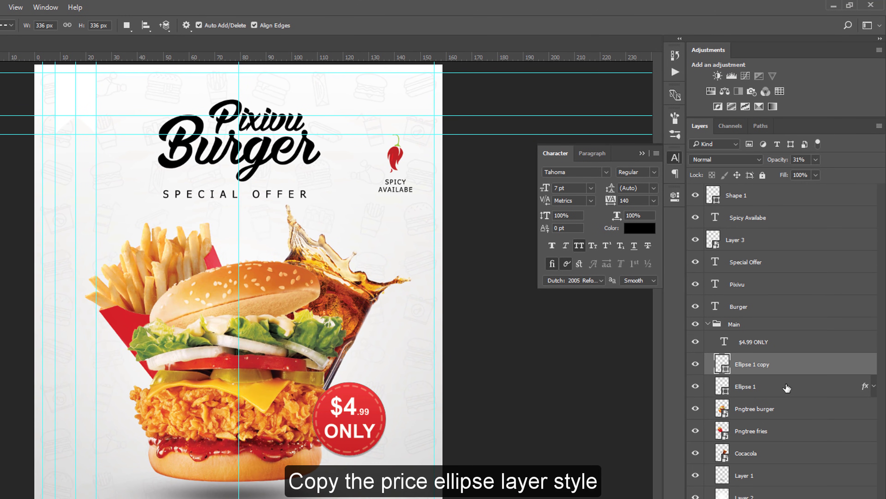
{"action": "right_click", "coordinate": [813, 386]}
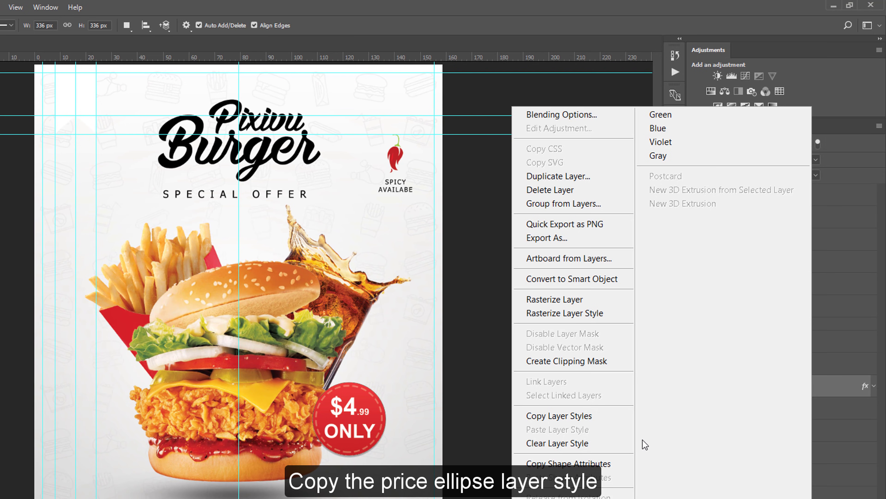
{"action": "left_click", "coordinate": [595, 417]}
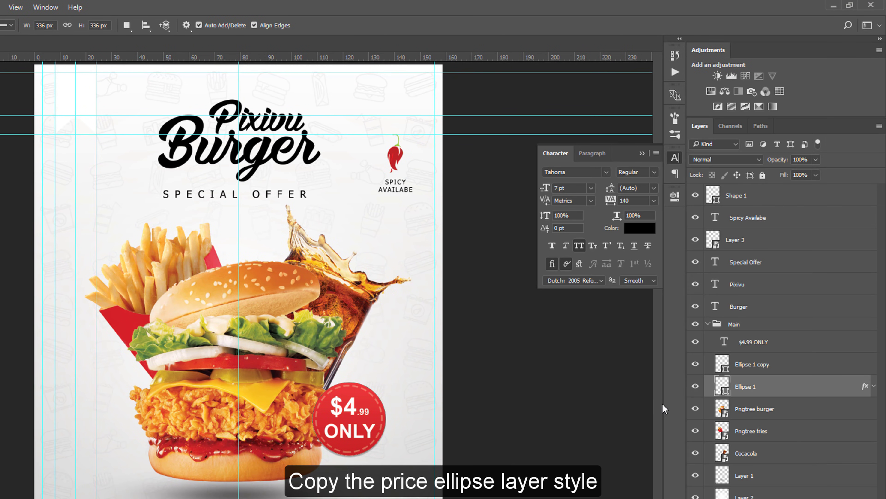
{"action": "right_click", "coordinate": [779, 204]}
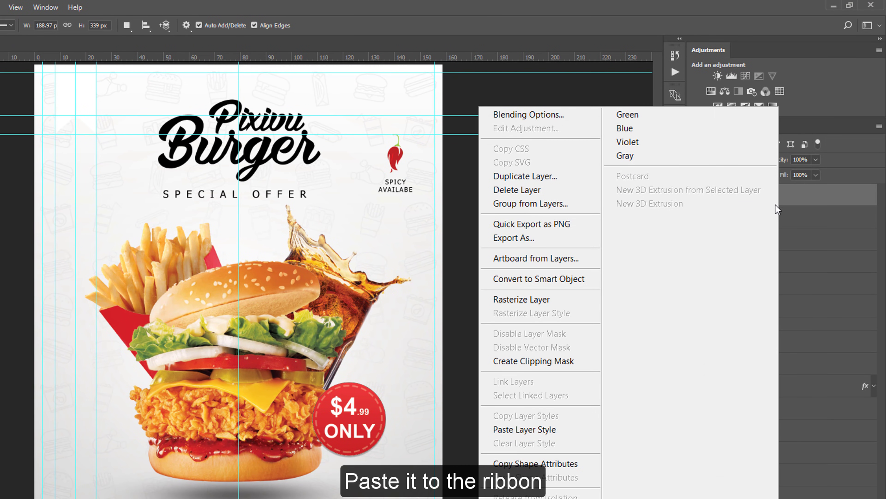
{"action": "left_click", "coordinate": [546, 431]}
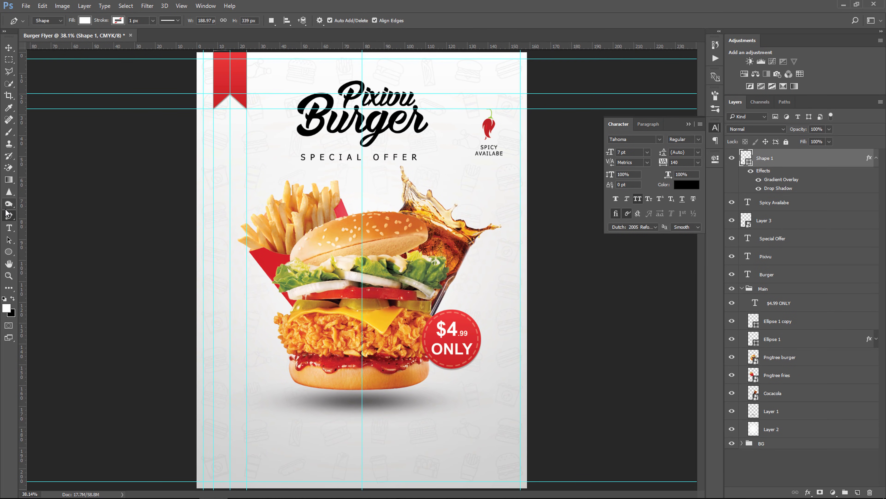
Add a two-line 'FREE' / 'DELIVERY' text layer beside the ribbon
{"action": "left_click", "coordinate": [9, 227]}
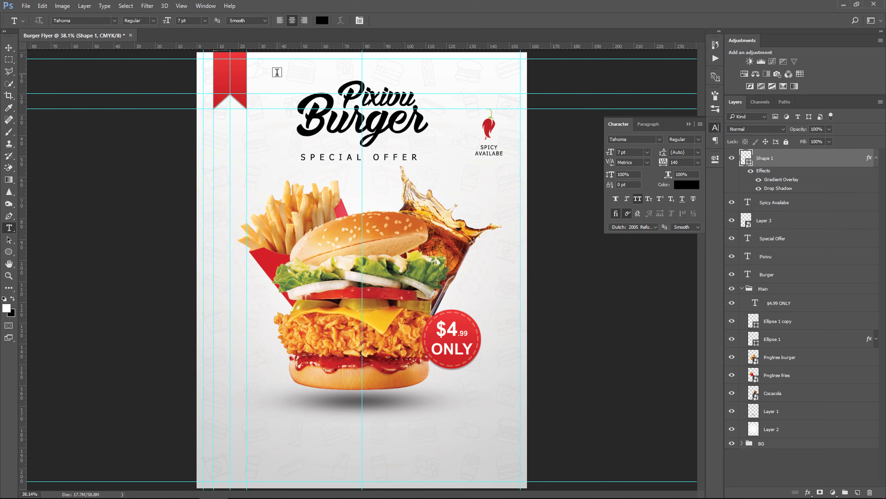
{"action": "left_click", "coordinate": [259, 71]}
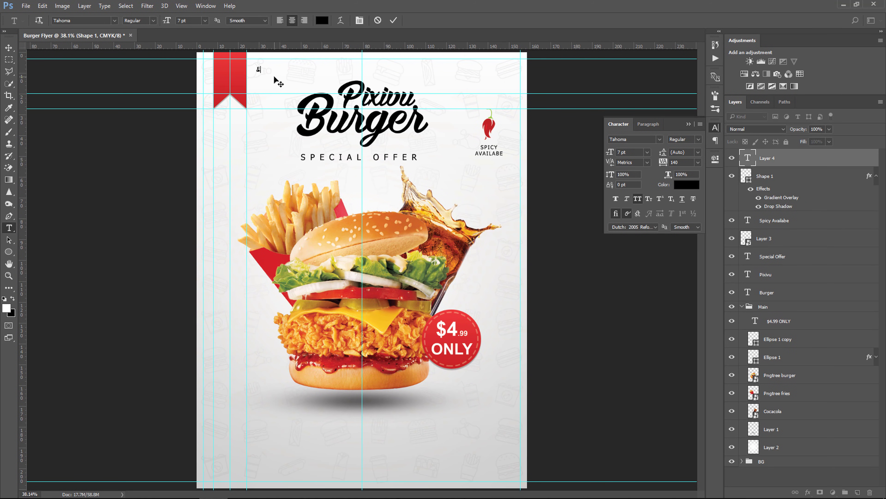
{"action": "type", "text": "FREE"}
{"action": "key", "text": "shift+Return"}
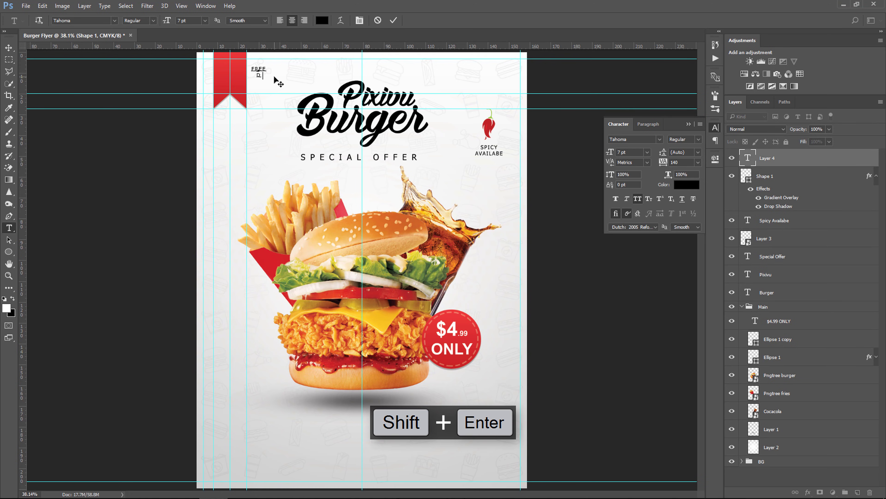
{"action": "type", "text": "EK"}
{"action": "key", "text": "BackSpace"}
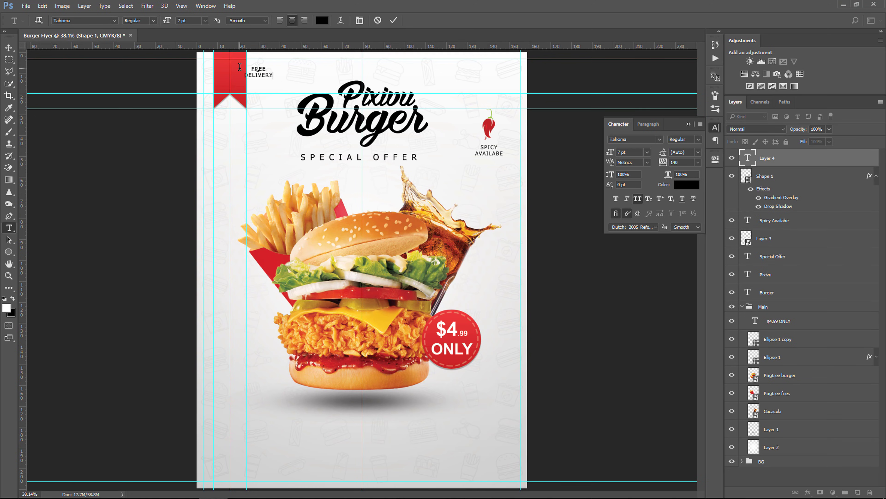
{"action": "scroll", "coordinate": [254, 66], "scroll_direction": "up", "scroll_amount": 3}
{"action": "scroll", "coordinate": [253, 66], "scroll_direction": "up", "scroll_amount": 3}
{"action": "scroll", "coordinate": [253, 67], "scroll_direction": "up", "scroll_amount": 3}
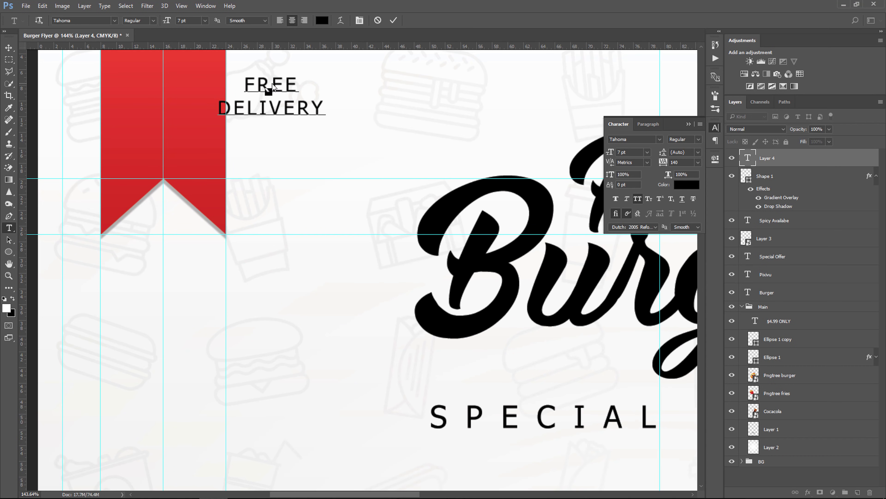
Make FREE 16 pt Bold, enlarge DELIVERY, and move the text onto the ribbon
{"action": "double_click", "coordinate": [266, 82]}
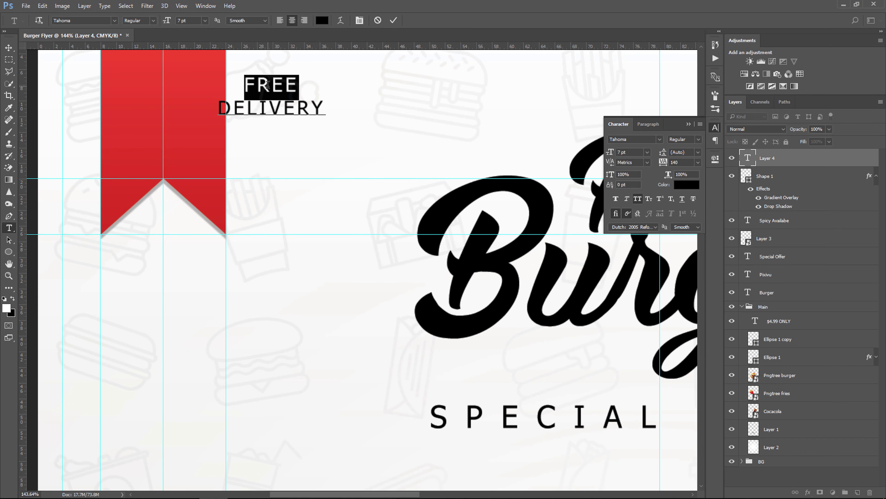
{"action": "left_click_drag", "start_coordinate": [167, 21], "coordinate": [172, 22]}
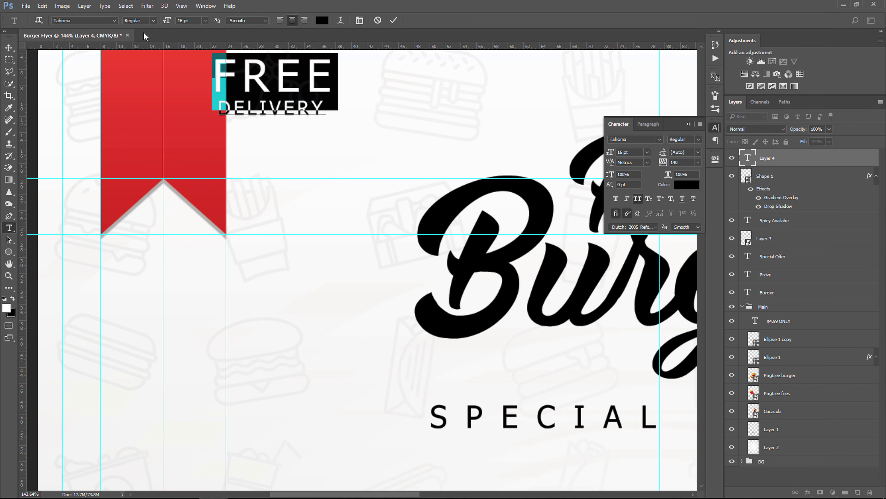
{"action": "left_click", "coordinate": [152, 20]}
{"action": "left_click", "coordinate": [147, 35]}
{"action": "double_click", "coordinate": [272, 109]}
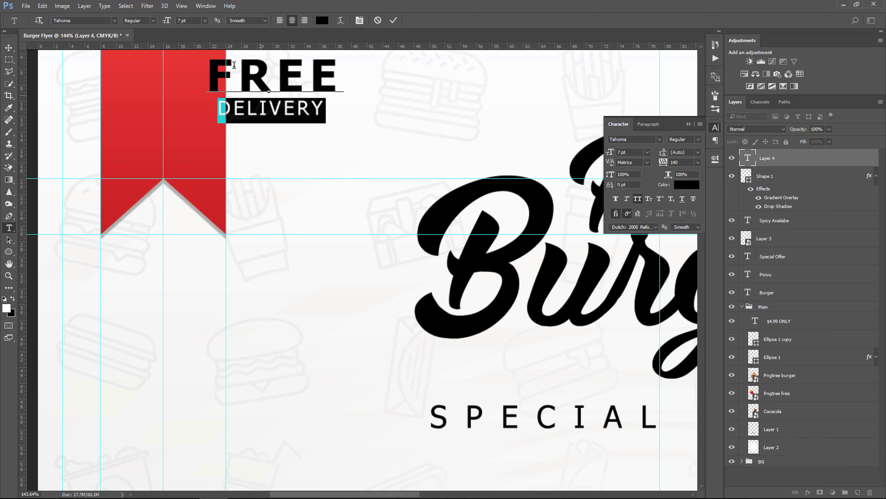
{"action": "left_click_drag", "start_coordinate": [179, 21], "coordinate": [187, 21]}
{"action": "left_click", "coordinate": [9, 47]}
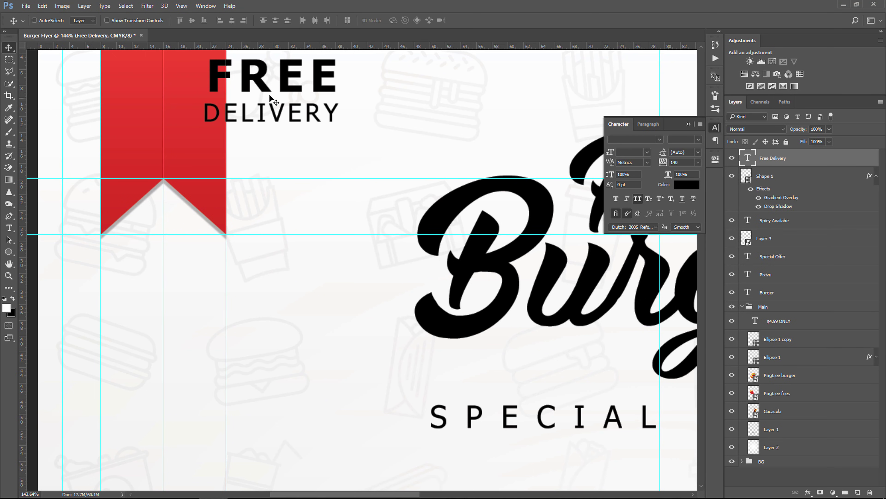
{"action": "left_click_drag", "start_coordinate": [265, 90], "coordinate": [156, 97]}
Scale the FREE DELIVERY text to about 85% and position it on the ribbon
{"action": "key", "text": "ctrl+t"}
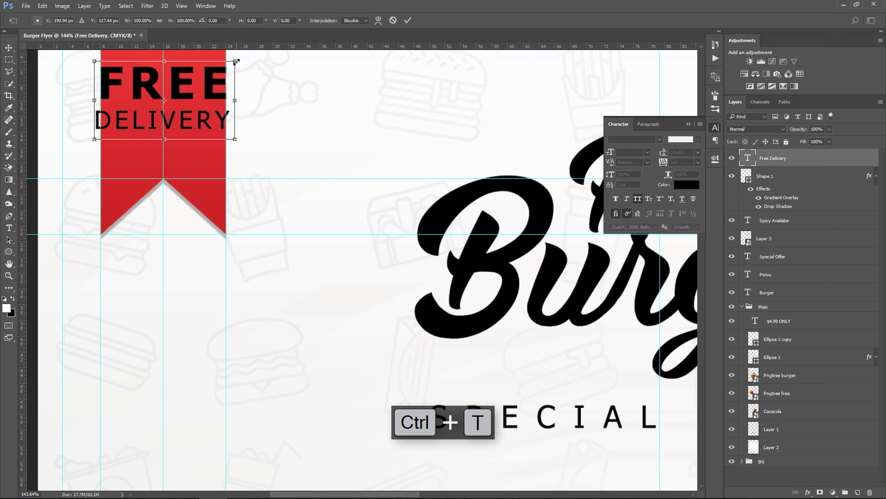
{"action": "left_click_drag", "start_coordinate": [236, 62], "coordinate": [228, 69]}
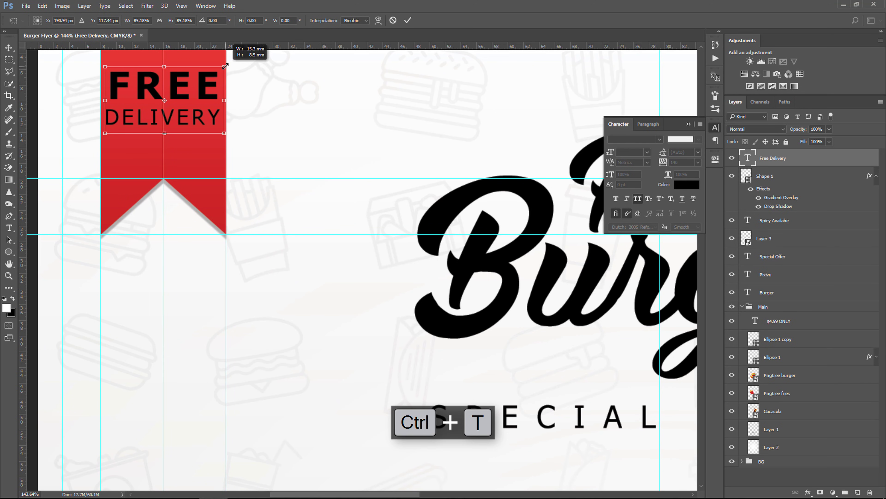
{"action": "left_click_drag", "start_coordinate": [197, 109], "coordinate": [195, 112]}
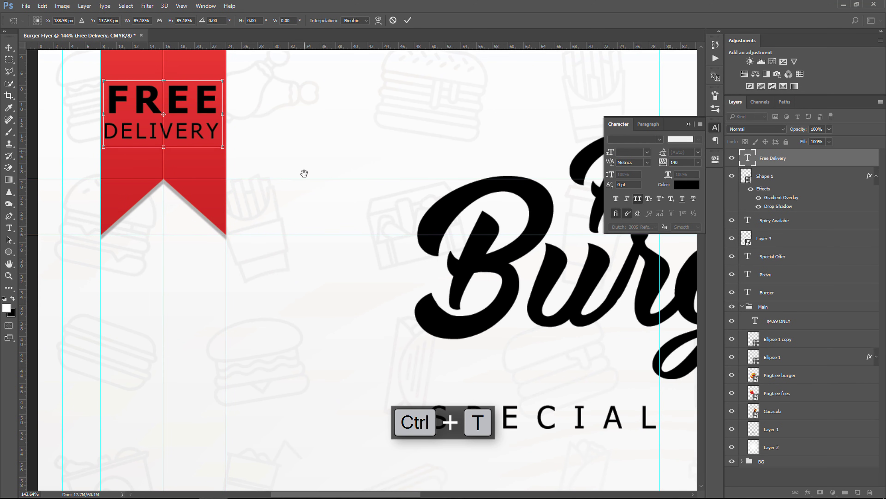
{"action": "scroll", "coordinate": [308, 192], "scroll_direction": "up", "scroll_amount": 3}
{"action": "key", "text": "Return"}
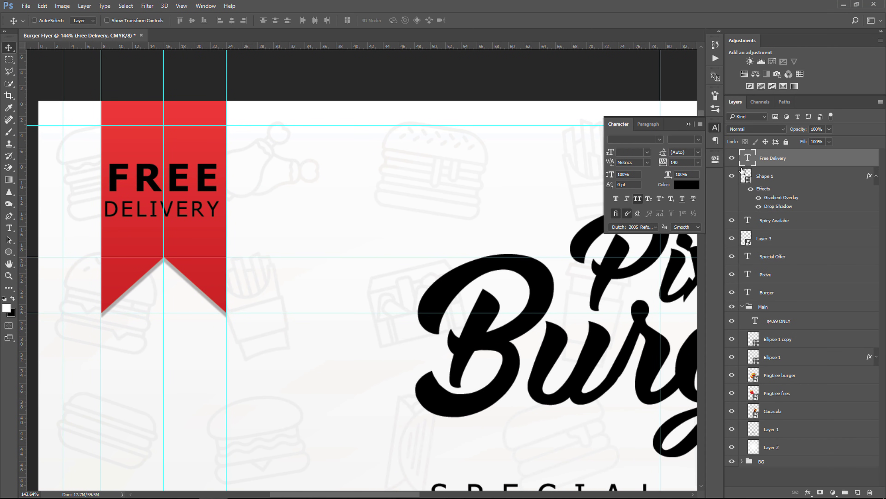
Recolour all the FREE DELIVERY text white
{"action": "double_click", "coordinate": [747, 157]}
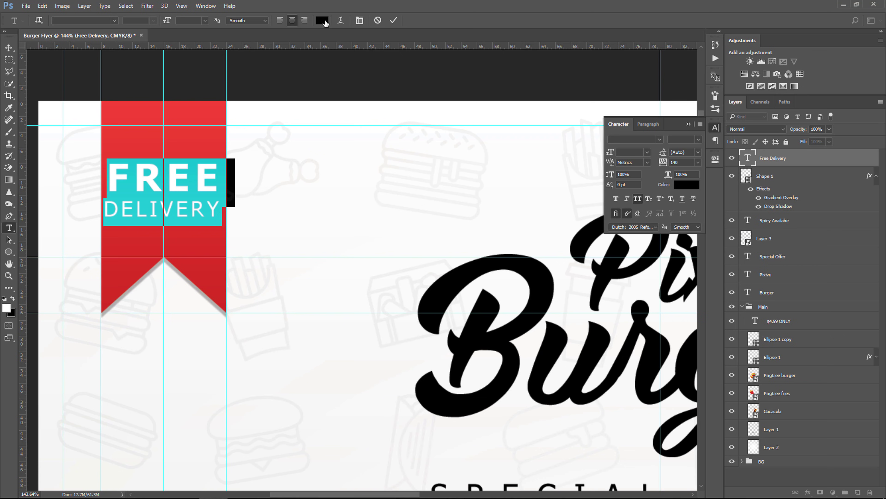
{"action": "left_click", "coordinate": [322, 20]}
{"action": "left_click_drag", "start_coordinate": [544, 222], "coordinate": [515, 185]}
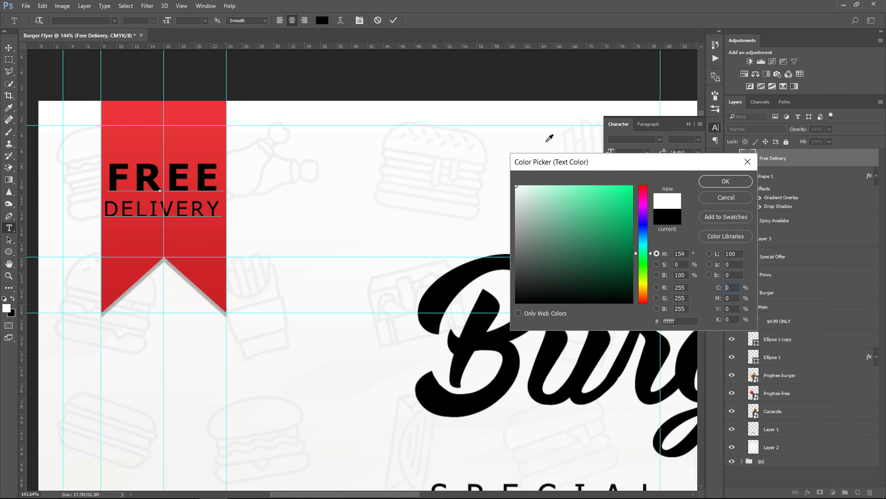
{"action": "left_click", "coordinate": [726, 181]}
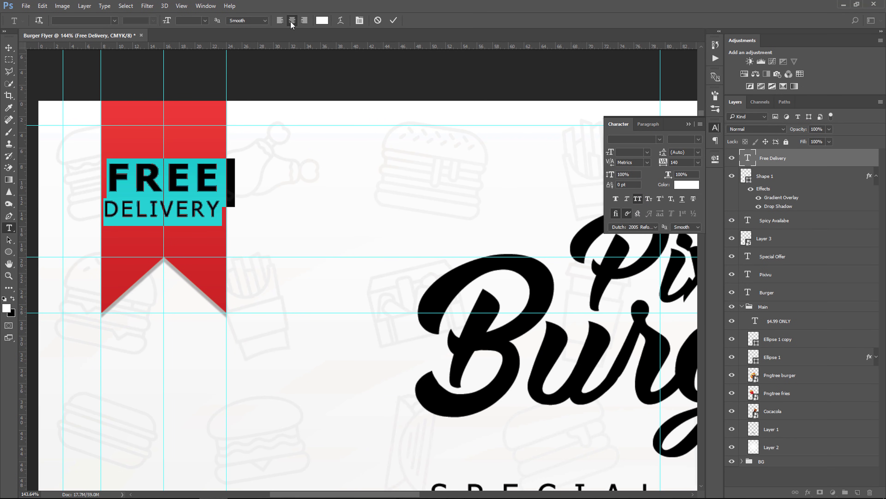
{"action": "left_click", "coordinate": [11, 49]}
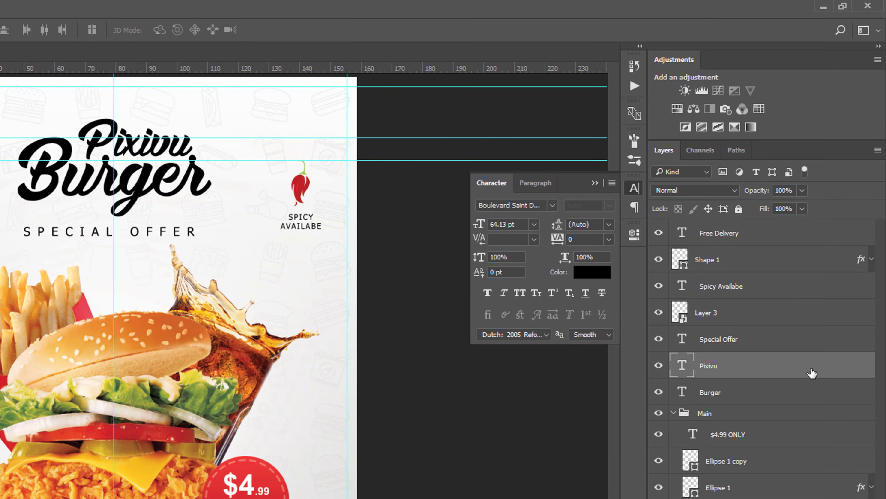
Give the Pixivu layer a drop shadow with 16% opacity, distance 8 and size 0
{"action": "double_click", "coordinate": [811, 372]}
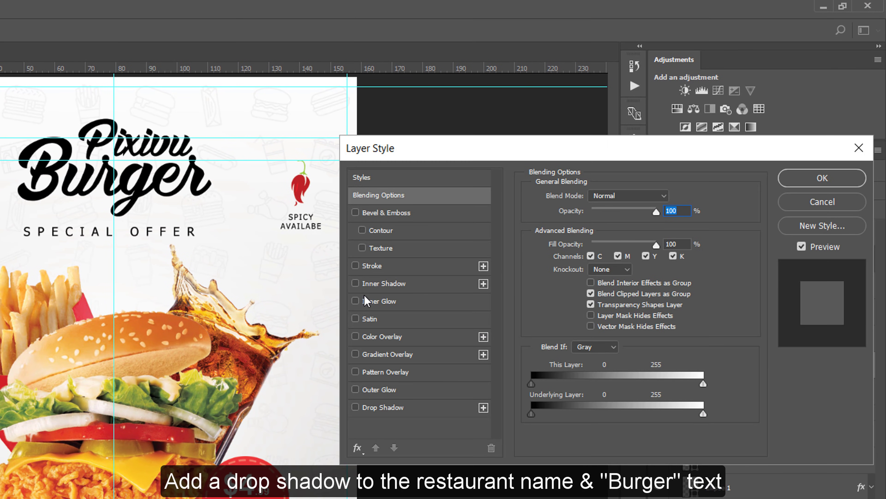
{"action": "left_click", "coordinate": [403, 408]}
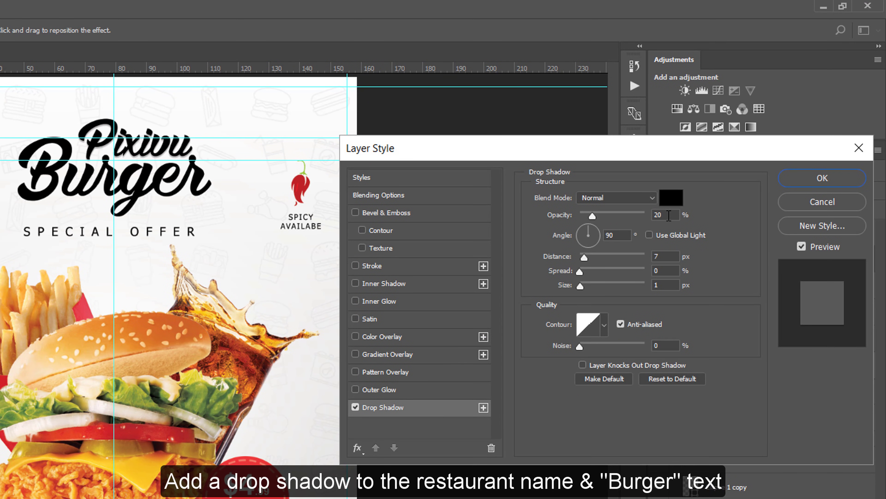
{"action": "scroll", "coordinate": [669, 215], "scroll_direction": "up", "scroll_amount": 12}
{"action": "scroll", "coordinate": [668, 215], "scroll_direction": "up", "scroll_amount": 3}
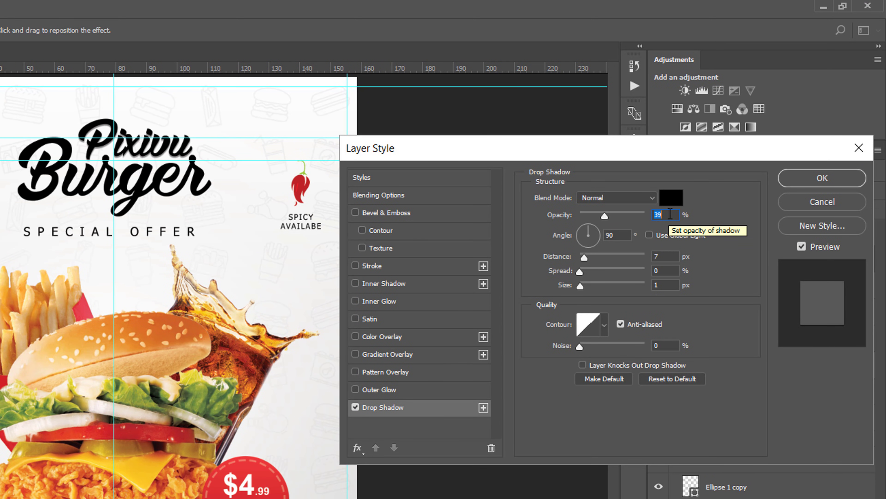
{"action": "scroll", "coordinate": [667, 215], "scroll_direction": "up", "scroll_amount": 2}
{"action": "scroll", "coordinate": [669, 253], "scroll_direction": "up", "scroll_amount": 1}
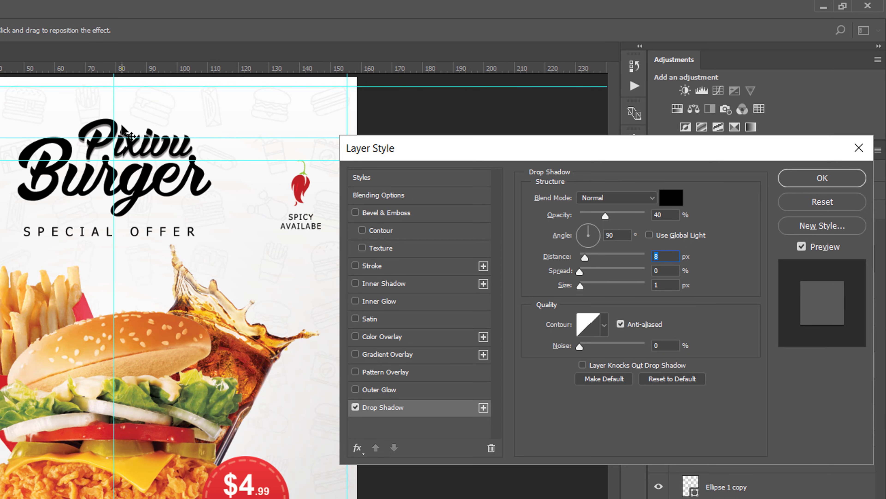
{"action": "key", "text": "ctrl+equal"}
{"action": "key", "text": "ctrl+equal"}
{"action": "scroll", "coordinate": [170, 198], "scroll_direction": "up", "scroll_amount": 5}
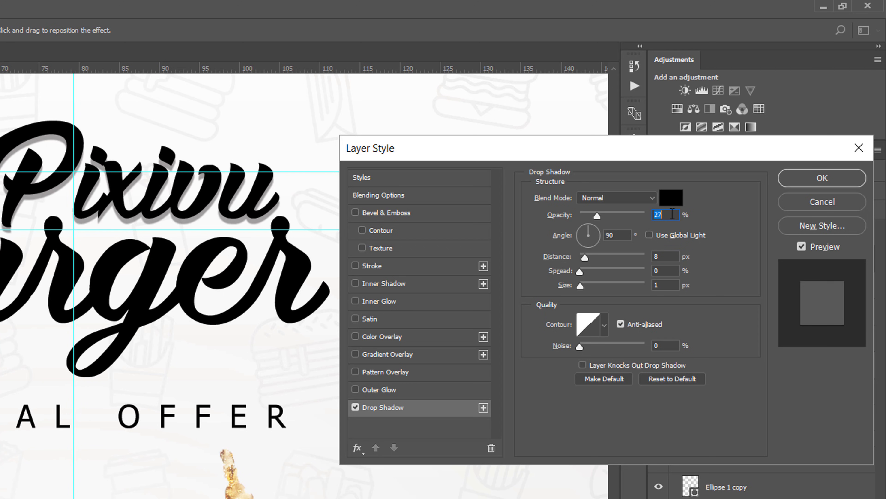
{"action": "scroll", "coordinate": [669, 220], "scroll_direction": "down", "scroll_amount": 20}
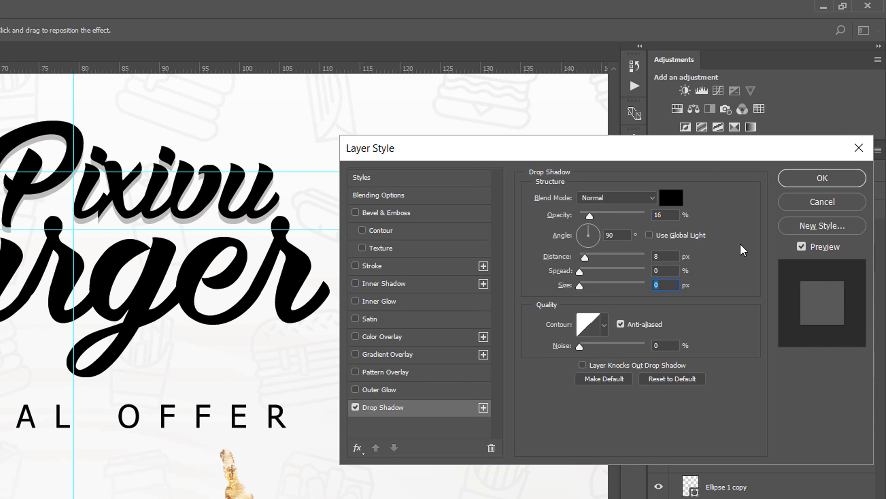
{"action": "left_click", "coordinate": [829, 174]}
Copy Pixivu's drop shadow style onto the Burger layer and collapse both effects lists
{"action": "right_click", "coordinate": [789, 380]}
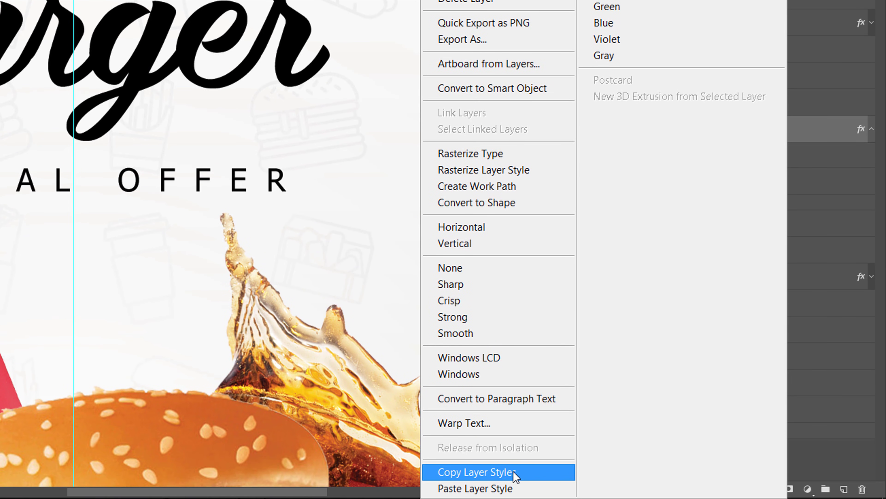
{"action": "left_click", "coordinate": [513, 471]}
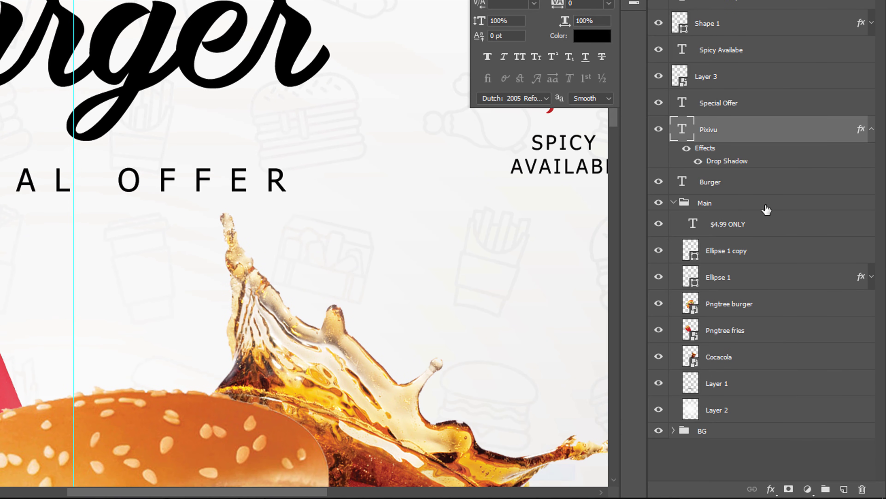
{"action": "left_click", "coordinate": [766, 188]}
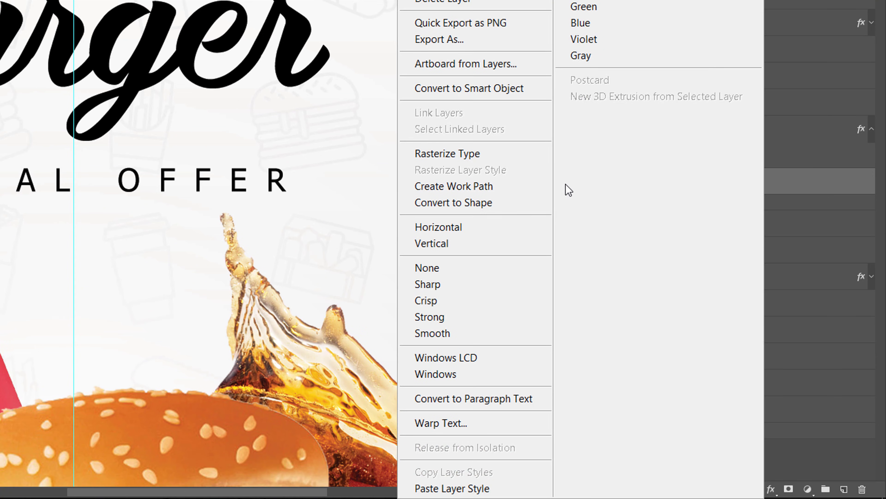
{"action": "left_click", "coordinate": [453, 488]}
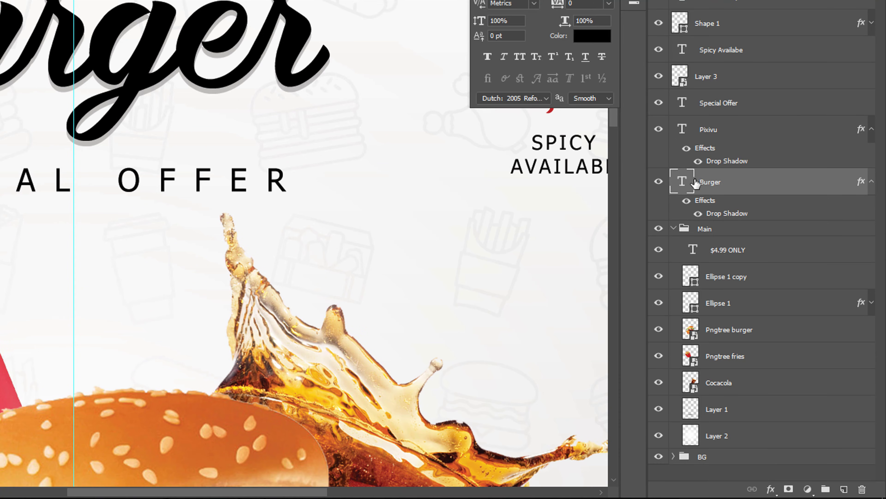
{"action": "left_click", "coordinate": [871, 181]}
{"action": "left_click", "coordinate": [871, 130]}
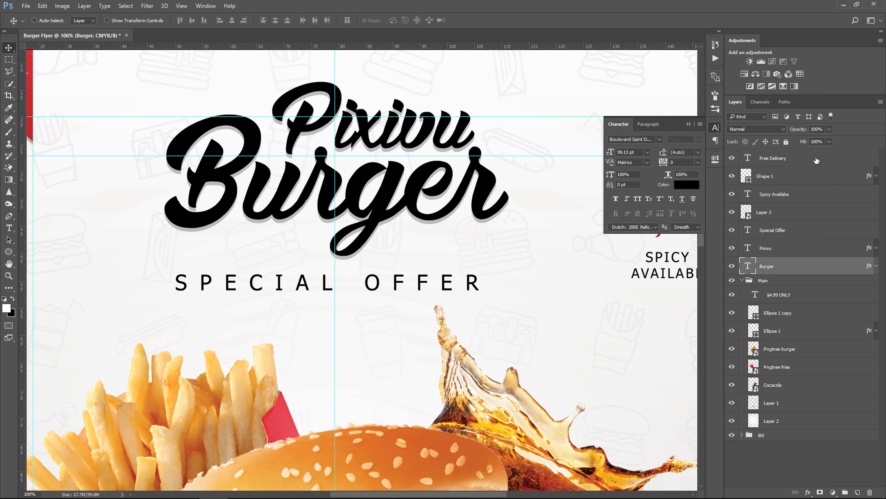
{"action": "left_click", "coordinate": [817, 159]}
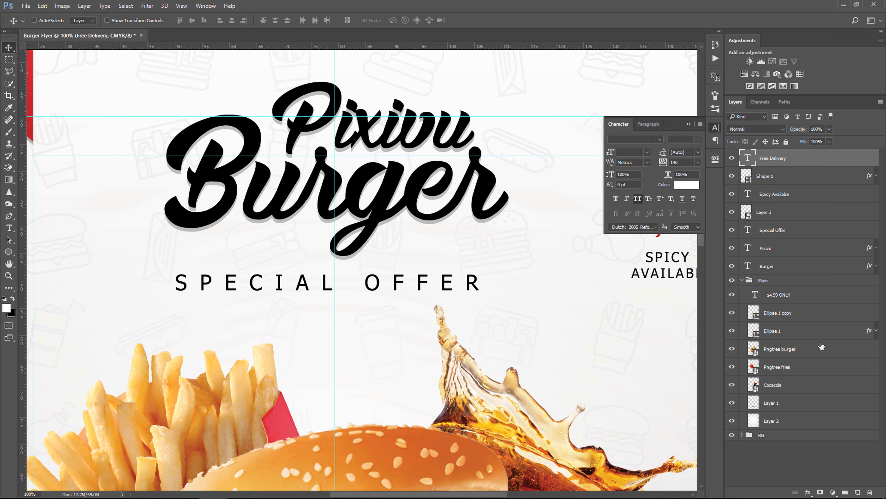
Group the layers from Free Delivery through Burger as 'Header' and fit the flyer on screen
{"action": "left_click", "coordinate": [798, 266], "text": "shift"}
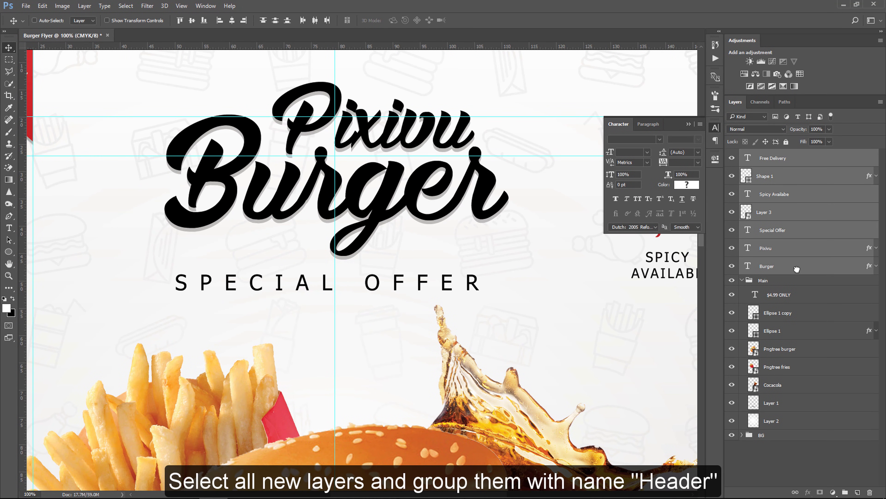
{"action": "left_click_drag", "start_coordinate": [797, 269], "coordinate": [845, 492]}
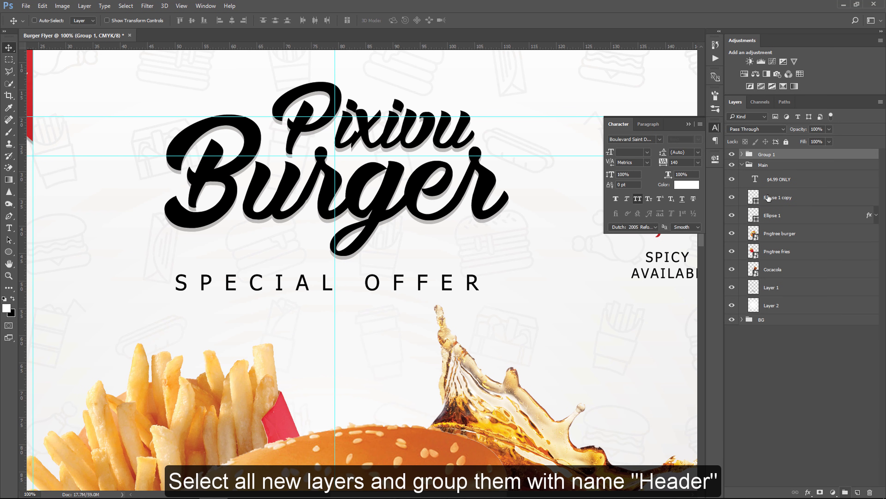
{"action": "double_click", "coordinate": [767, 154]}
{"action": "type", "text": "Header"}
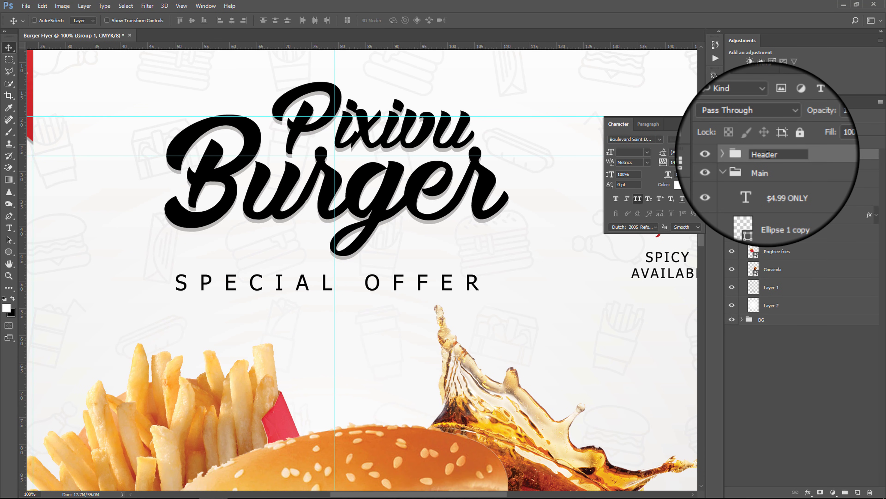
{"action": "key", "text": "Return"}
{"action": "key", "text": "ctrl+0"}
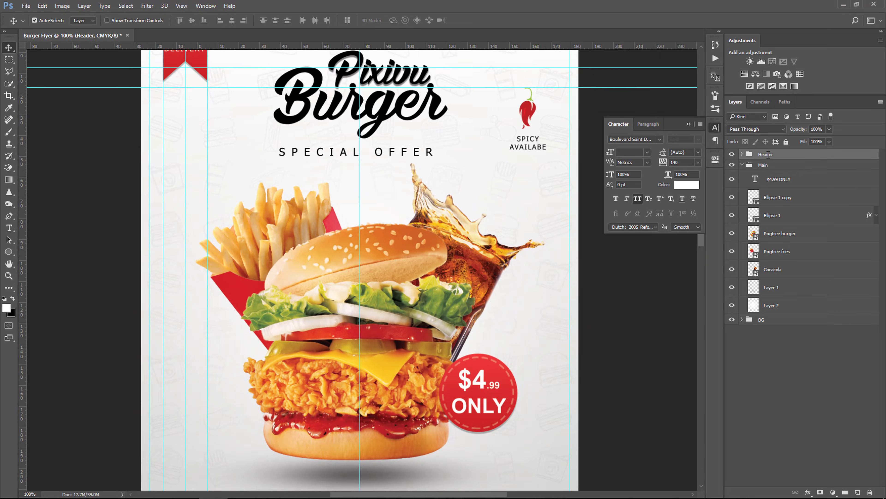
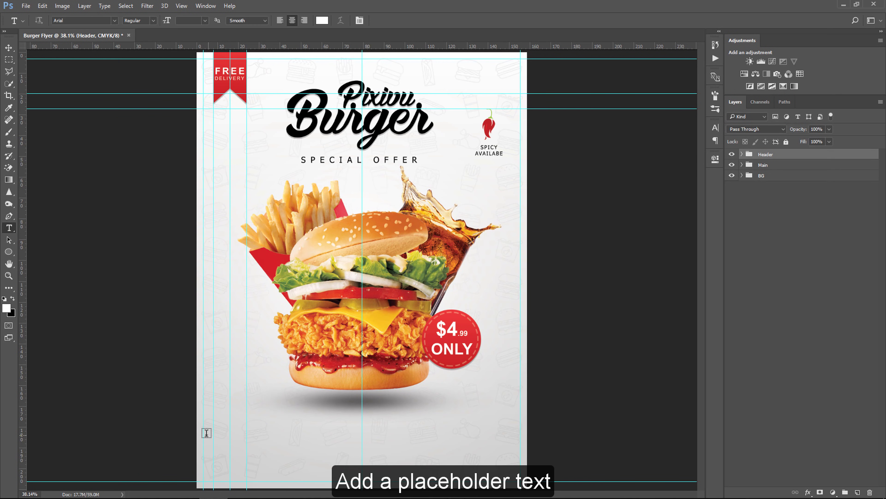
Type 'FREE DRINK & FRIES | NO WAITING | DOOR OPENS AT 9 PM' near the flyer's bottom-left
{"action": "left_click", "coordinate": [206, 434]}
{"action": "key", "text": "ctrl+t"}
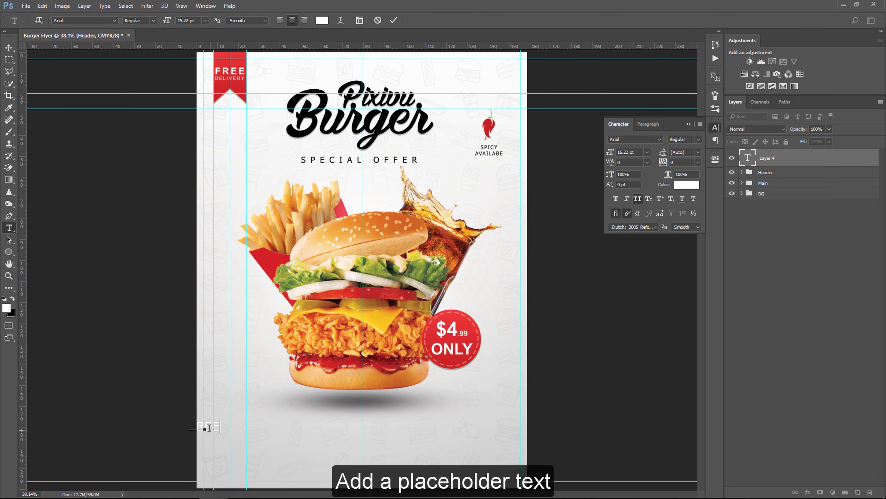
{"action": "type", "text": "NK &"}
{"action": "type", "text": "RIES |"}
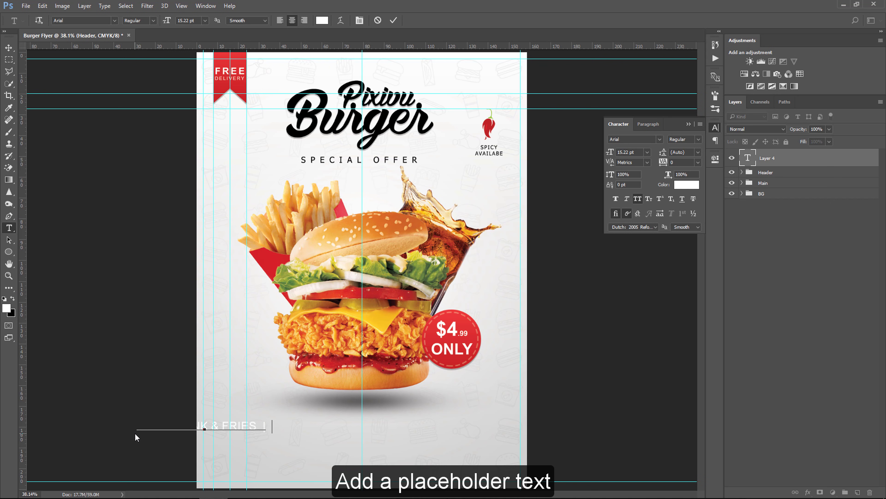
{"action": "type", "text": "ITIN"}
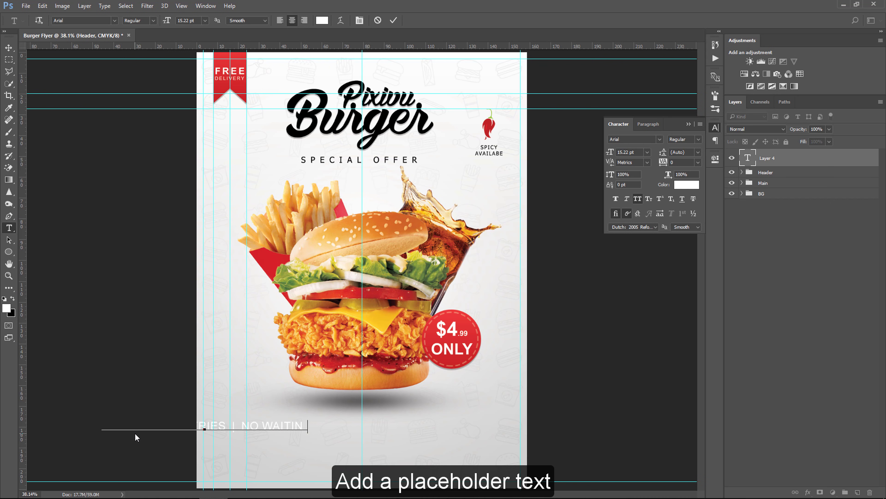
{"action": "type", "text": "G | "}
{"action": "type", "text": "DOOR OPENS A"}
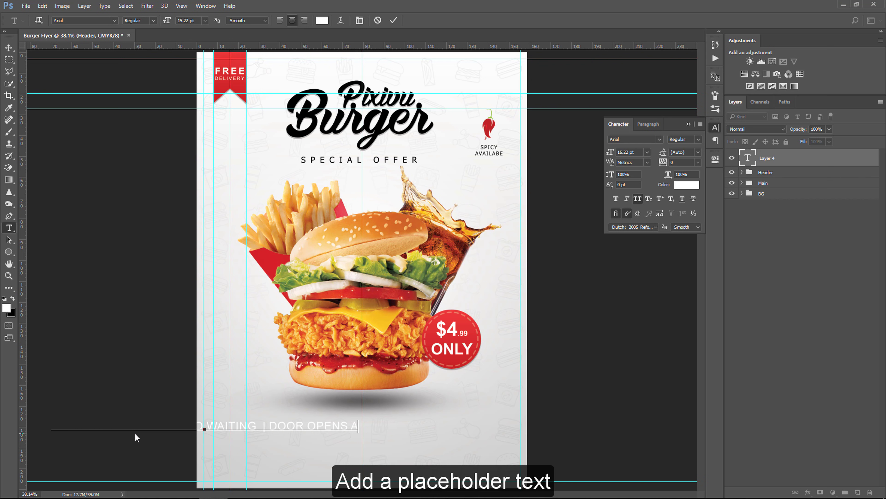
{"action": "type", "text": "T 9 PM"}
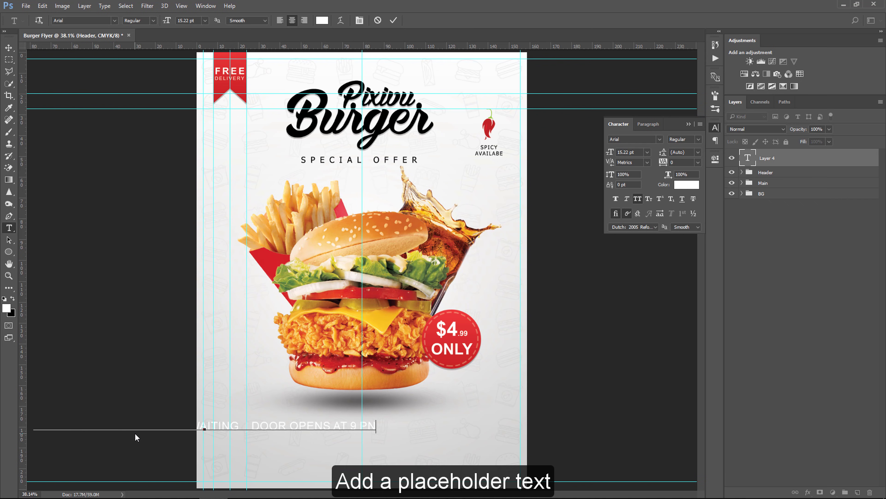
Shrink the footer line to 13.22 pt and centre it across the flyer
{"action": "key", "text": "ctrl+a"}
{"action": "key", "text": "ctrl+shift+comma"}
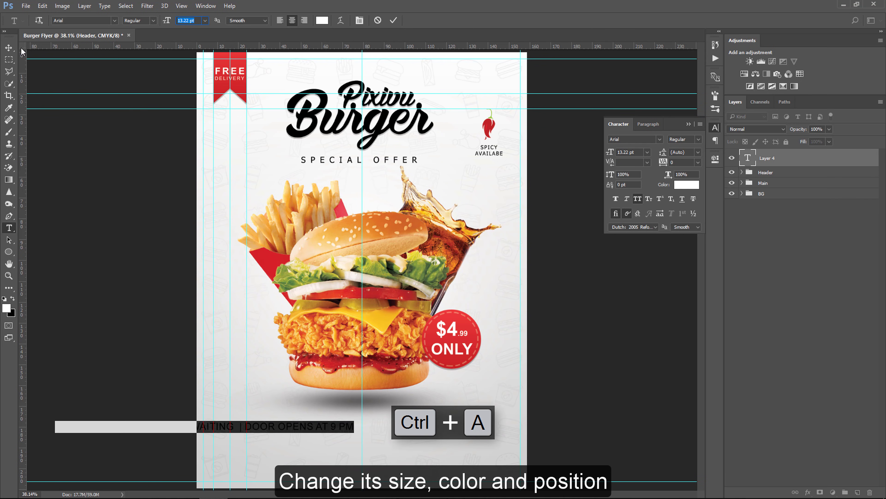
{"action": "left_click", "coordinate": [9, 48]}
{"action": "left_click_drag", "start_coordinate": [286, 426], "coordinate": [441, 425]}
{"action": "key", "text": "ctrl+t"}
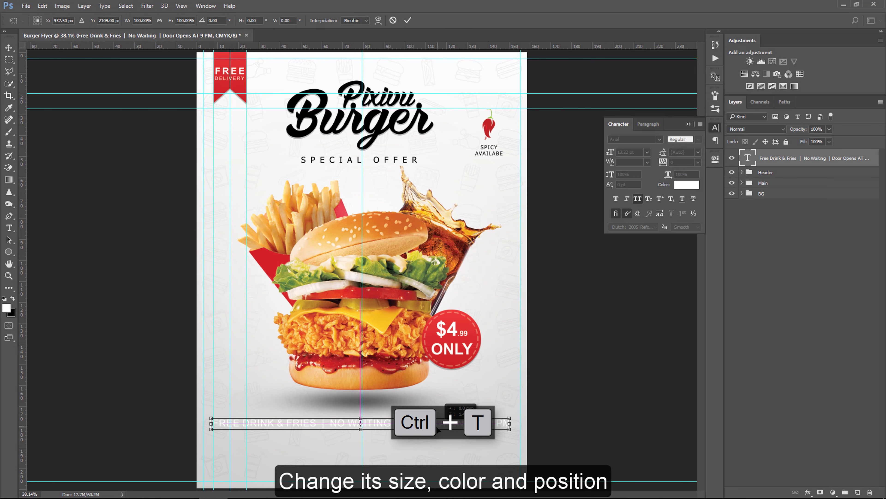
{"action": "key", "text": "Return"}
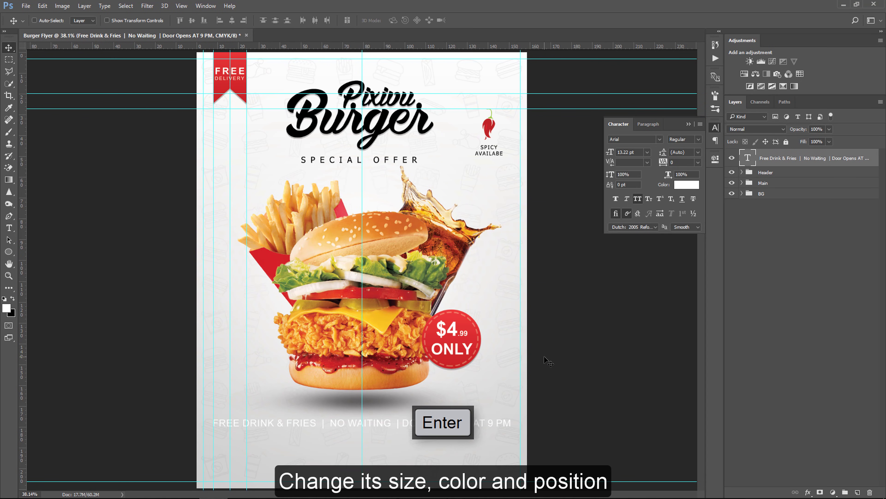
Change the footer text colour to black
{"action": "left_click", "coordinate": [686, 185]}
{"action": "left_click", "coordinate": [517, 302]}
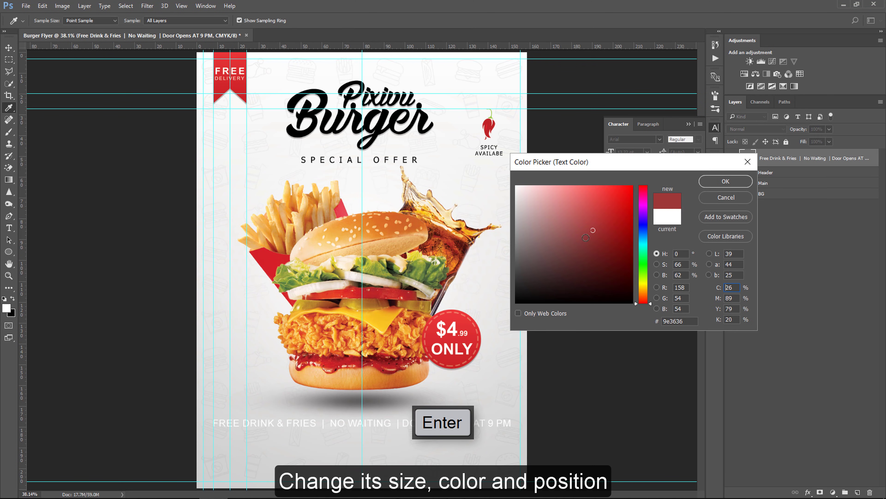
{"action": "left_click", "coordinate": [732, 182]}
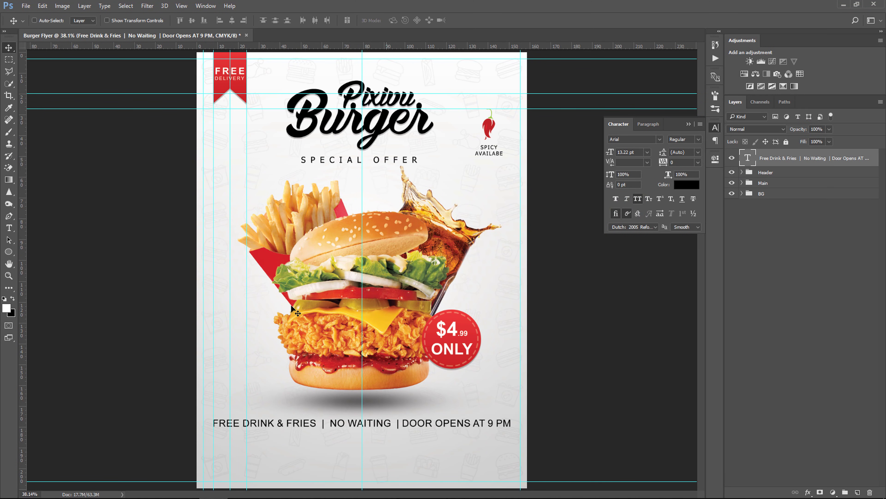
{"action": "left_click", "coordinate": [9, 251]}
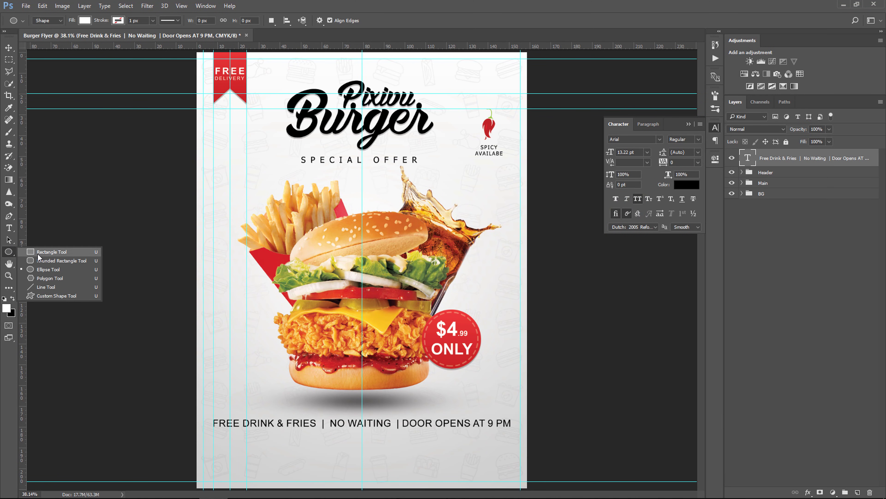
Draw a 617 × 200 px rounded rectangle at the bottom-left with 40 px corner radii
{"action": "left_click", "coordinate": [42, 266]}
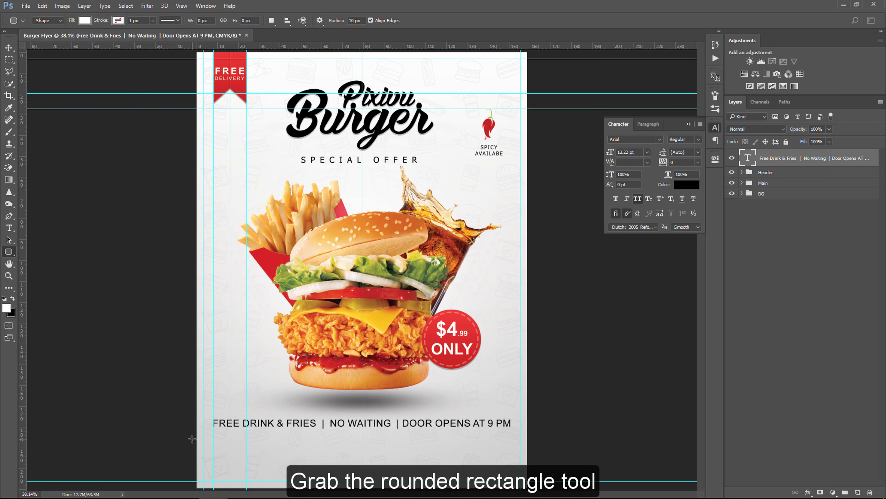
{"action": "mouse_move", "coordinate": [191, 438]}
{"action": "left_mouse_down"}
{"action": "mouse_move", "coordinate": [300, 473]}
{"action": "mouse_move", "coordinate": [276, 472]}
{"action": "left_mouse_up"}
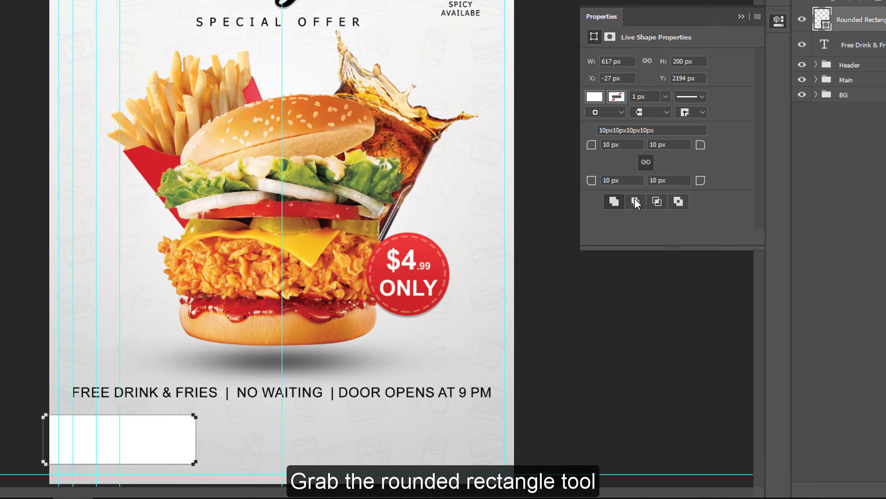
{"action": "left_click_drag", "start_coordinate": [672, 141], "coordinate": [646, 136]}
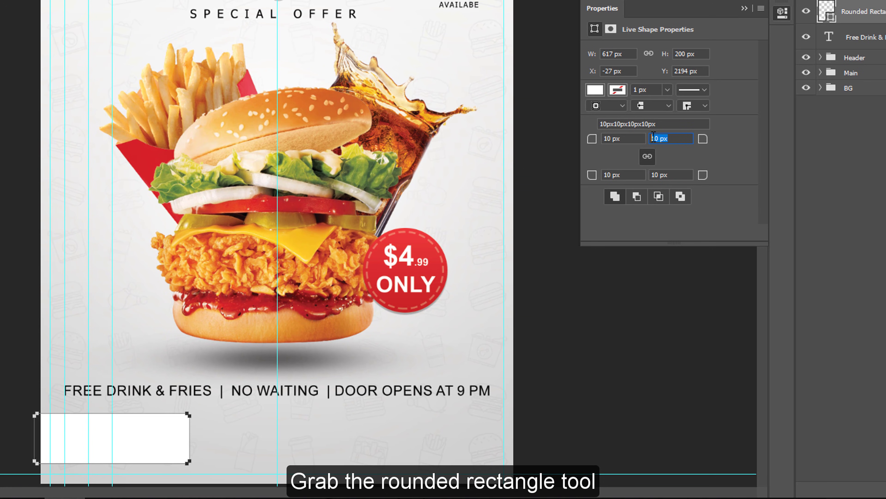
{"action": "type", "text": "40"}
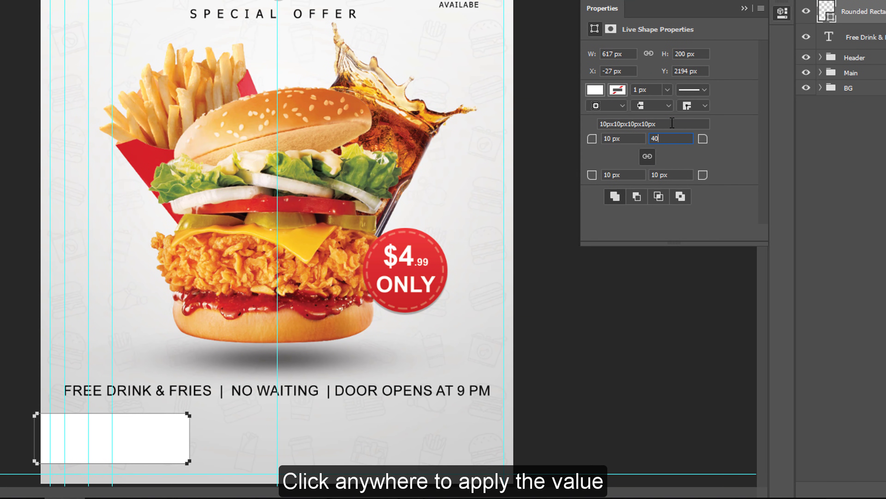
{"action": "left_click", "coordinate": [673, 123]}
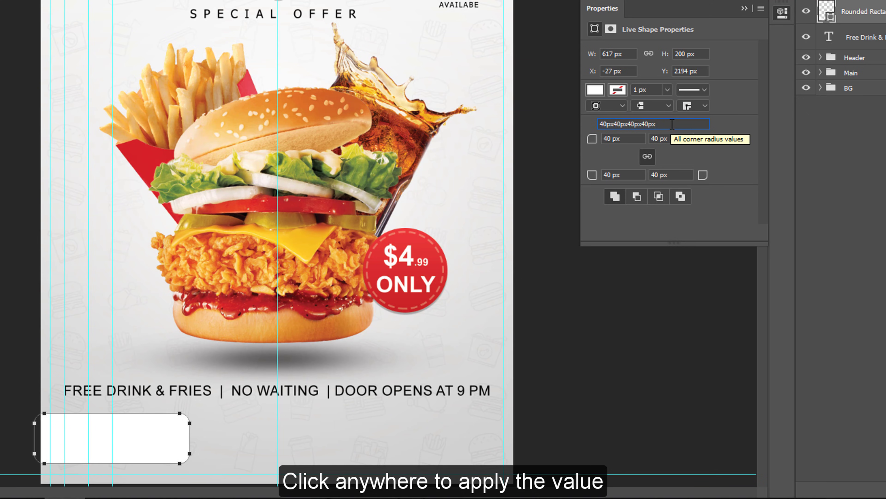
{"action": "left_click", "coordinate": [780, 14]}
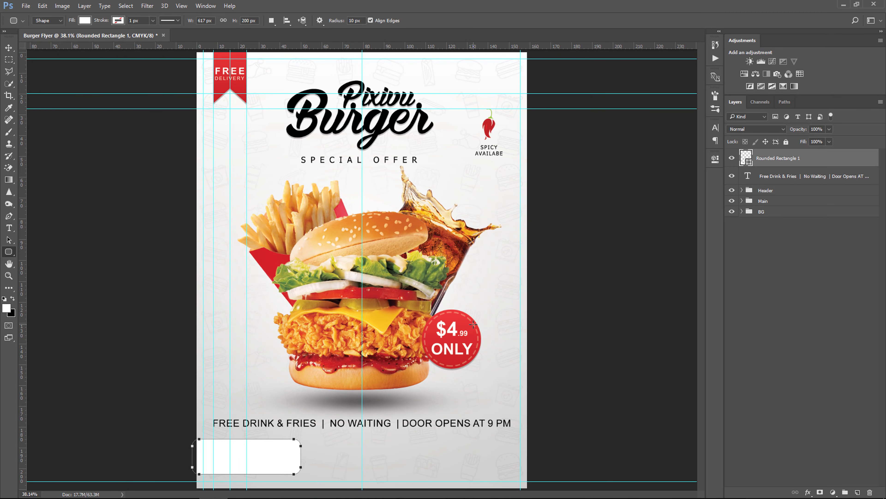
Copy Ellipse 1's gradient overlay and drop shadow style onto Rounded Rectangle 1
{"action": "left_click", "coordinate": [742, 201]}
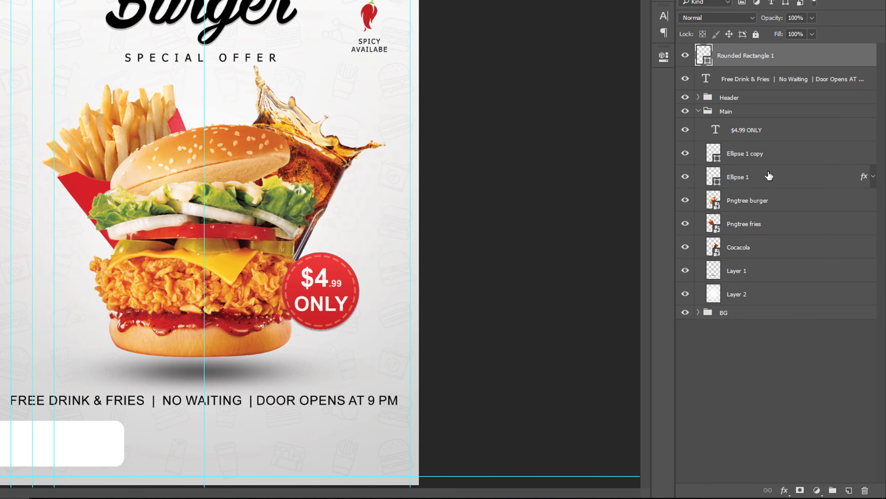
{"action": "left_click", "coordinate": [769, 176]}
{"action": "right_click", "coordinate": [770, 176]}
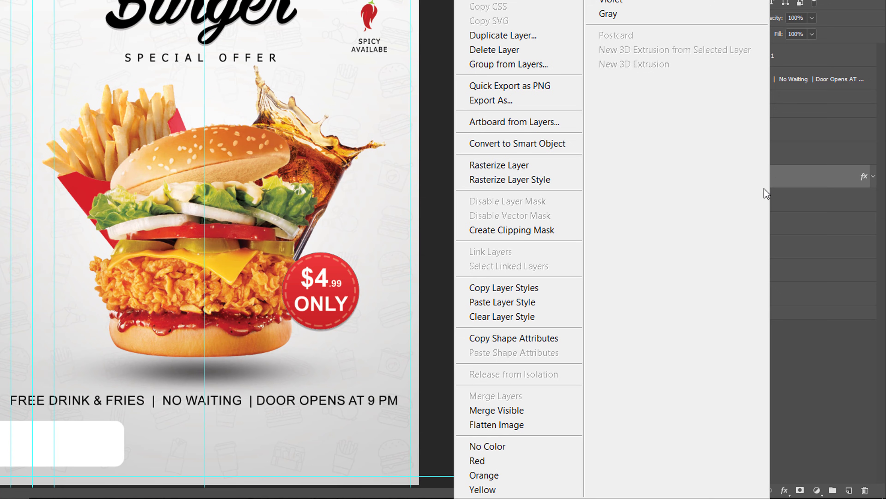
{"action": "left_click", "coordinate": [547, 292]}
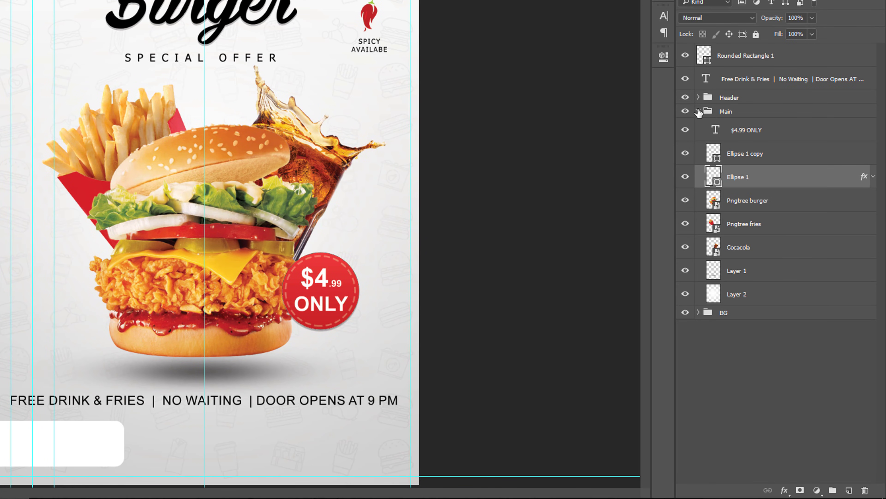
{"action": "left_click", "coordinate": [708, 111]}
{"action": "left_click", "coordinate": [790, 60]}
{"action": "right_click", "coordinate": [789, 60]}
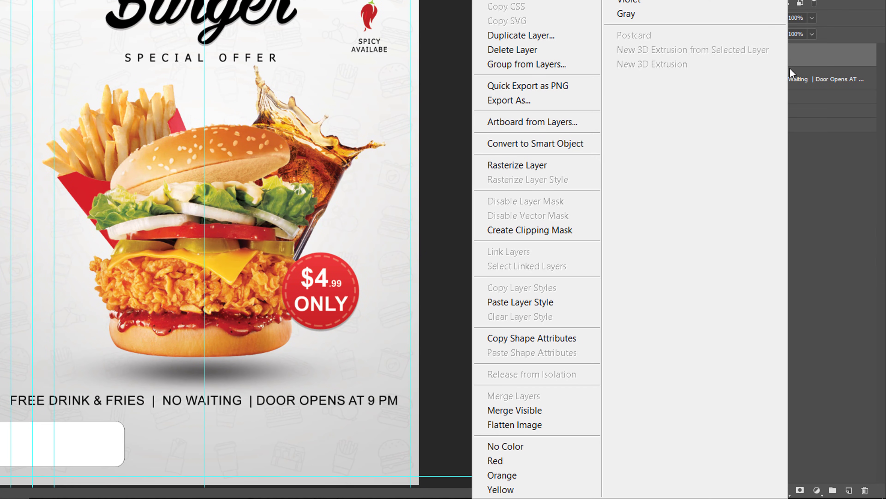
{"action": "left_click", "coordinate": [557, 302]}
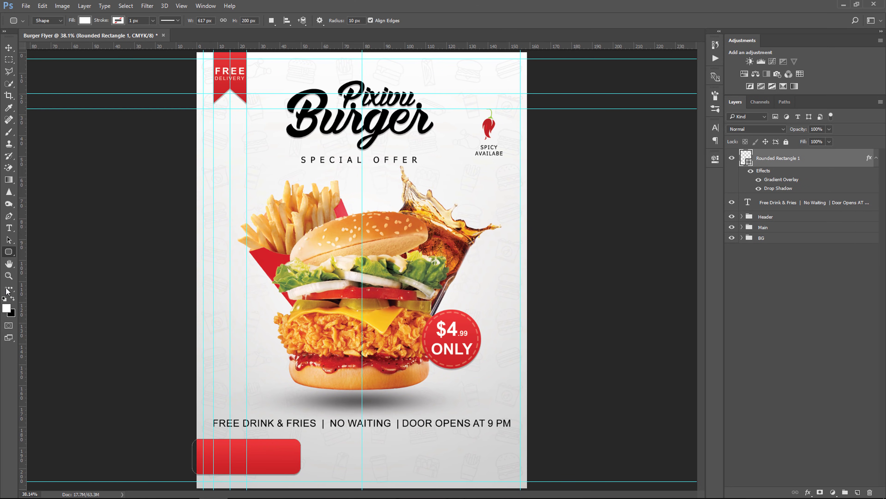
Create two-line text 'ORDER NOW' / '123-456-789' and move it onto the red button
{"action": "key", "text": "t"}
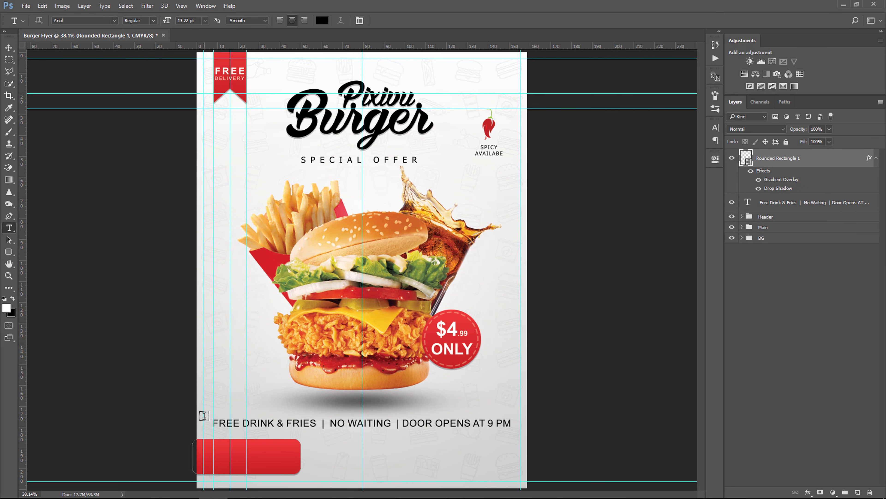
{"action": "left_click", "coordinate": [204, 419]}
{"action": "type", "text": "OR"}
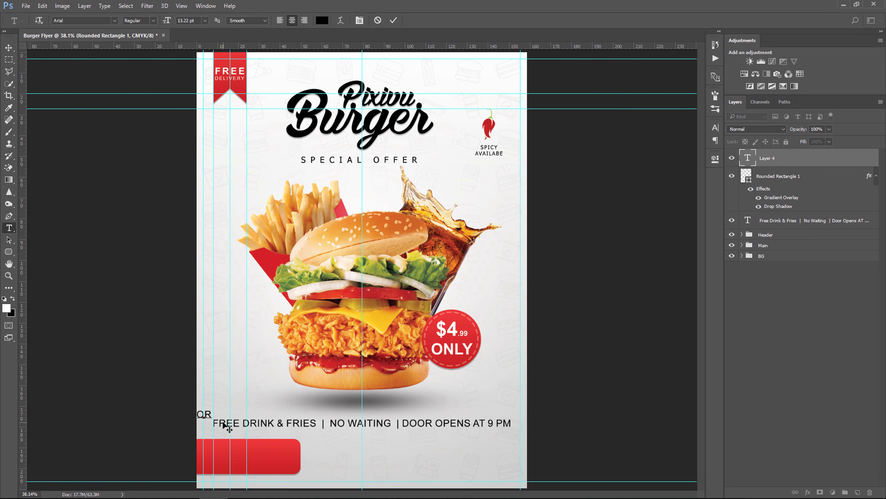
{"action": "type", "text": "DER NOW"}
{"action": "key", "text": "shift+Return"}
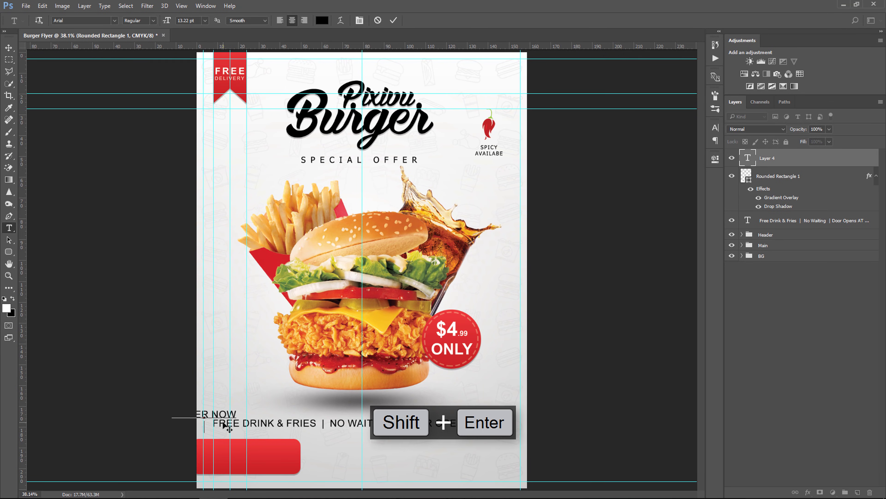
{"action": "type", "text": "123-456-7"}
{"action": "type", "text": "89"}
{"action": "left_click", "coordinate": [9, 47]}
{"action": "left_click_drag", "start_coordinate": [223, 416], "coordinate": [262, 453]}
Make ORDER NOW bold Arial and colour both button text lines white
{"action": "key", "text": "t"}
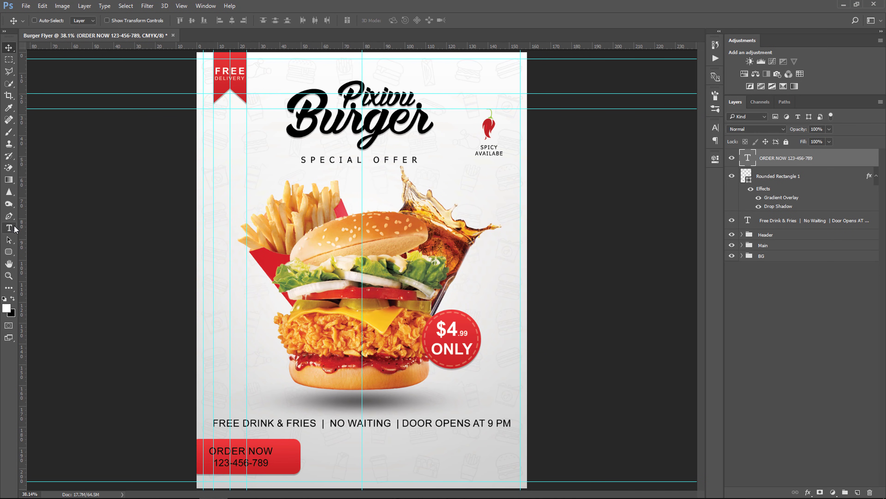
{"action": "triple_click", "coordinate": [246, 446]}
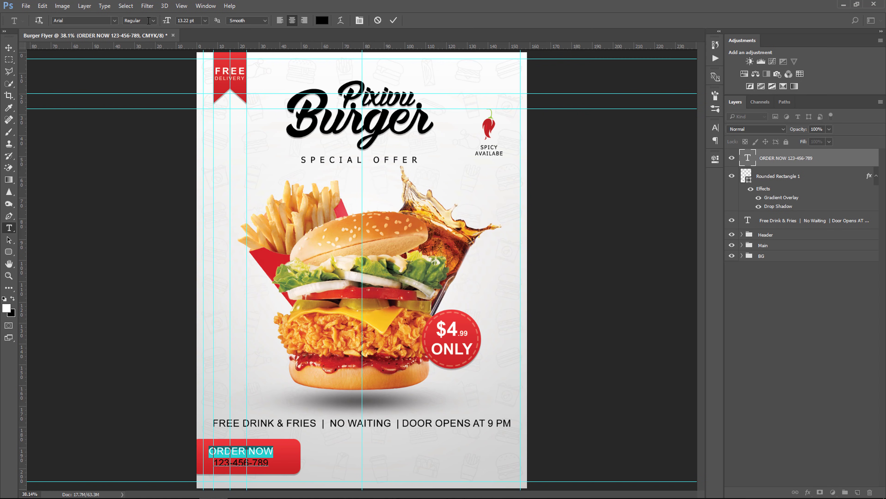
{"action": "left_click", "coordinate": [149, 21]}
{"action": "left_click", "coordinate": [136, 72]}
{"action": "left_click", "coordinate": [321, 20]}
{"action": "left_click", "coordinate": [556, 209]}
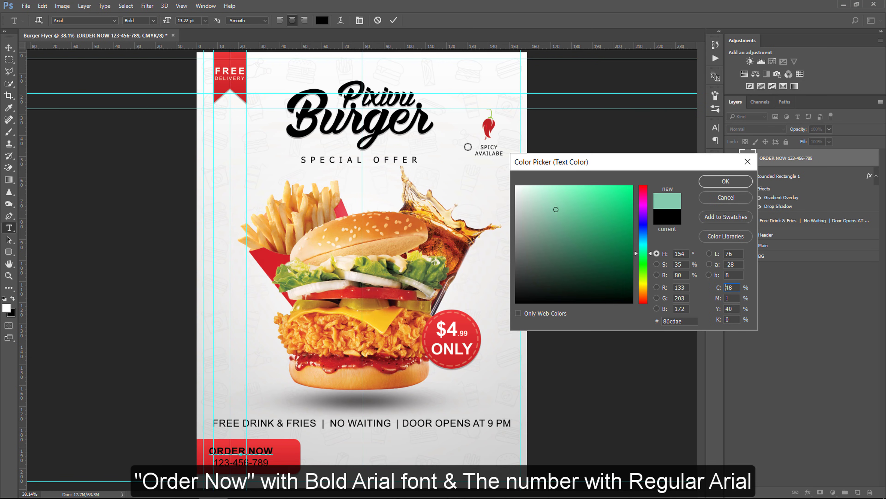
{"action": "left_click", "coordinate": [725, 181]}
{"action": "triple_click", "coordinate": [241, 462]}
{"action": "left_click", "coordinate": [322, 20]}
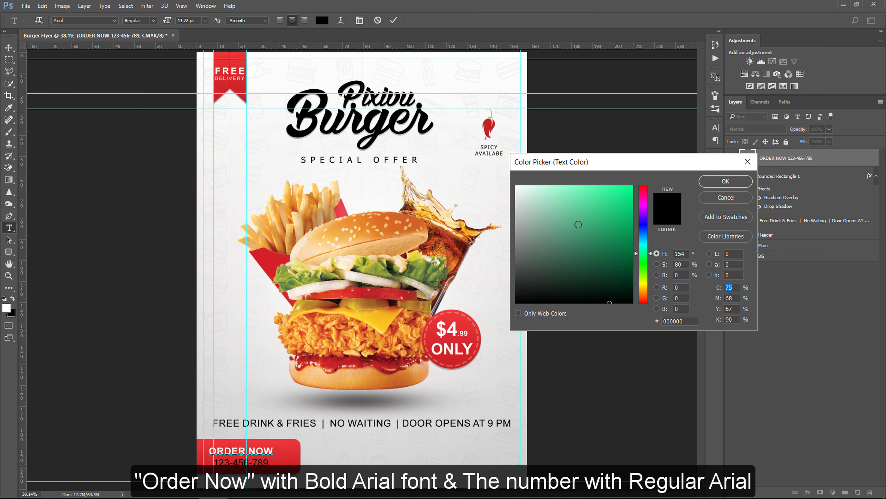
{"action": "left_click", "coordinate": [516, 186]}
{"action": "left_click", "coordinate": [726, 181]}
Scale the button text up to about 127% to fill the red button
{"action": "triple_click", "coordinate": [240, 450]}
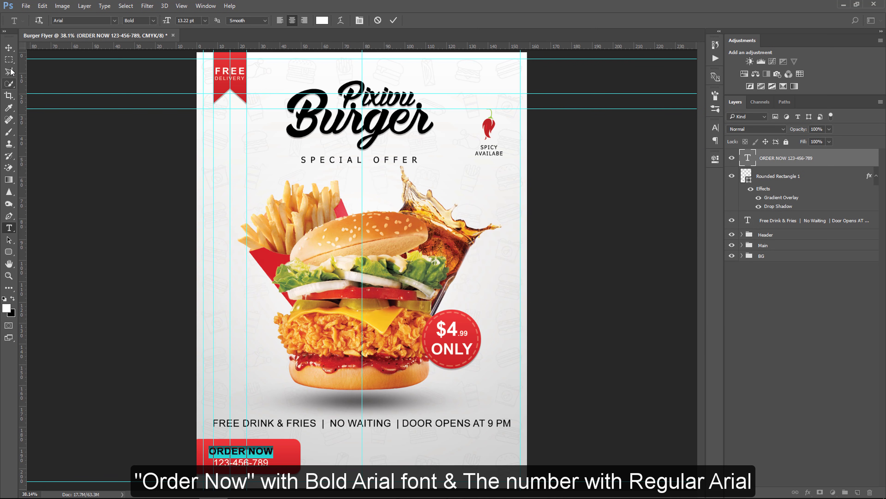
{"action": "key", "text": "ctrl+t"}
{"action": "mouse_move", "coordinate": [273, 447]}
{"action": "left_mouse_down"}
{"action": "mouse_move", "coordinate": [286, 441]}
{"action": "mouse_move", "coordinate": [270, 458]}
{"action": "left_mouse_up"}
{"action": "key", "text": "Return"}
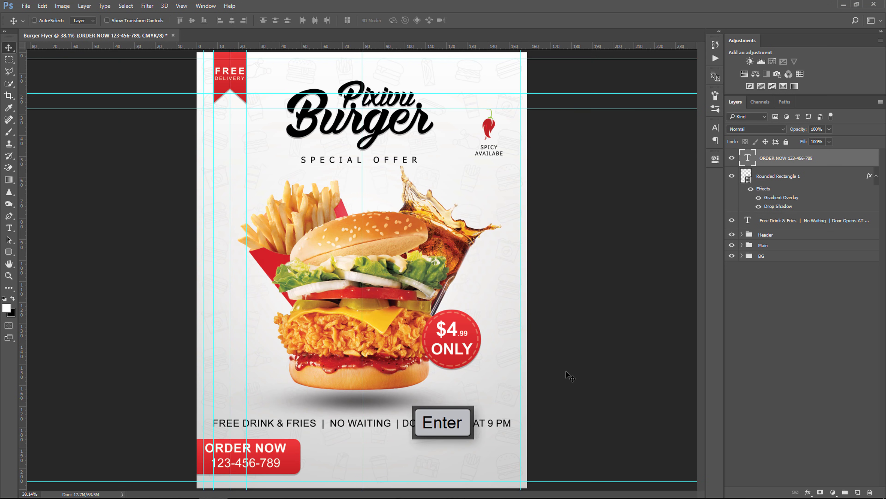
Narrow the red rounded button to about 94% width
{"action": "left_click", "coordinate": [818, 176]}
{"action": "key", "text": "ctrl+t"}
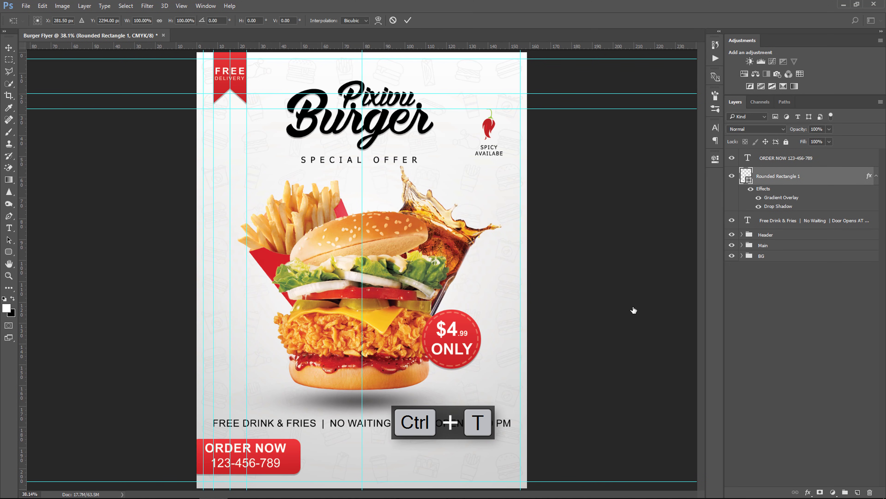
{"action": "left_click_drag", "start_coordinate": [302, 457], "coordinate": [293, 456]}
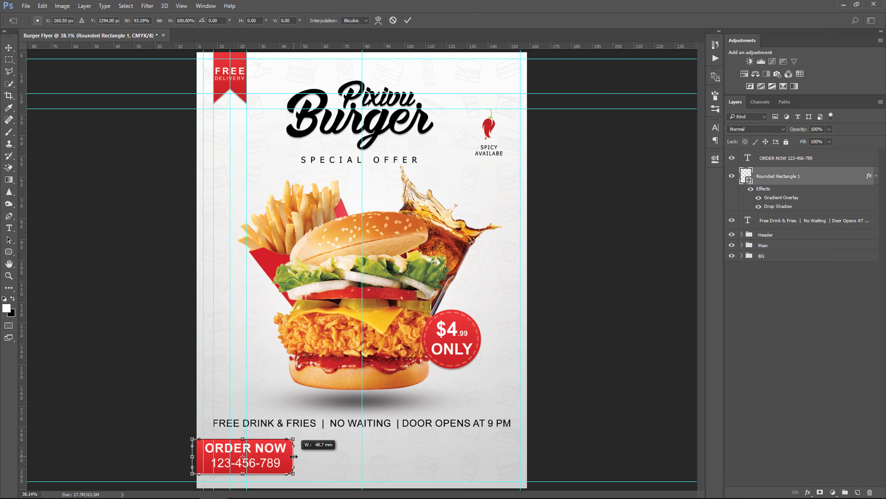
{"action": "key", "text": "Return"}
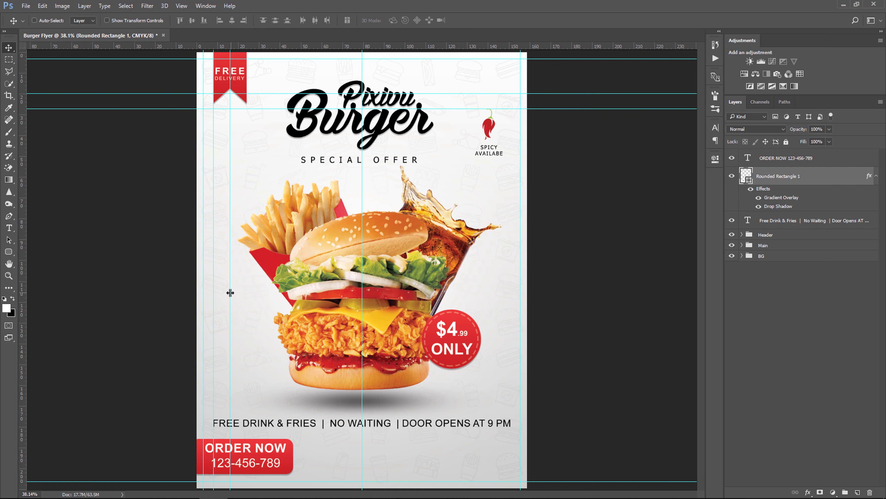
Remove one vertical and two horizontal guides from the page
{"action": "left_click_drag", "start_coordinate": [230, 293], "coordinate": [21, 283]}
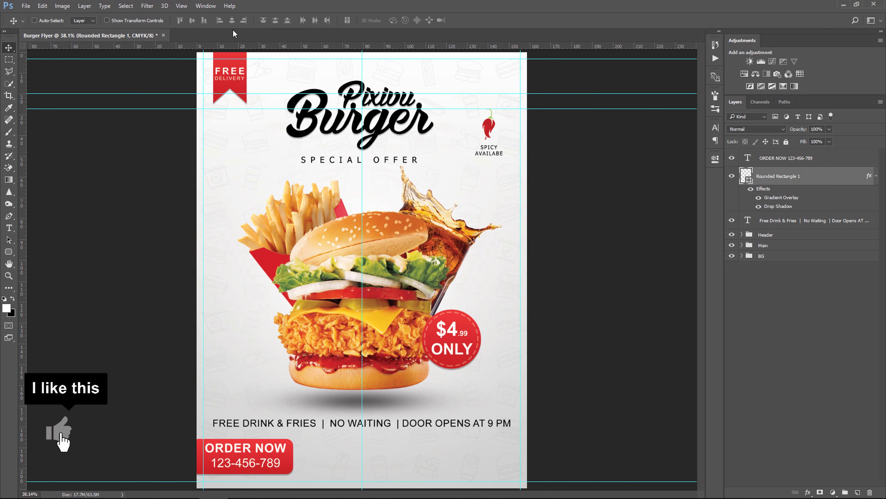
{"action": "left_click_drag", "start_coordinate": [176, 94], "coordinate": [191, 17]}
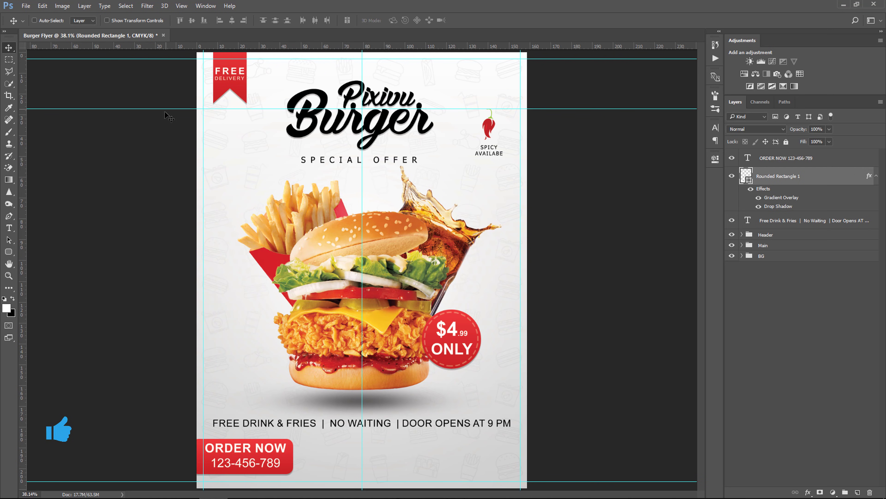
{"action": "left_click_drag", "start_coordinate": [164, 108], "coordinate": [201, 13]}
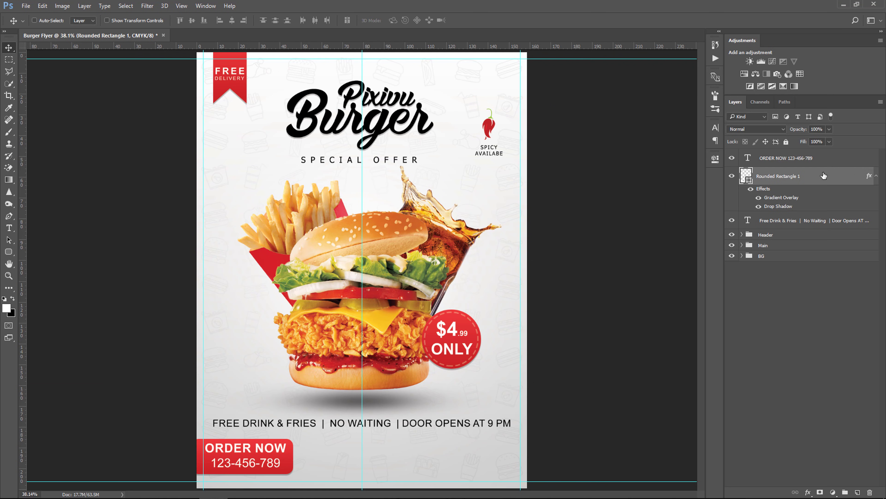
Nudge the ORDER NOW text right and down, away from the bleed edge
{"action": "left_click", "coordinate": [824, 159]}
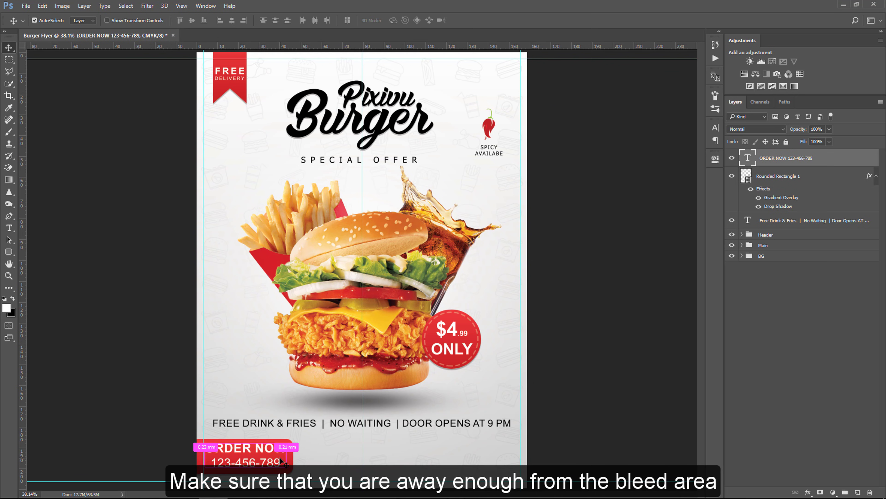
{"action": "key", "text": "Right"}
{"action": "key", "text": "Right"}
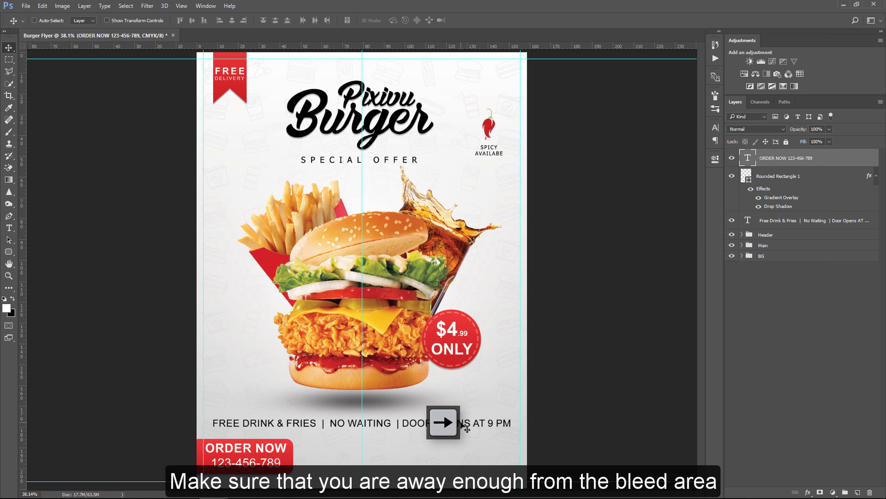
{"action": "key", "text": "Right"}
{"action": "key", "text": "Right"}
{"action": "key", "text": "Right"}
{"action": "key", "text": "Right"}
{"action": "key", "text": "Down"}
{"action": "key", "text": "Down"}
{"action": "key", "text": "Down"}
{"action": "key", "text": "Down"}
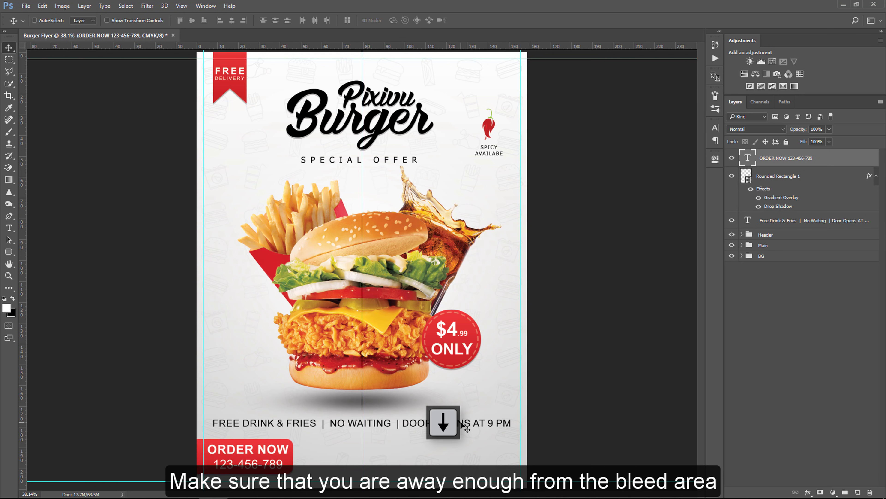
{"action": "key", "text": "Right"}
{"action": "key", "text": "Right"}
{"action": "key", "text": "Right"}
{"action": "key", "text": "Right"}
{"action": "key", "text": "Right"}
{"action": "key", "text": "Right"}
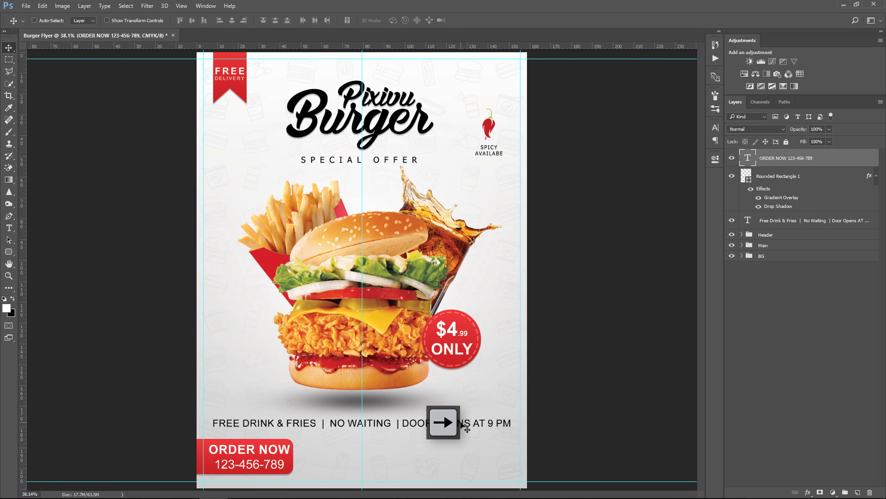
Widen the red button slightly so it fits the text
{"action": "left_click", "coordinate": [818, 178]}
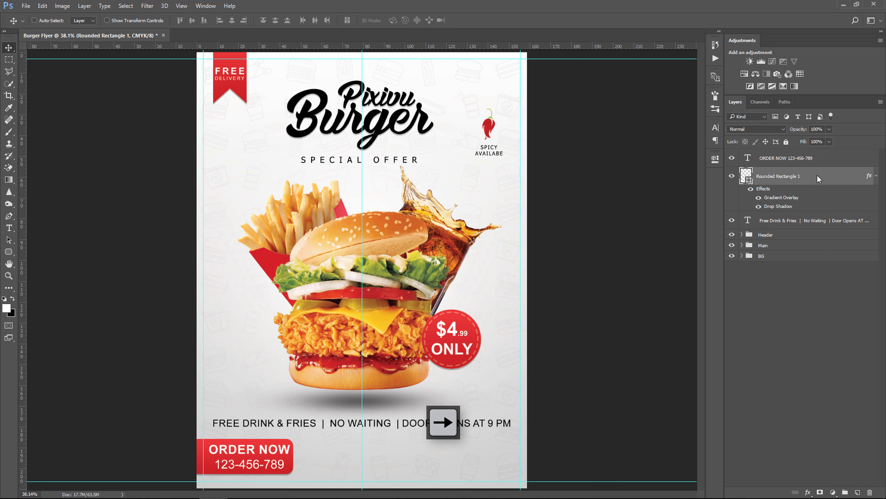
{"action": "key", "text": "ctrl+t"}
{"action": "left_click_drag", "start_coordinate": [295, 458], "coordinate": [298, 457]}
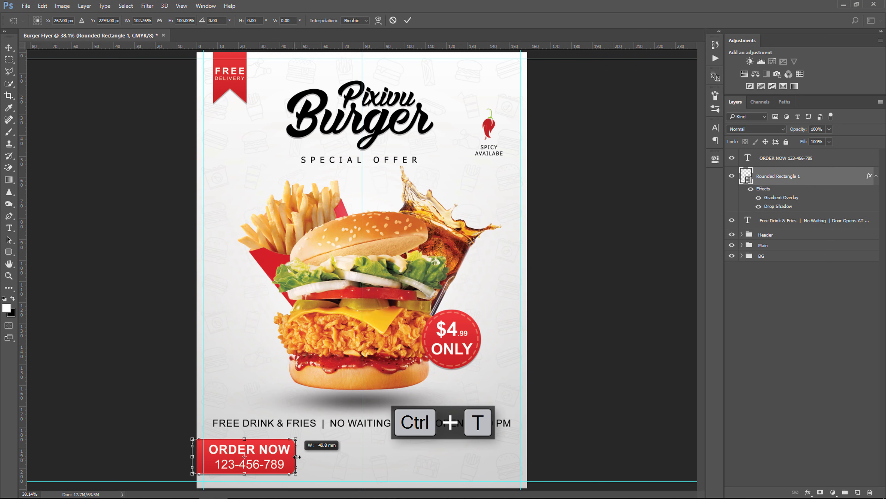
{"action": "key", "text": "Return"}
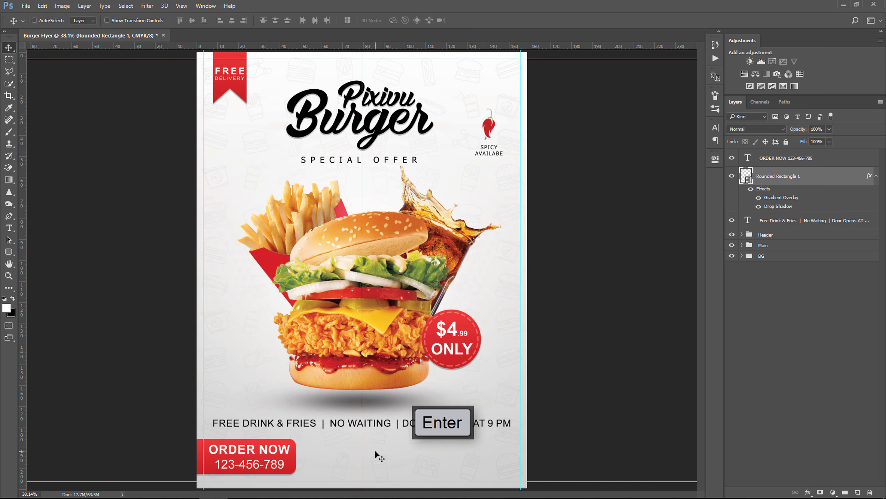
Draw a paragraph text box right of the ORDER NOW button and fill it with Lorem Ipsum
{"action": "left_click", "coordinate": [9, 228]}
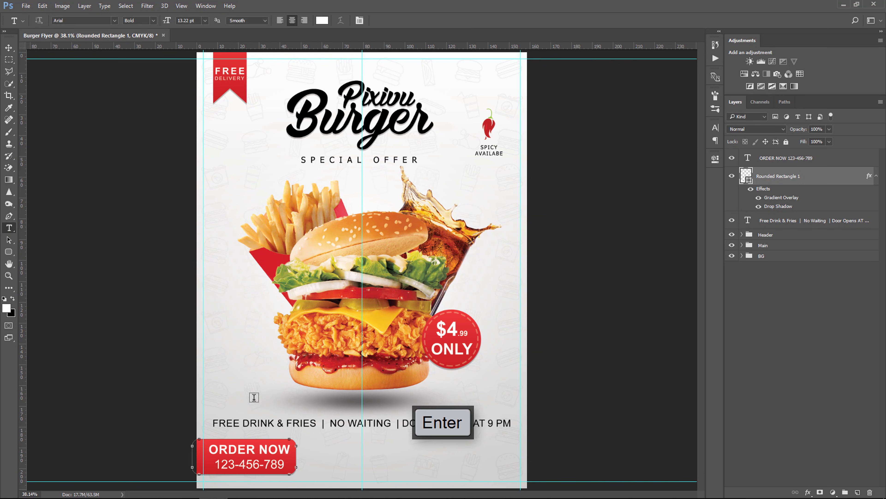
{"action": "left_click_drag", "start_coordinate": [309, 444], "coordinate": [427, 465]}
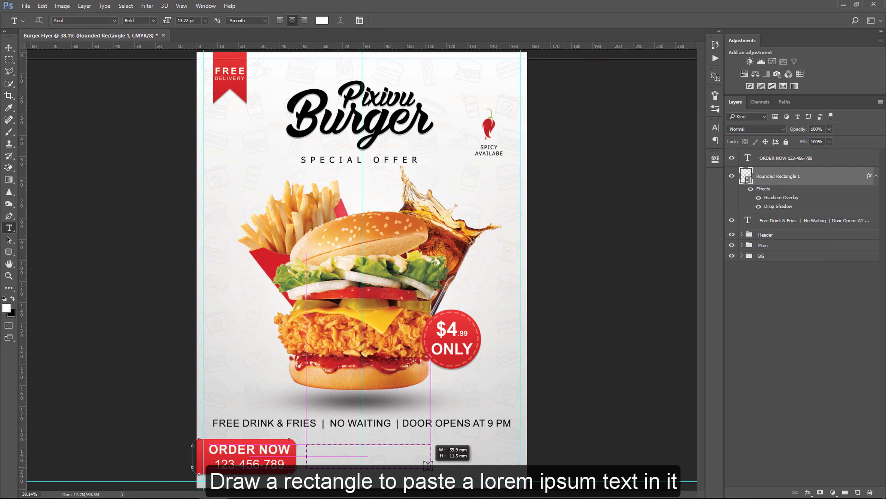
{"action": "left_click_drag", "start_coordinate": [427, 465], "coordinate": [428, 465]}
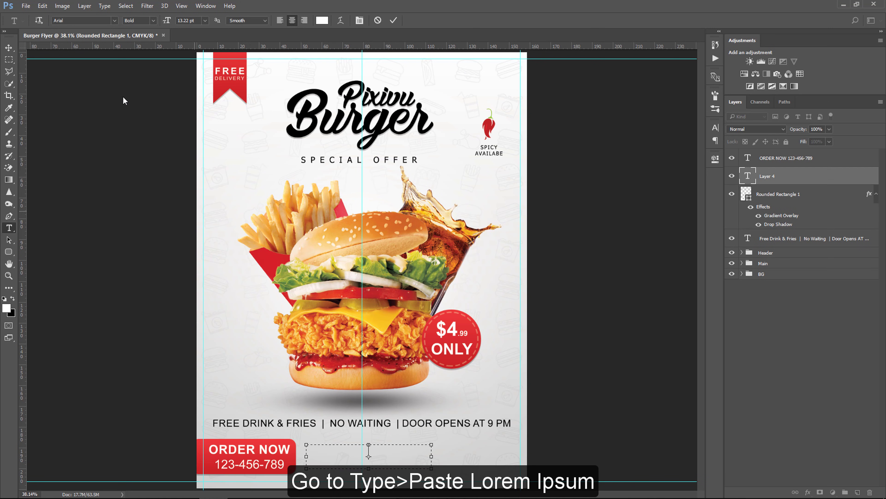
{"action": "left_click", "coordinate": [104, 6]}
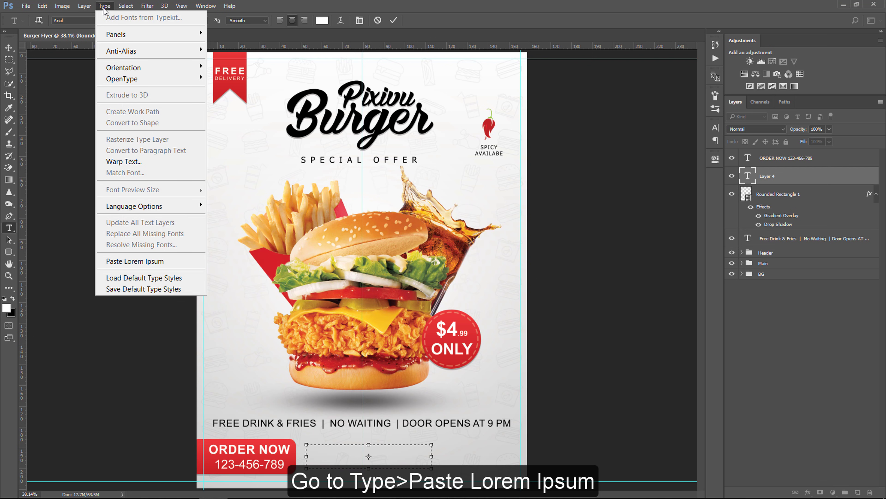
{"action": "left_click", "coordinate": [155, 261]}
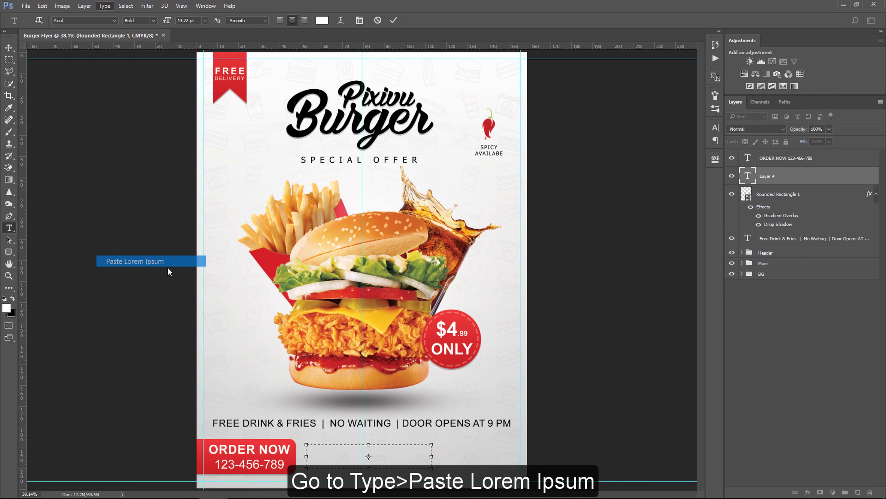
{"action": "key", "text": "ctrl+a"}
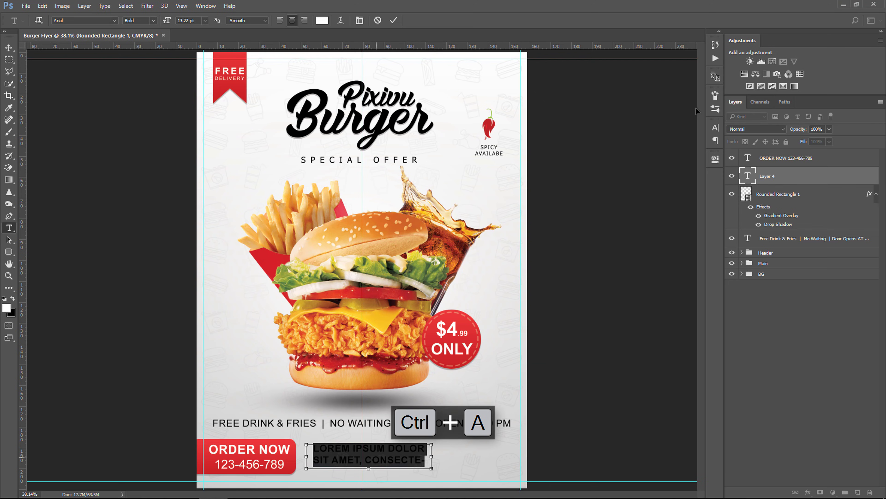
Set the Lorem Ipsum paragraph to 9 pt, turn off All Caps, and colour it black
{"action": "left_click", "coordinate": [716, 127]}
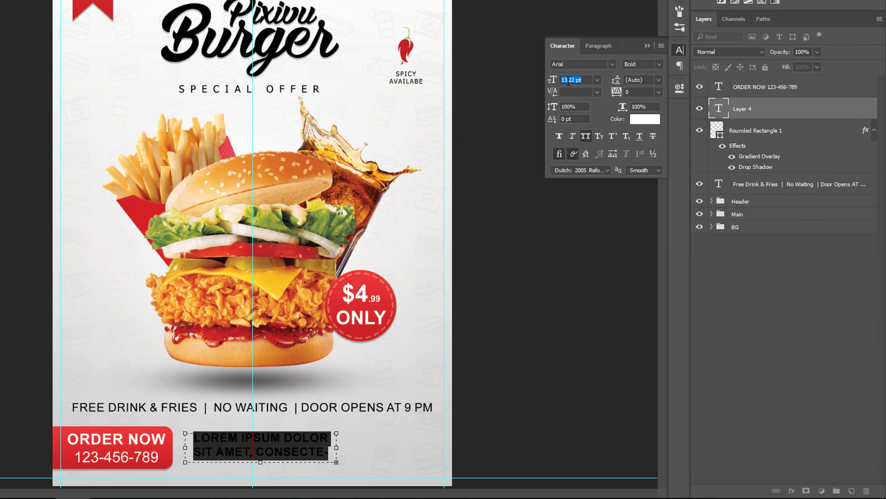
{"action": "left_click", "coordinate": [624, 153]}
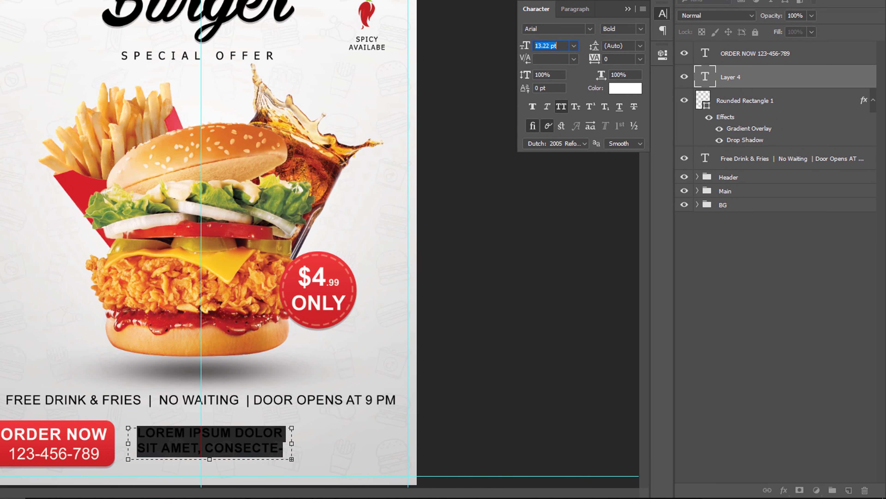
{"action": "type", "text": "9"}
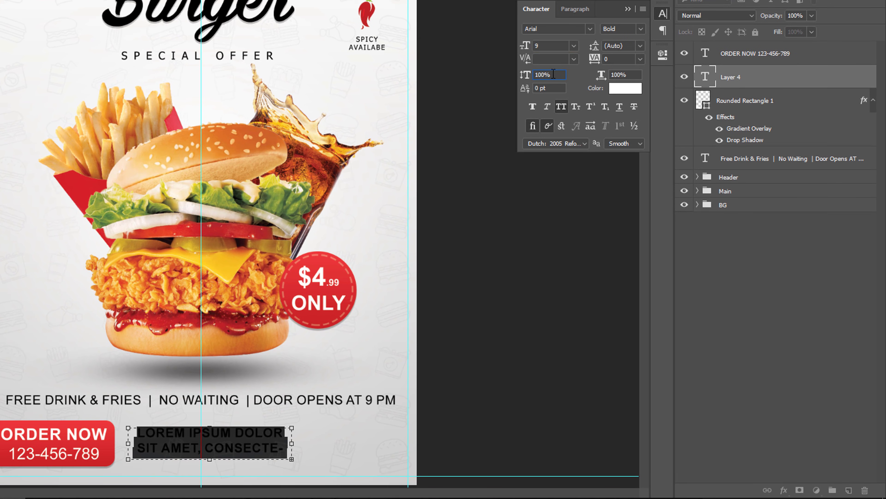
{"action": "left_click", "coordinate": [563, 107]}
{"action": "left_click", "coordinate": [546, 123]}
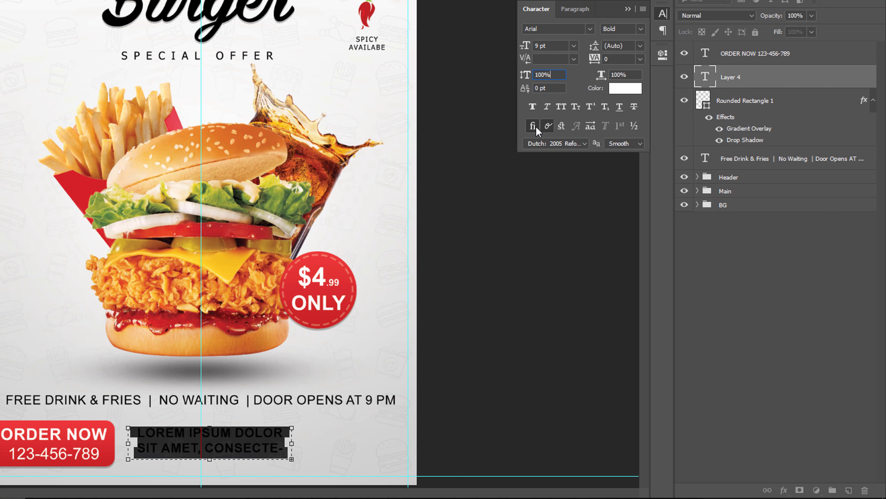
{"action": "left_click", "coordinate": [623, 87]}
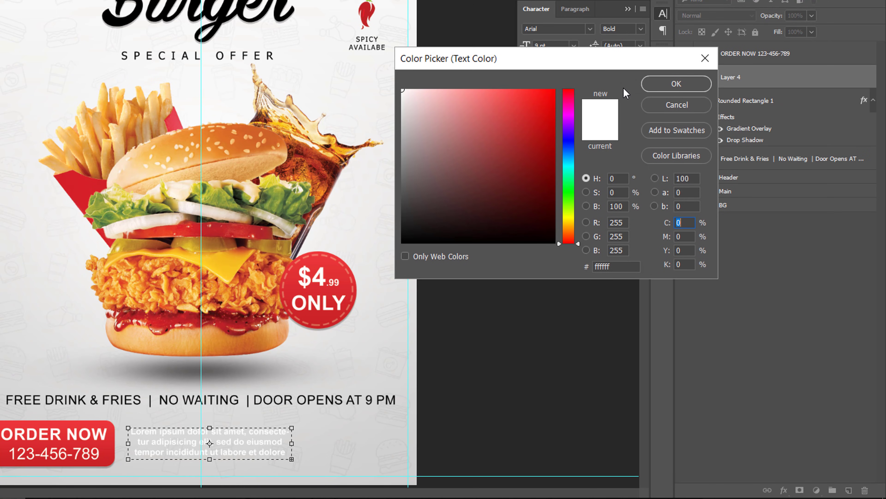
{"action": "left_click", "coordinate": [356, 289]}
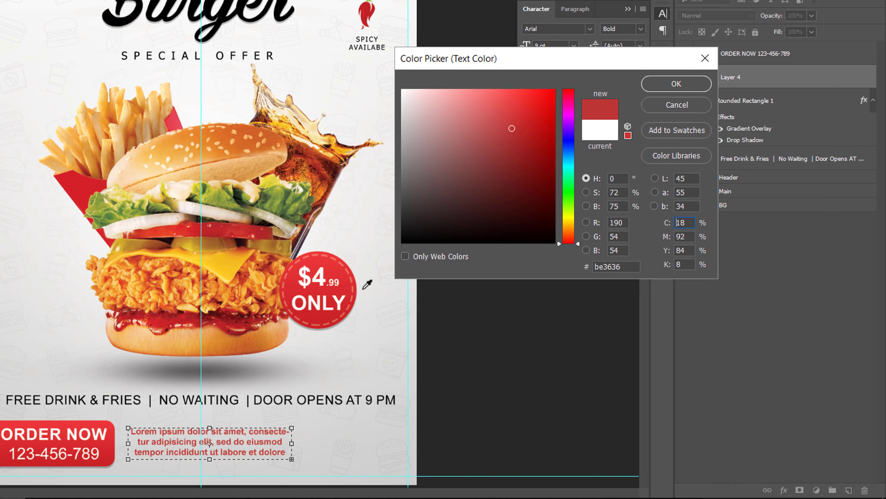
{"action": "left_click", "coordinate": [402, 242]}
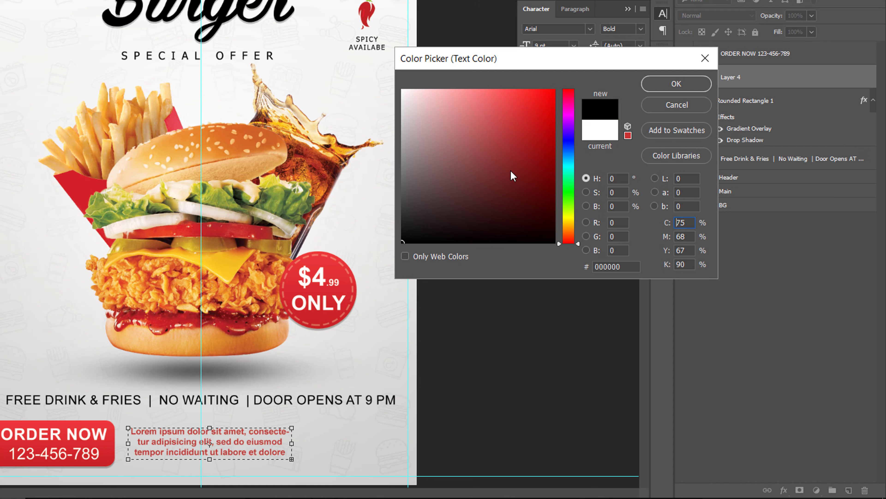
{"action": "left_click", "coordinate": [681, 88]}
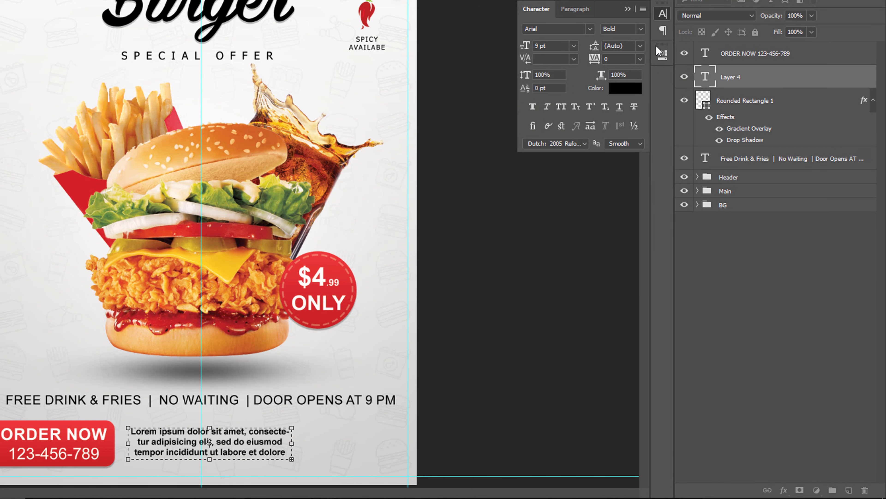
Apply Justify All to the paragraph, change its style to Arial Regular, and commit
{"action": "left_click", "coordinate": [581, 10]}
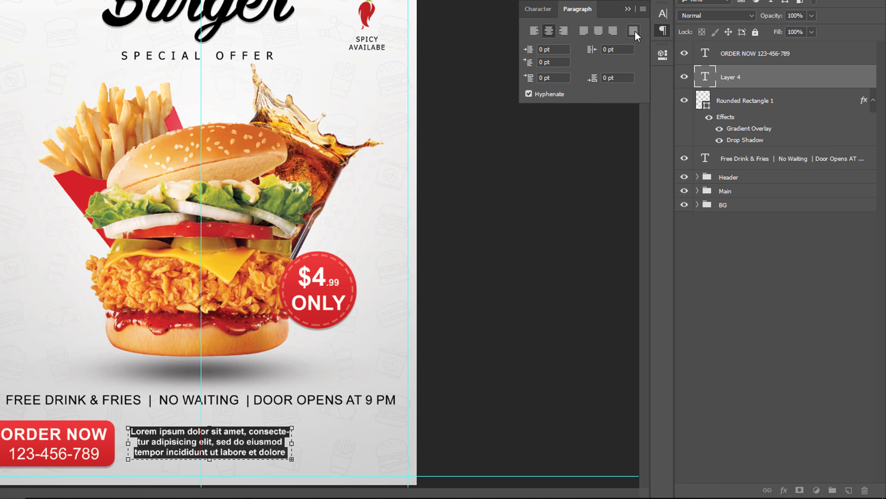
{"action": "left_click", "coordinate": [633, 32]}
{"action": "left_click", "coordinate": [634, 31]}
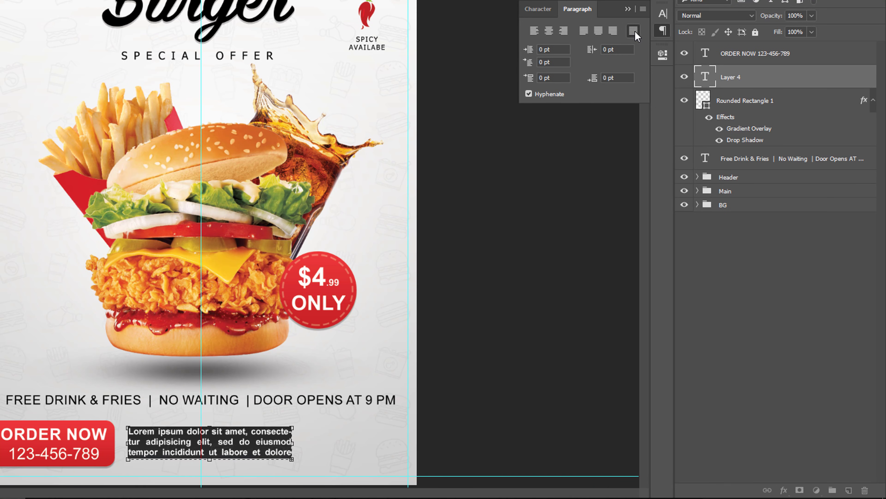
{"action": "left_click", "coordinate": [542, 10]}
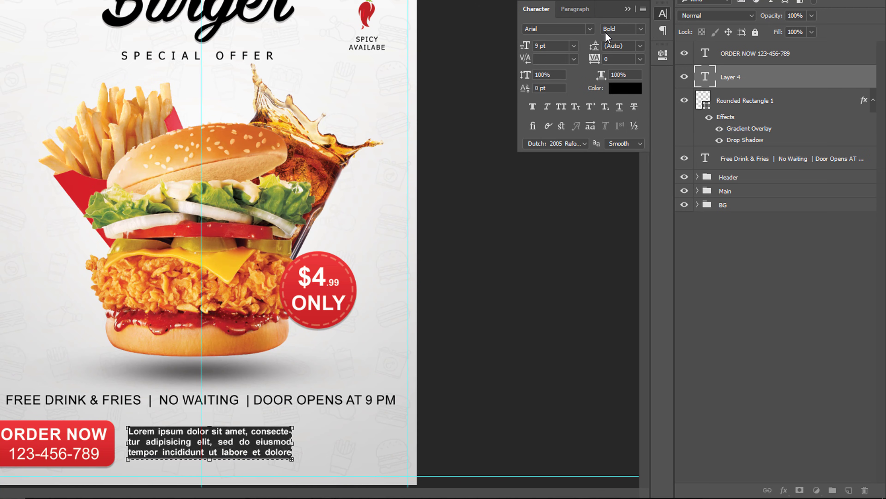
{"action": "left_click", "coordinate": [642, 28]}
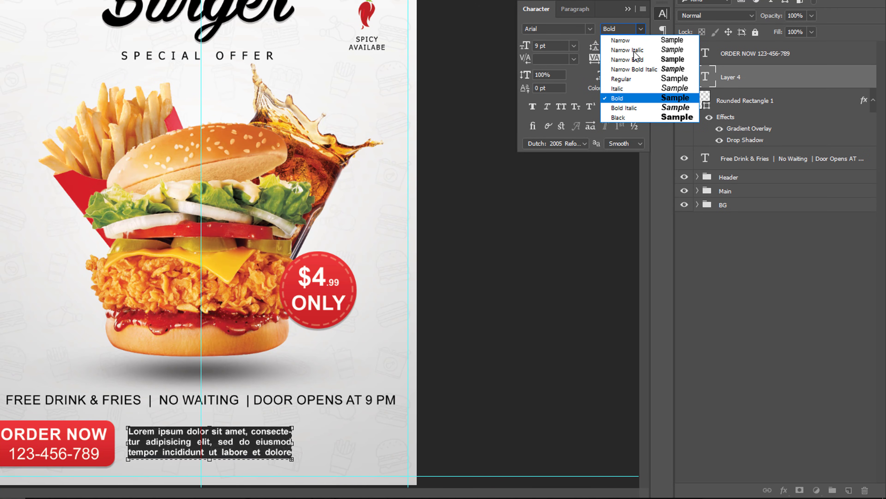
{"action": "left_click", "coordinate": [629, 78]}
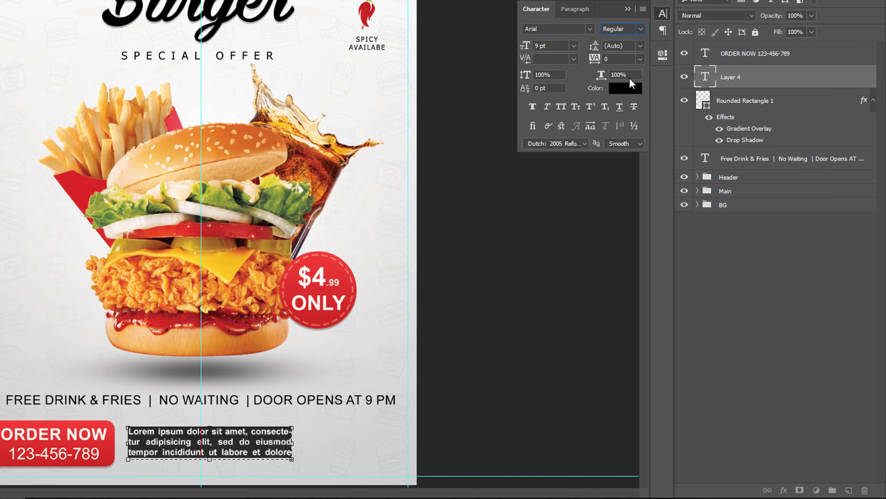
{"action": "left_click", "coordinate": [627, 8]}
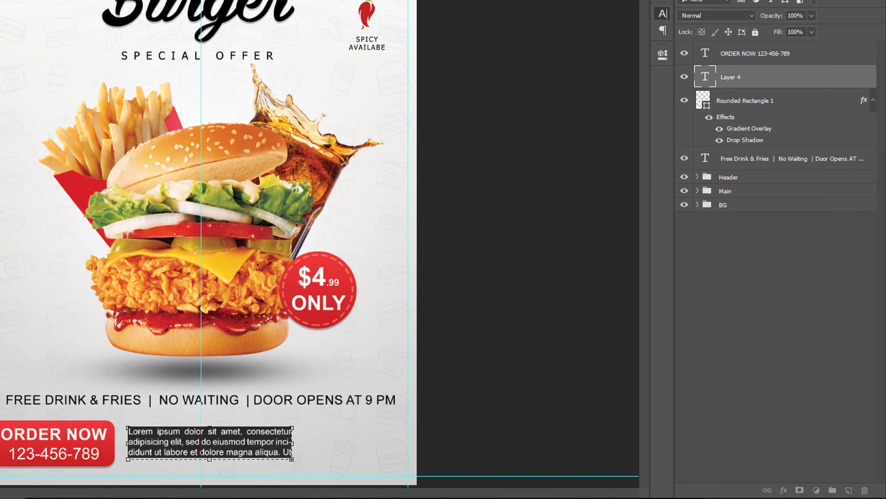
{"action": "key", "text": "ctrl+Return"}
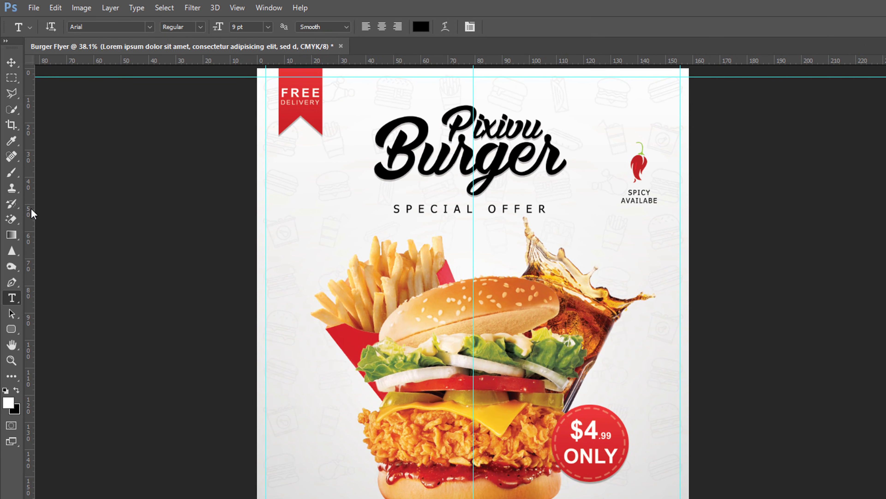
Place QR Code.png as an embedded image, scaled down and set right of the Lorem ipsum paragraph
{"action": "left_click", "coordinate": [34, 7]}
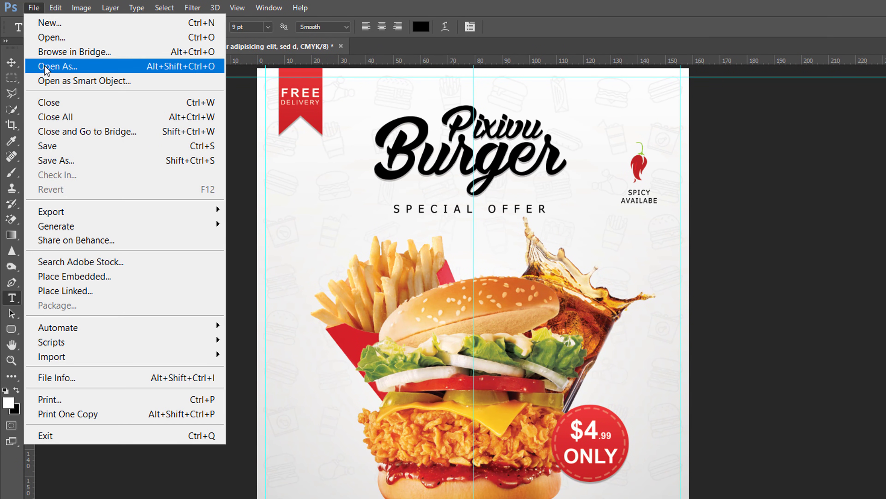
{"action": "left_click", "coordinate": [90, 276]}
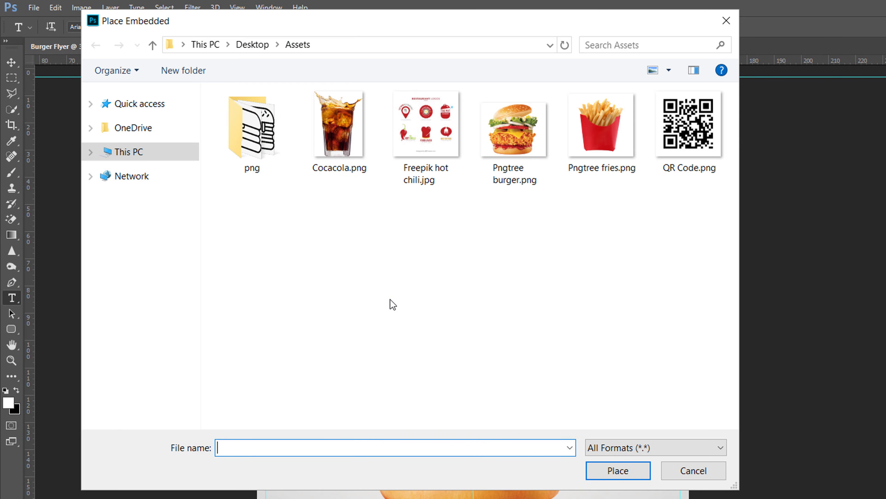
{"action": "double_click", "coordinate": [703, 169]}
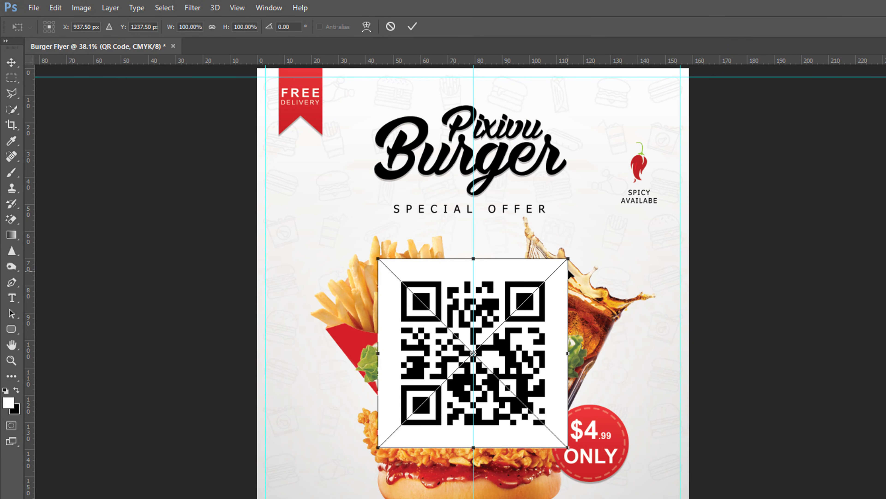
{"action": "left_click_drag", "start_coordinate": [569, 260], "coordinate": [487, 337]}
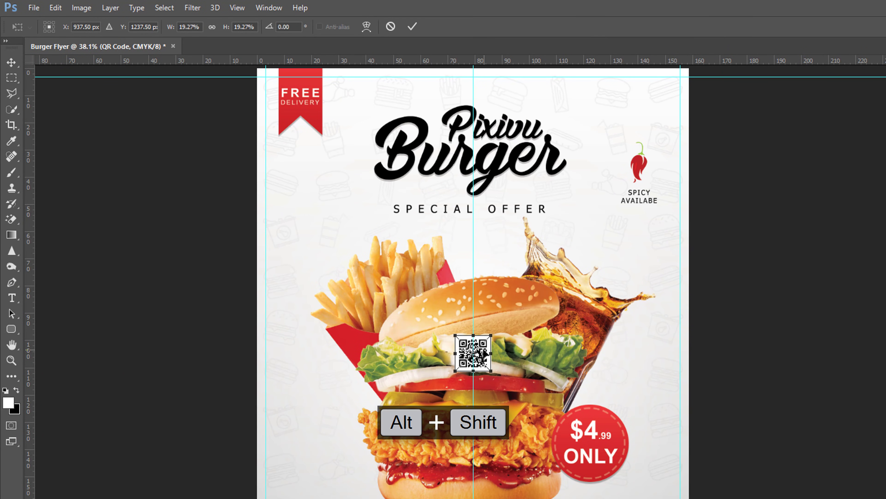
{"action": "scroll", "coordinate": [525, 471], "scroll_direction": "up", "scroll_amount": 2}
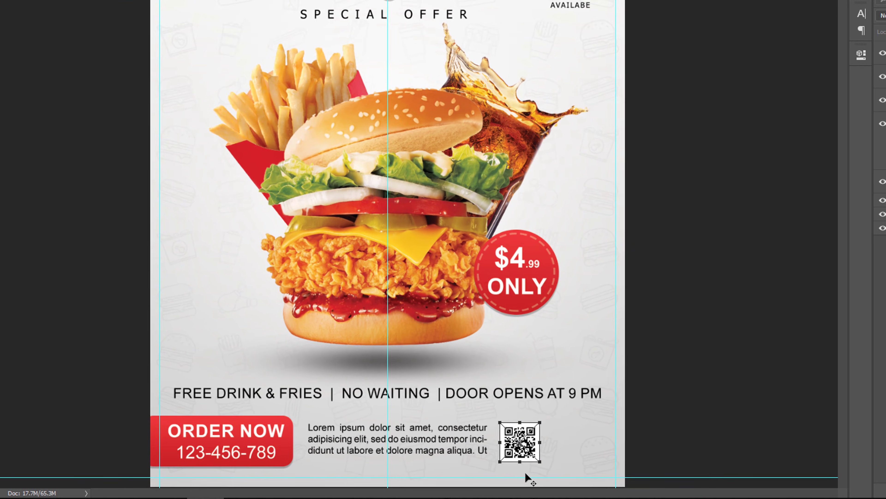
{"action": "scroll", "coordinate": [502, 466], "scroll_direction": "up", "scroll_amount": 2}
{"action": "scroll", "coordinate": [502, 466], "scroll_direction": "up", "scroll_amount": 1}
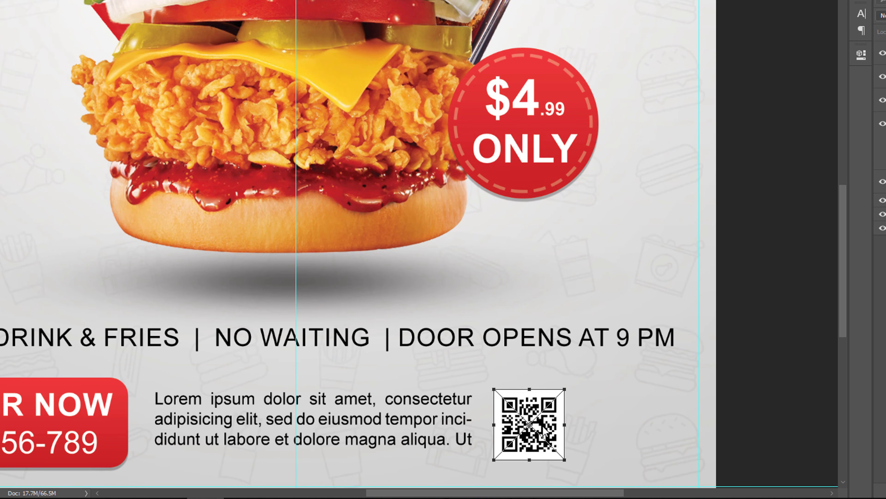
{"action": "key", "text": "Return"}
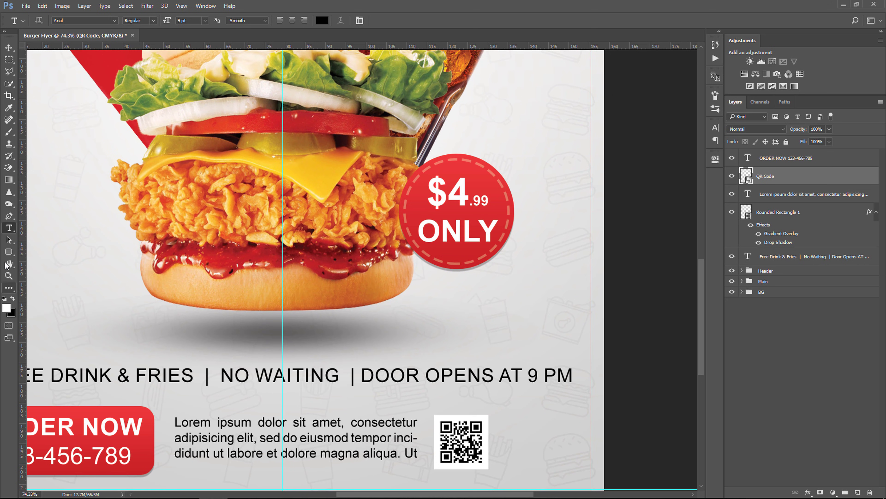
{"action": "left_click", "coordinate": [504, 426]}
{"action": "type", "text": "69 Pa"}
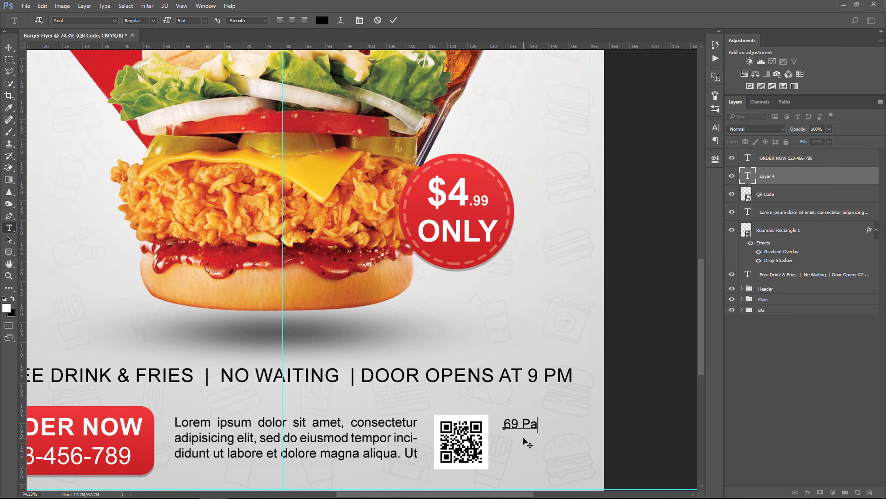
{"action": "type", "text": "CIFIC ST"}
{"action": "key", "text": "shift+Return"}
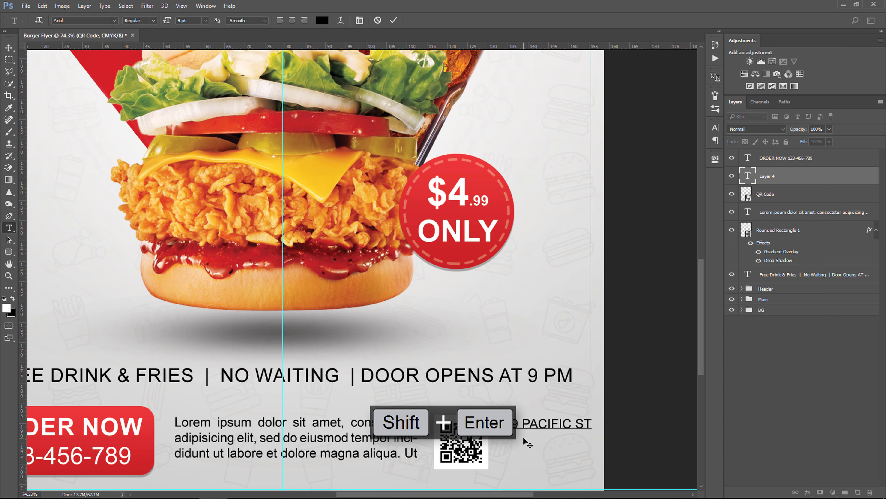
{"action": "key", "text": "Return"}
{"action": "type", "text": "NEW YOR"}
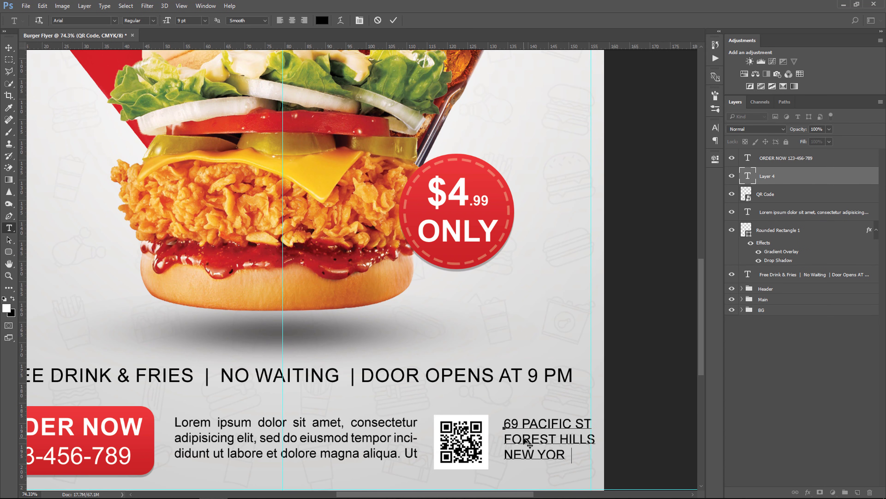
{"action": "key", "text": "shift+BackSpace"}
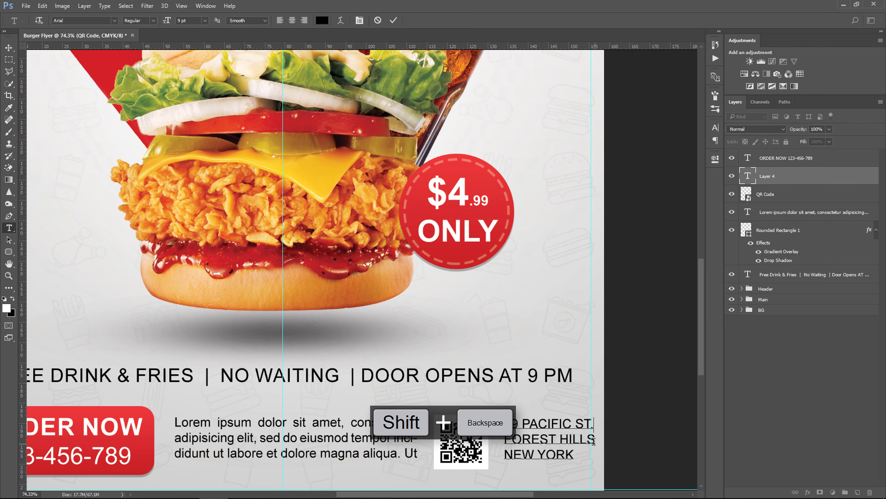
Set the address text to 9 pt and centre-align its lines
{"action": "key", "text": "ctrl+a"}
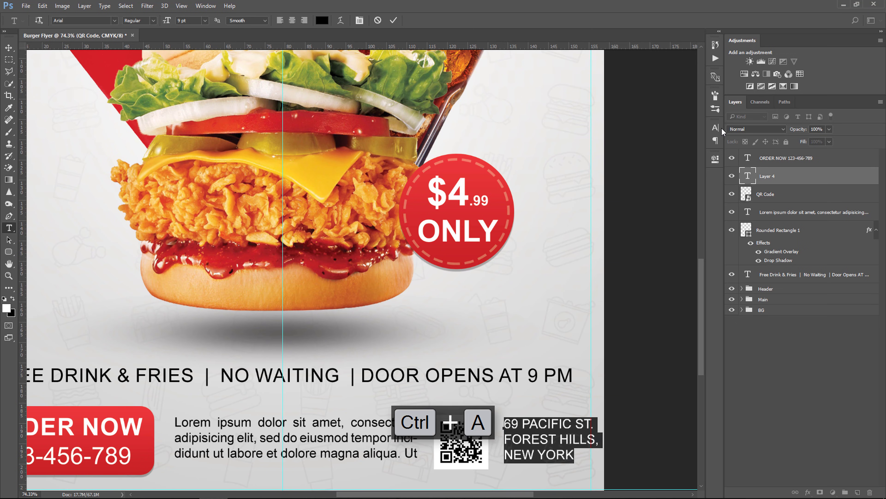
{"action": "left_click", "coordinate": [715, 128]}
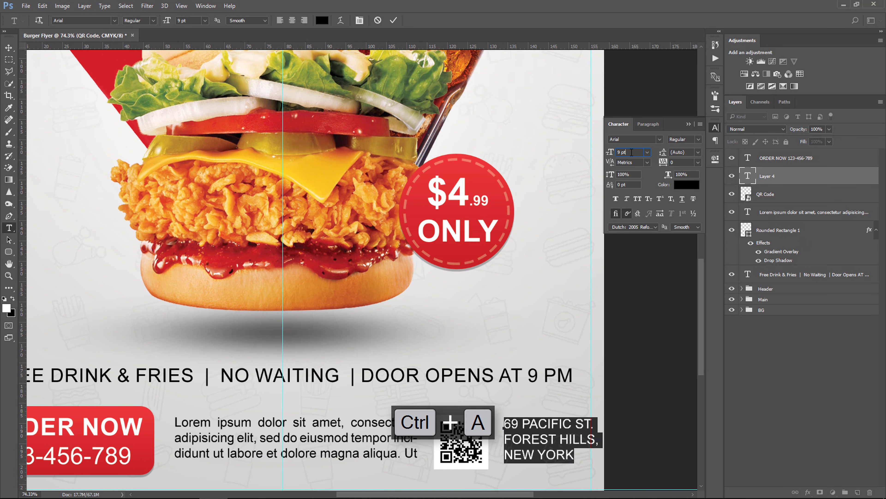
{"action": "key", "text": "Down"}
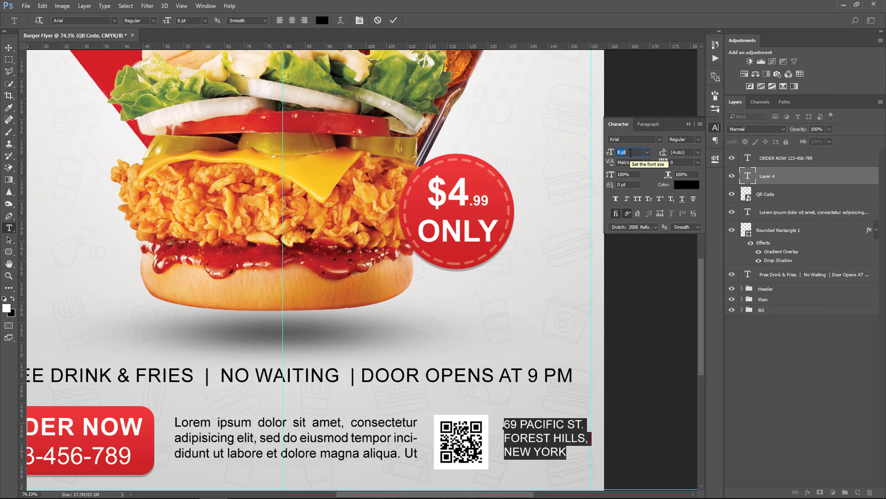
{"action": "key", "text": "Up"}
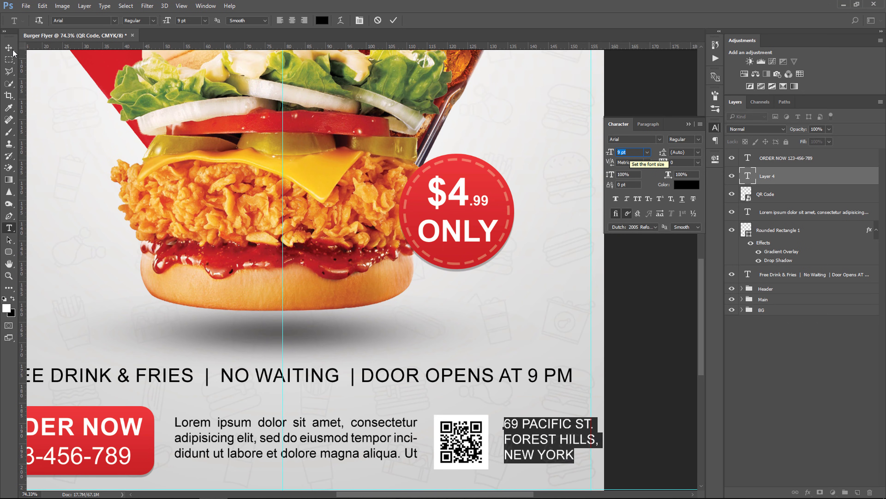
{"action": "left_click", "coordinate": [9, 48]}
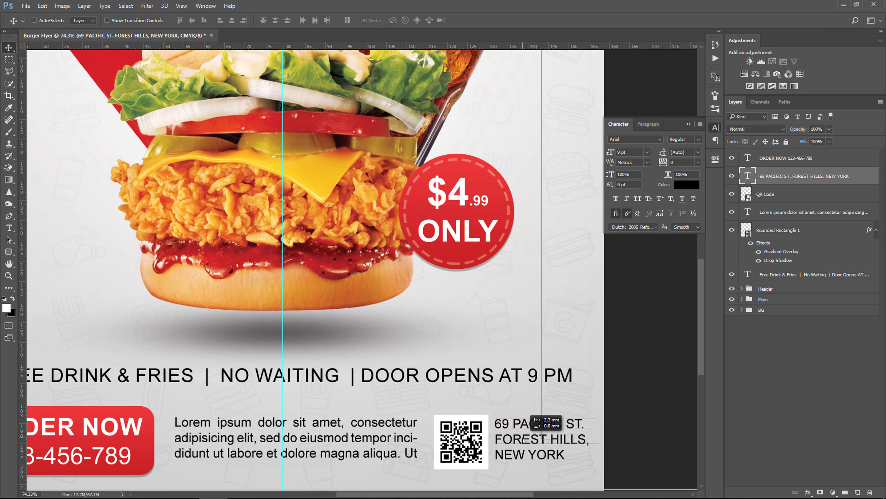
{"action": "key", "text": "ctrl+shift+c"}
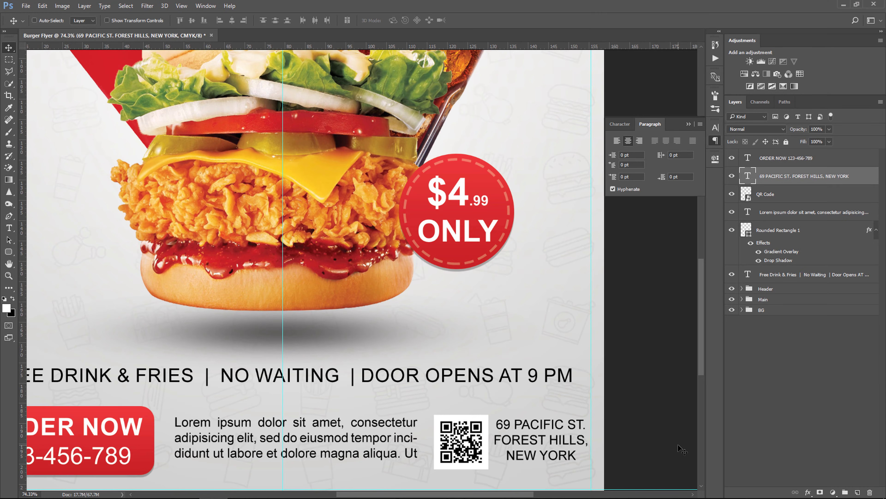
{"action": "scroll", "coordinate": [361, 373], "scroll_direction": "down", "scroll_amount": 3}
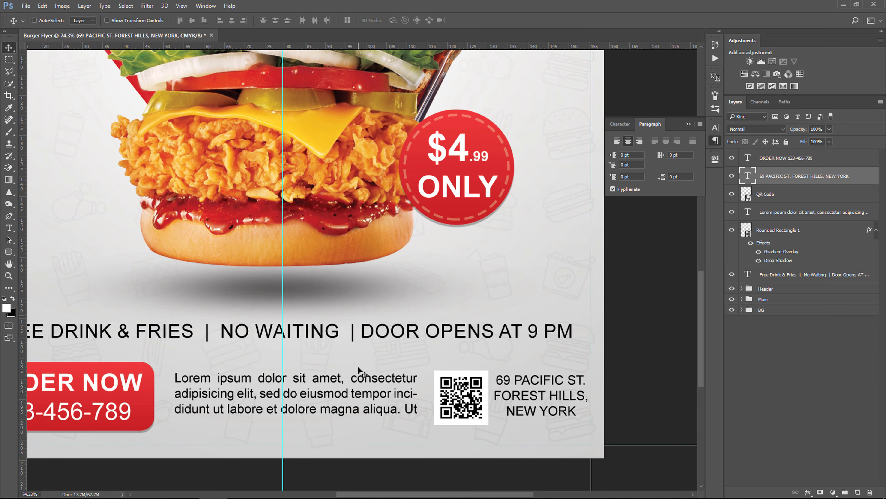
{"action": "left_click_drag", "start_coordinate": [366, 380], "coordinate": [458, 371]}
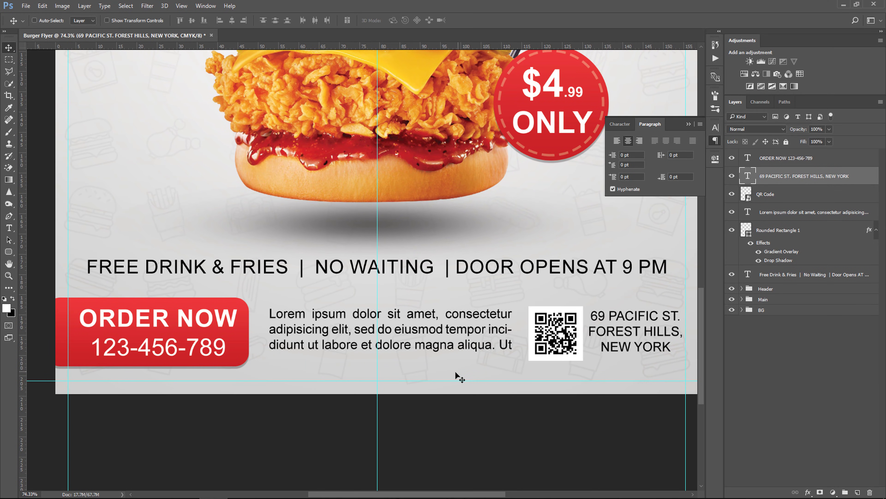
{"action": "left_click", "coordinate": [10, 228]}
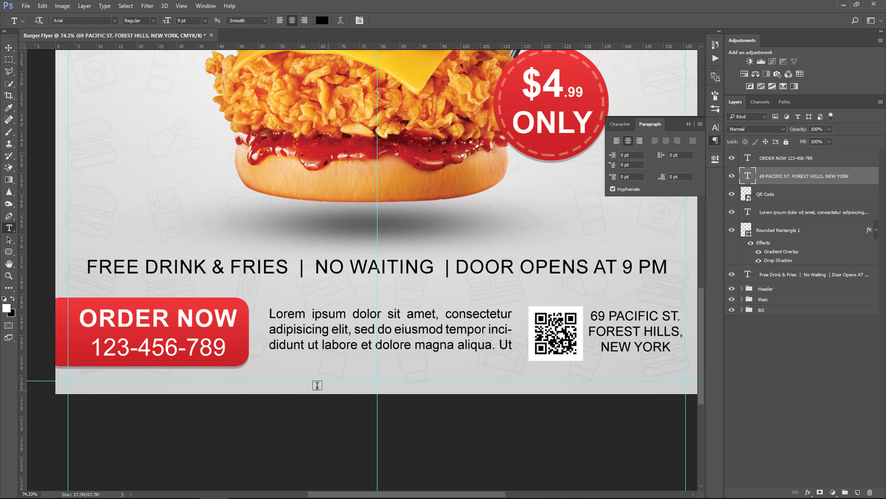
{"action": "left_click", "coordinate": [275, 373]}
{"action": "type", "text": "W."}
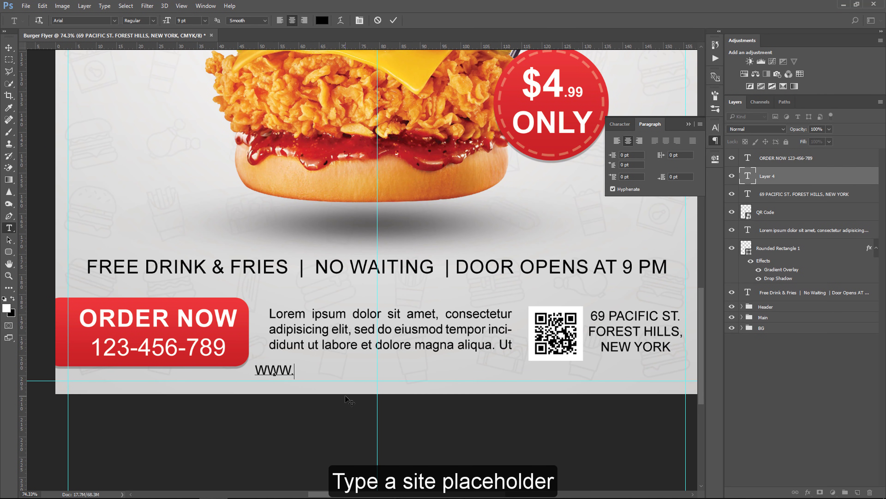
{"action": "type", "text": "BURGERSITE.CO"}
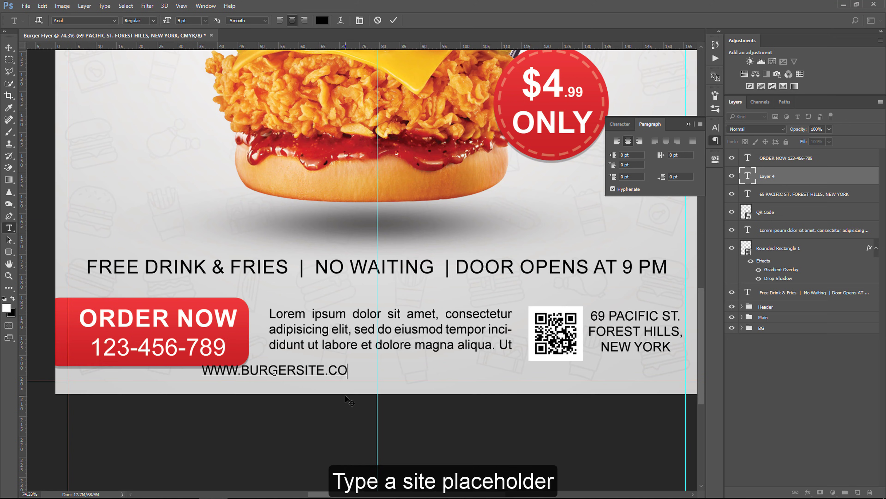
{"action": "type", "text": "M"}
Format the website text at 6 pt with 620 tracking for wide letter spacing
{"action": "key", "text": "ctrl+a"}
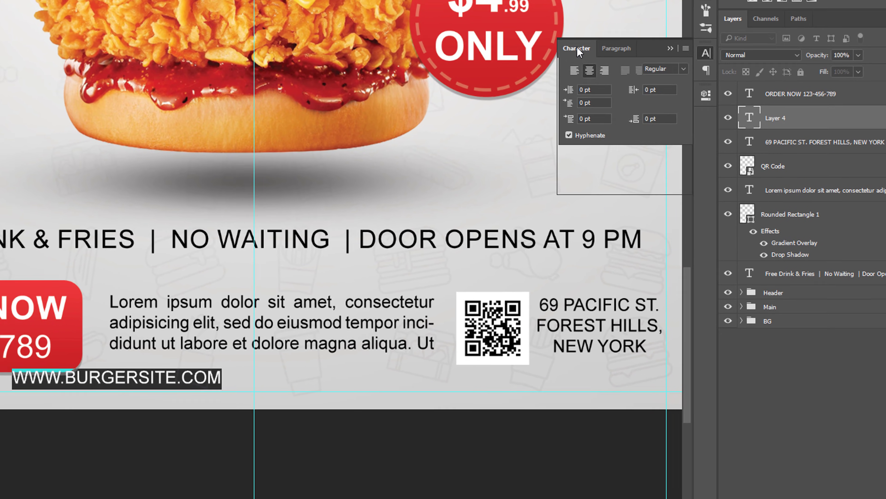
{"action": "left_click", "coordinate": [591, 85]}
{"action": "type", "text": "7"}
{"action": "key", "text": "Return"}
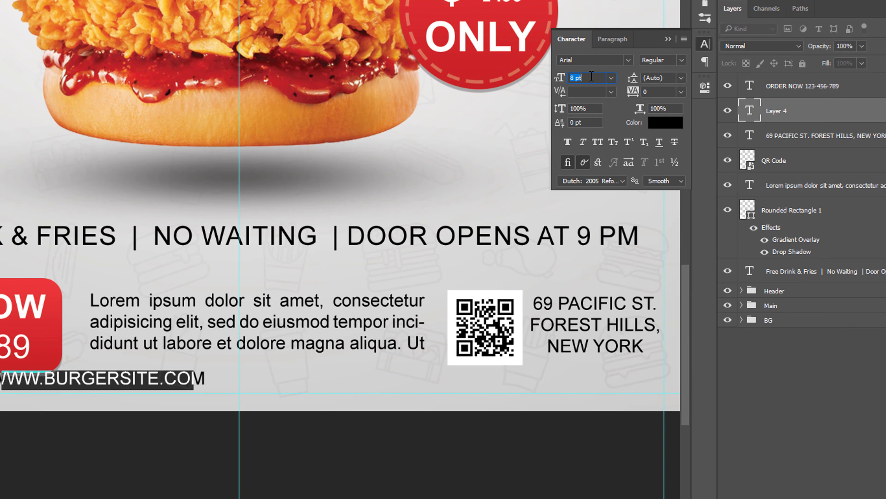
{"action": "left_click_drag", "start_coordinate": [634, 92], "coordinate": [650, 96]}
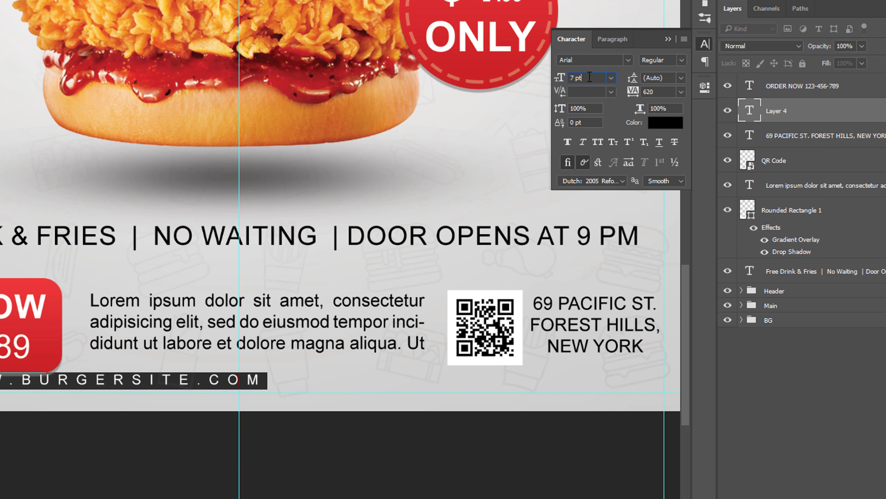
{"action": "key", "text": "Down"}
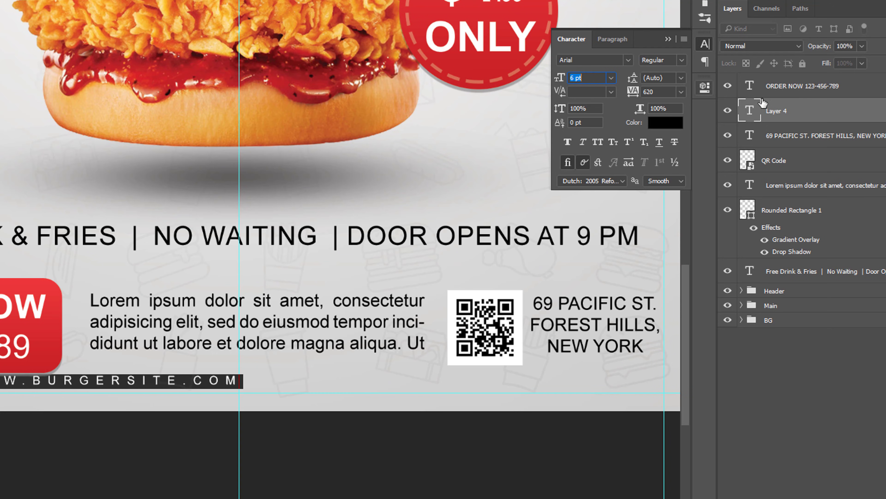
{"action": "left_click", "coordinate": [845, 46]}
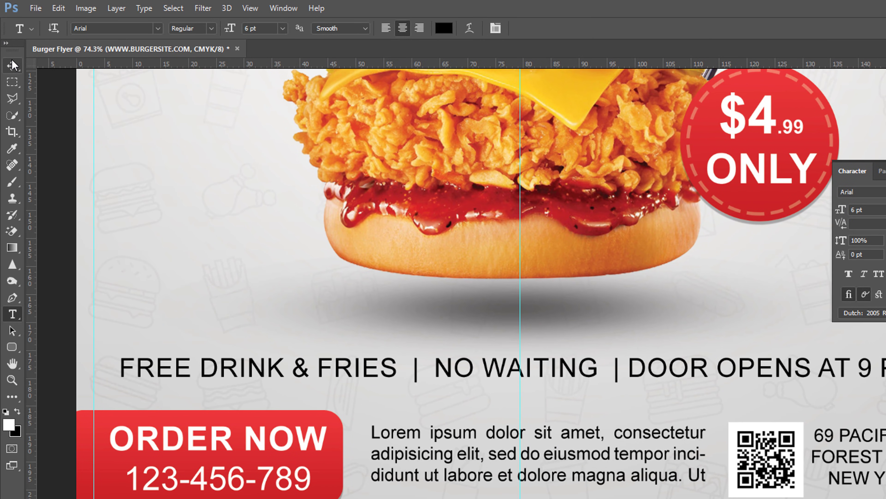
{"action": "left_click", "coordinate": [12, 65]}
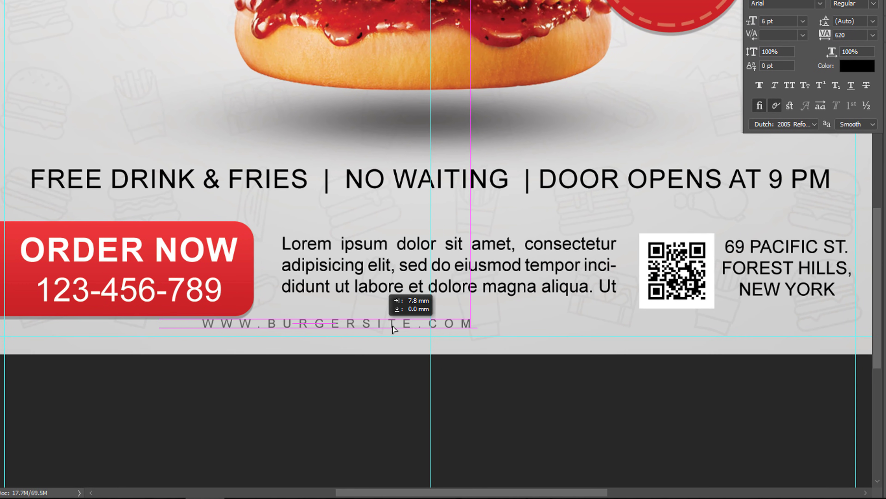
{"action": "mouse_move", "coordinate": [393, 326]}
{"action": "left_mouse_down"}
{"action": "mouse_move", "coordinate": [461, 330]}
{"action": "mouse_move", "coordinate": [447, 326]}
{"action": "left_mouse_up"}
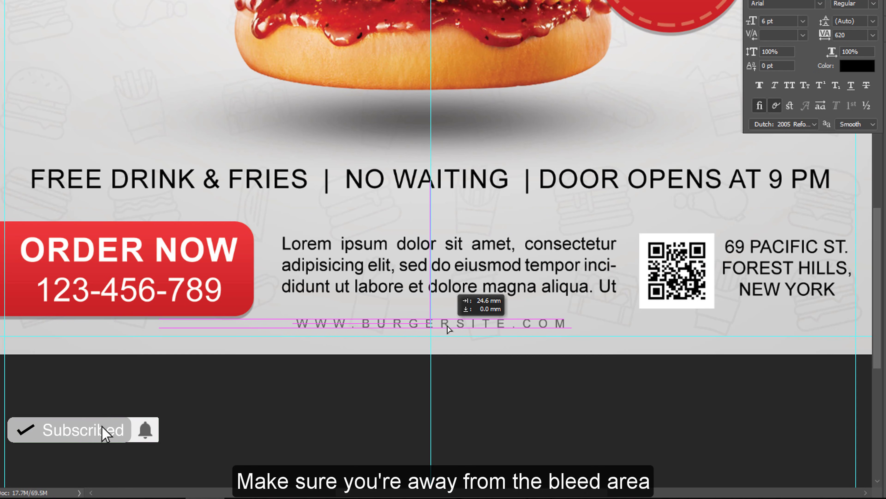
{"action": "mouse_move", "coordinate": [447, 325]}
{"action": "left_mouse_down"}
{"action": "mouse_move", "coordinate": [447, 346]}
{"action": "mouse_move", "coordinate": [444, 325]}
{"action": "left_mouse_up"}
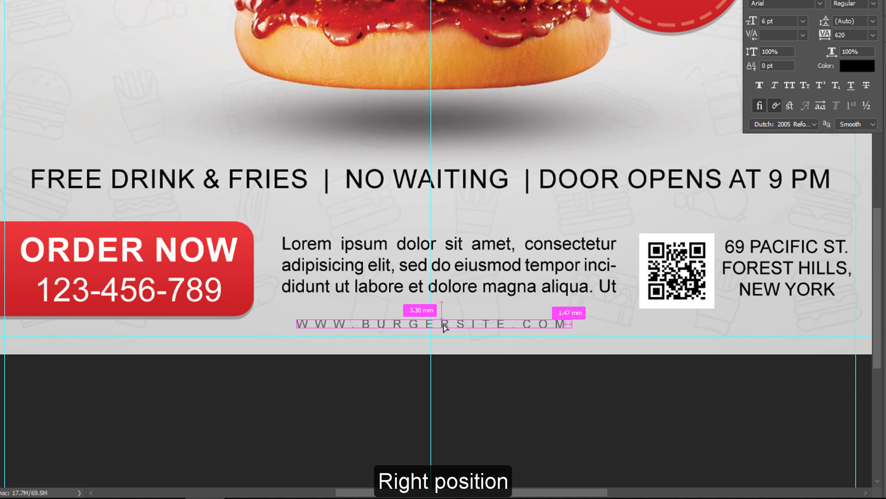
{"action": "key", "text": "ctrl+t"}
{"action": "left_click_drag", "start_coordinate": [449, 327], "coordinate": [447, 324]}
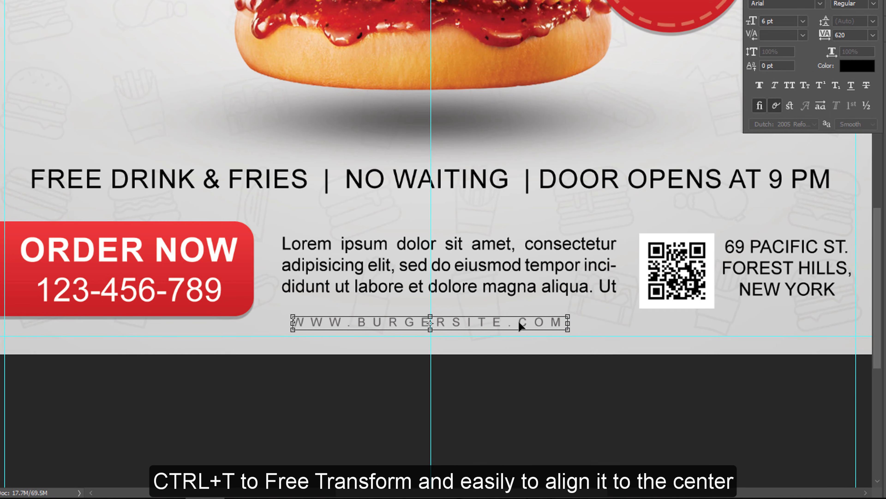
{"action": "key", "text": "Return"}
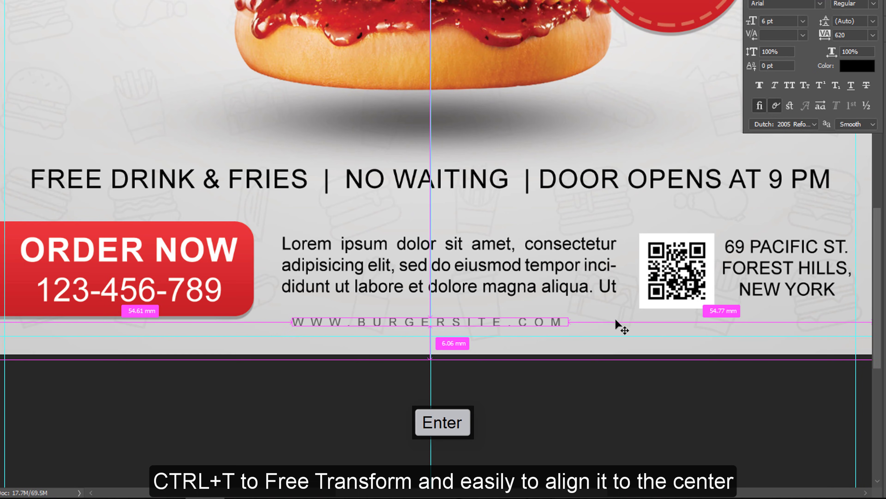
{"action": "key", "text": "ctrl+0"}
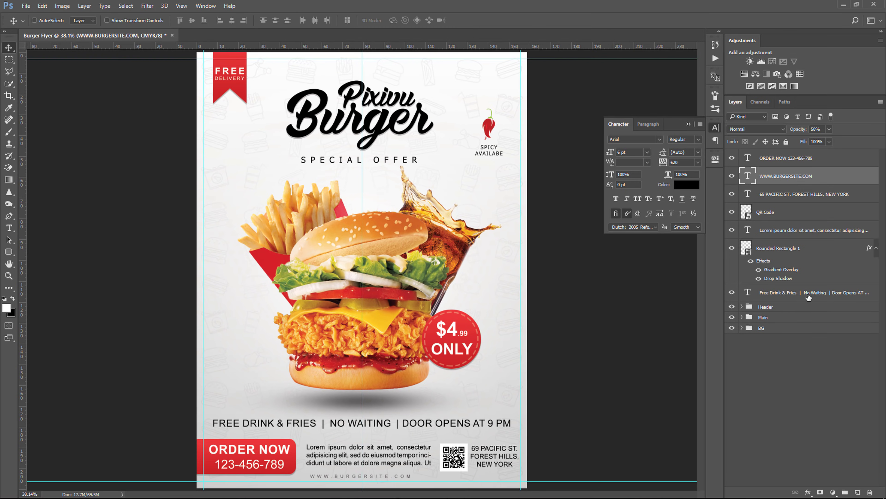
Group the footer layers from Free Drink & Fries up to ORDER NOW into a folder named Footer
{"action": "left_click", "coordinate": [812, 293]}
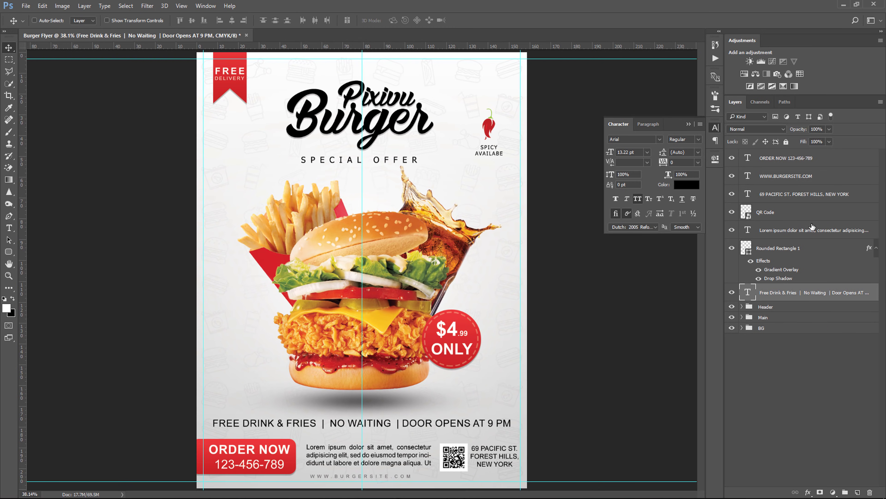
{"action": "left_click", "coordinate": [821, 160], "text": "shift"}
{"action": "left_click_drag", "start_coordinate": [821, 160], "coordinate": [846, 492]}
{"action": "double_click", "coordinate": [768, 158]}
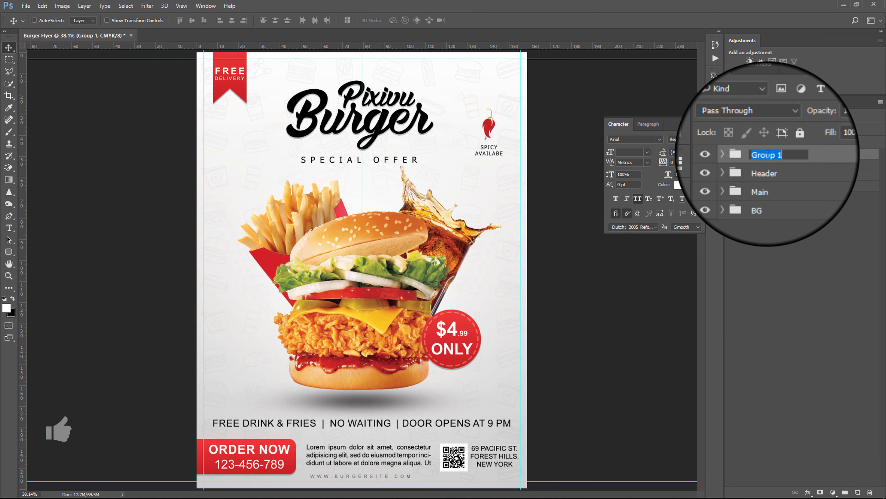
{"action": "type", "text": "Foo"}
{"action": "type", "text": "ter"}
{"action": "key", "text": "Return"}
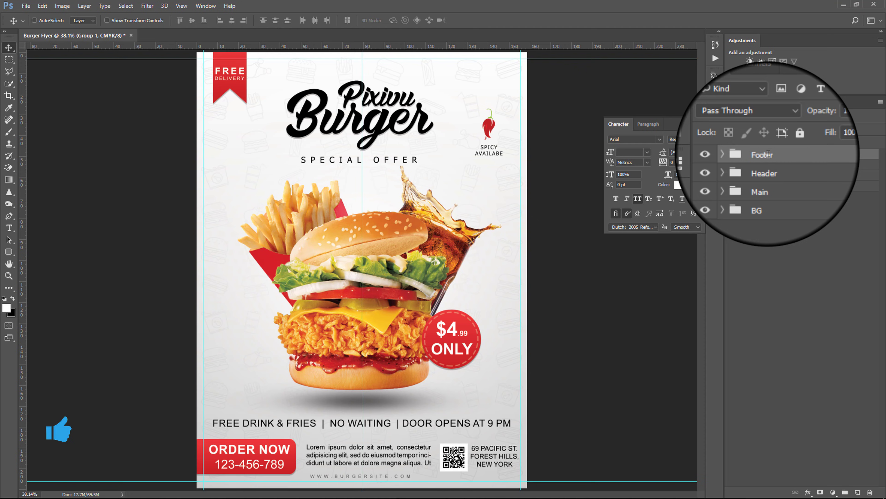